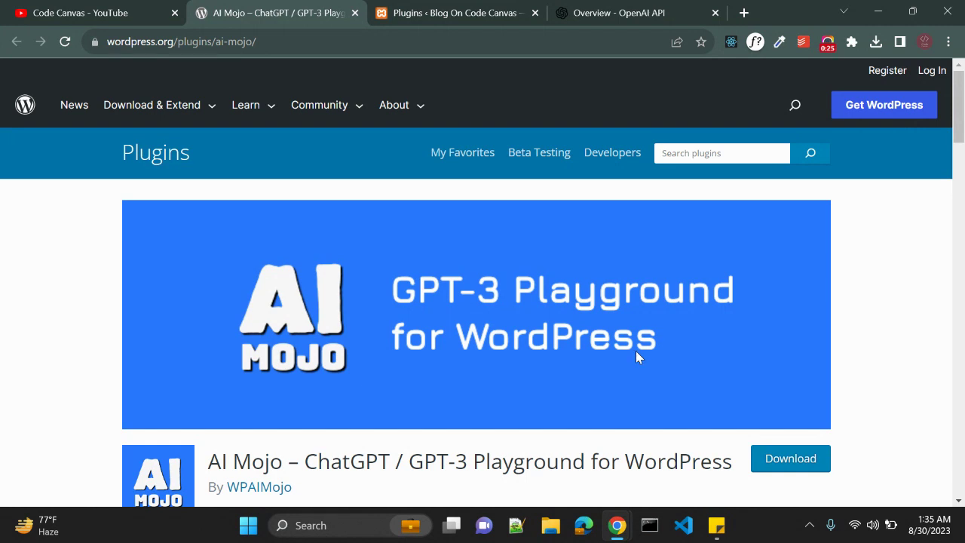
Step: Compare the AI Mojo plugin page on WordPress.org with the OpenAI platform overview
scroll(421, 378, "down", 1)
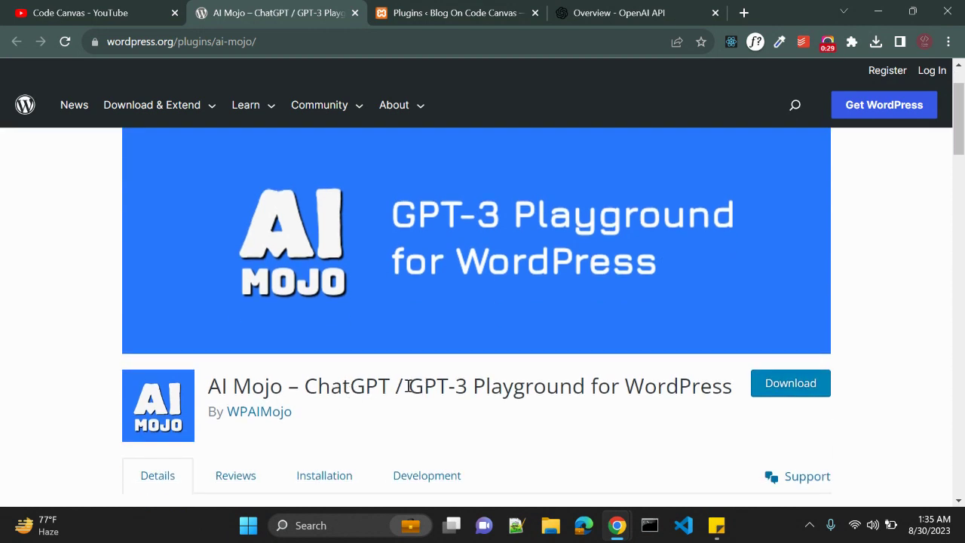
scroll(407, 386, "up", 1)
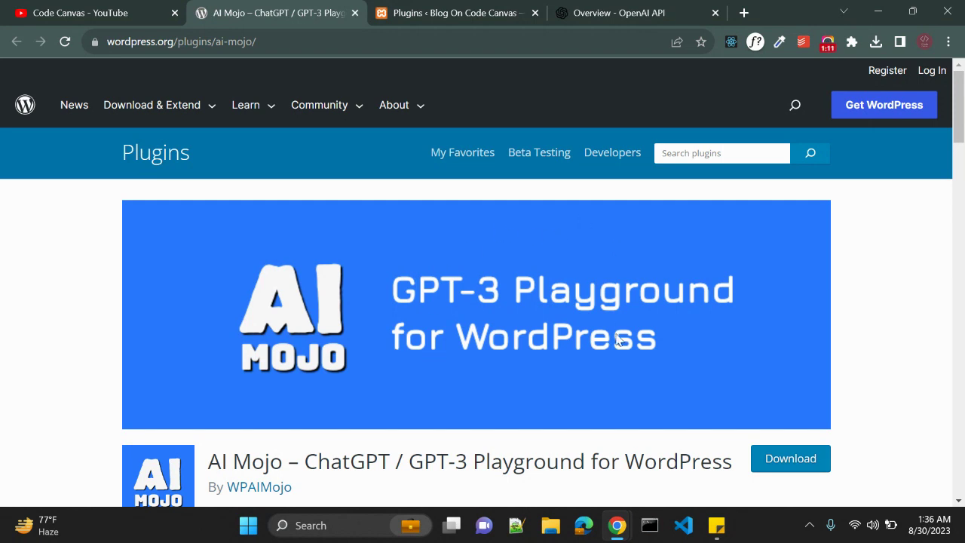
left_click(631, 9)
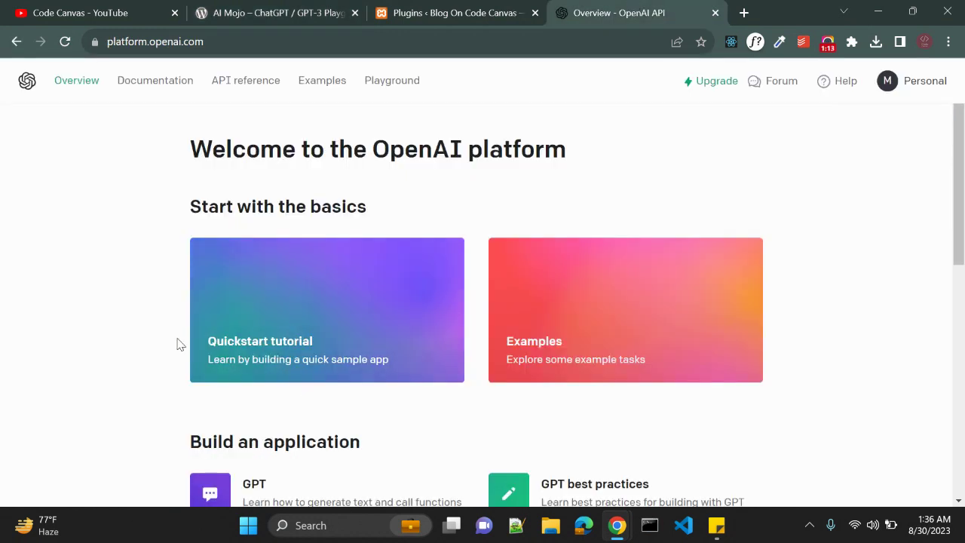
left_click(291, 9)
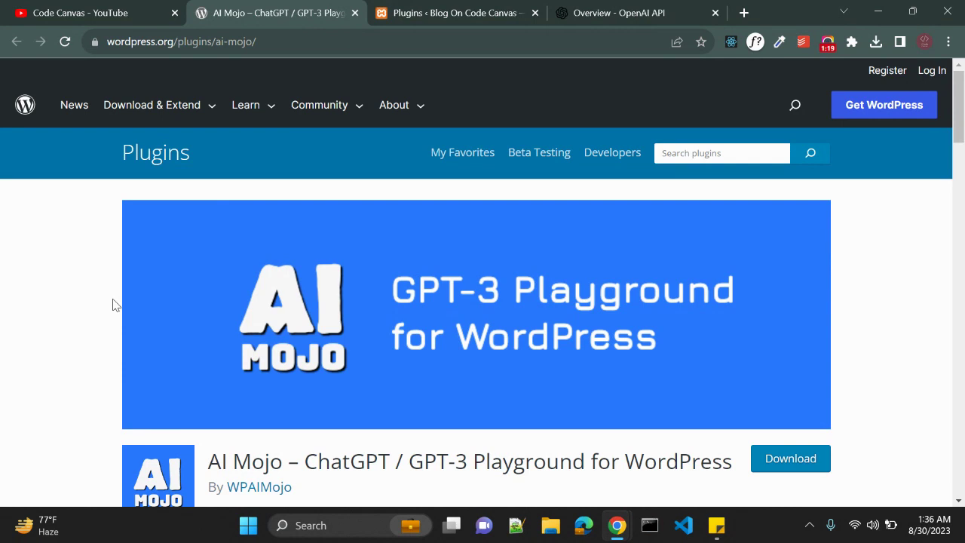
Step: Read AI Mojo's how-it-works notes, then go to the local blog's Installed Plugins list
scroll(113, 305, "down", 5)
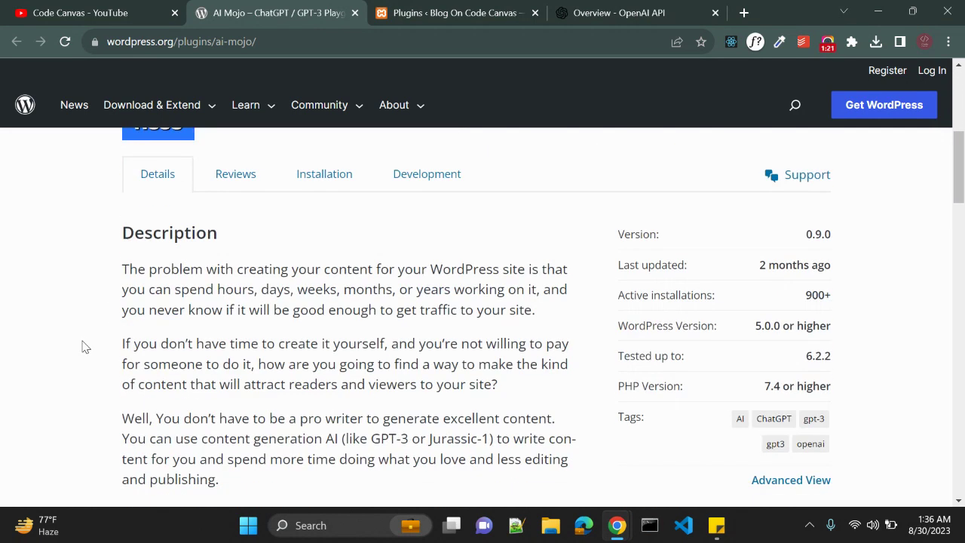
scroll(86, 347, "down", 1)
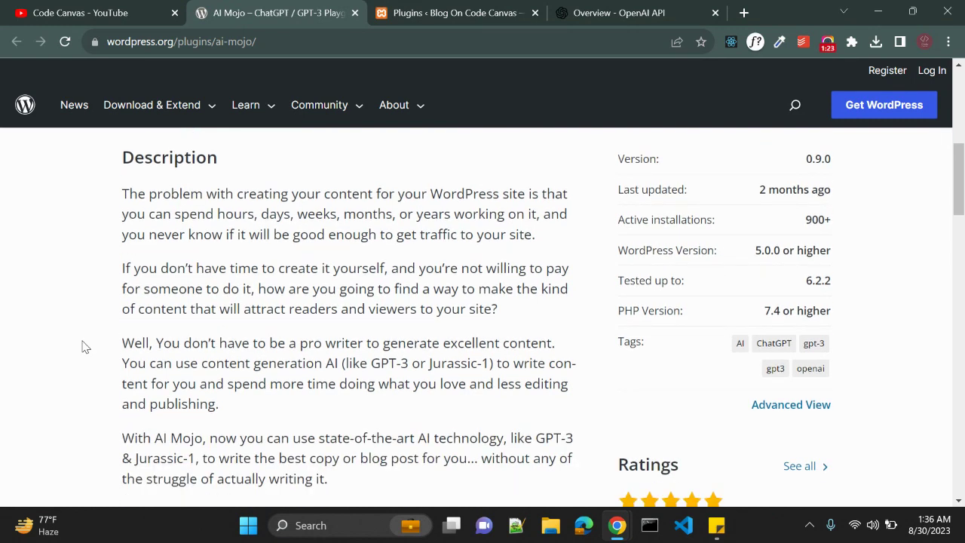
scroll(86, 347, "down", 2)
scroll(85, 347, "down", 3)
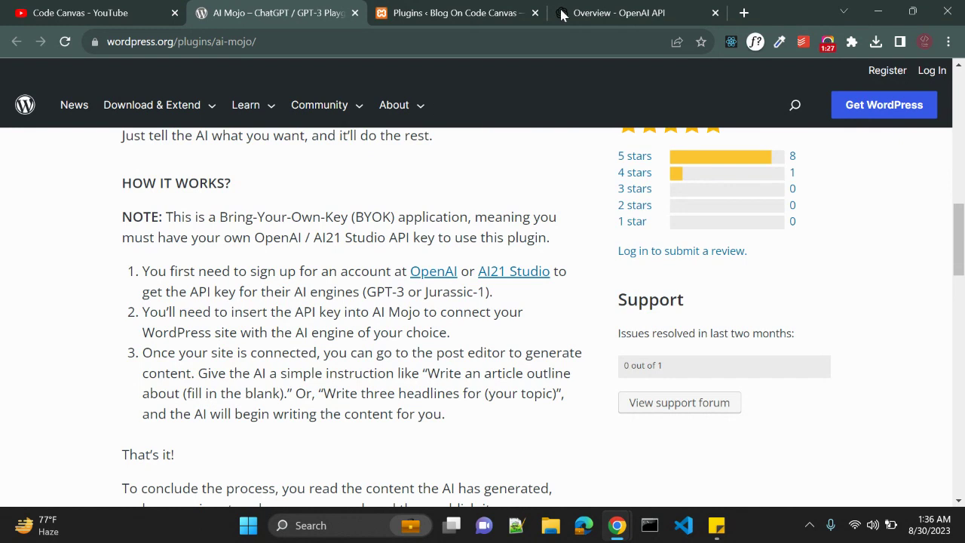
left_click(611, 12)
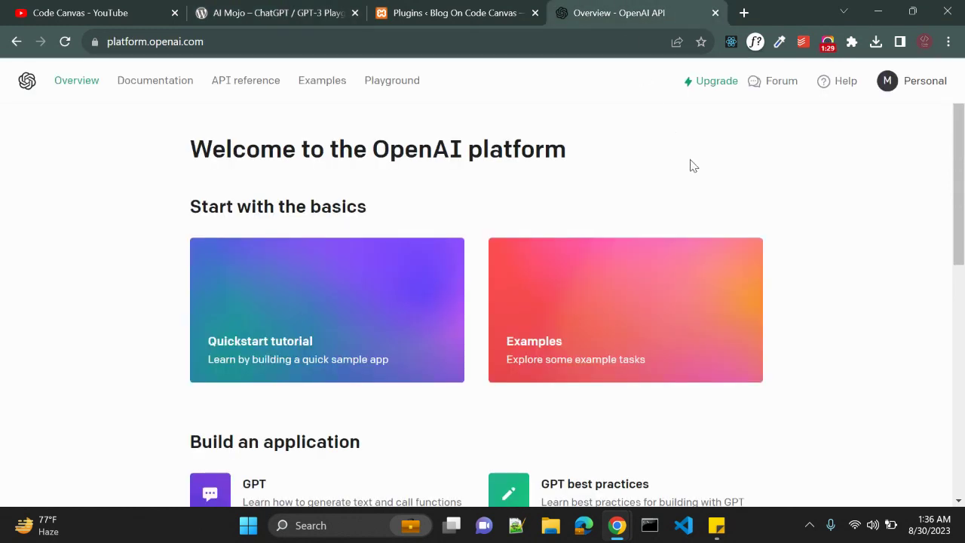
left_click(452, 11)
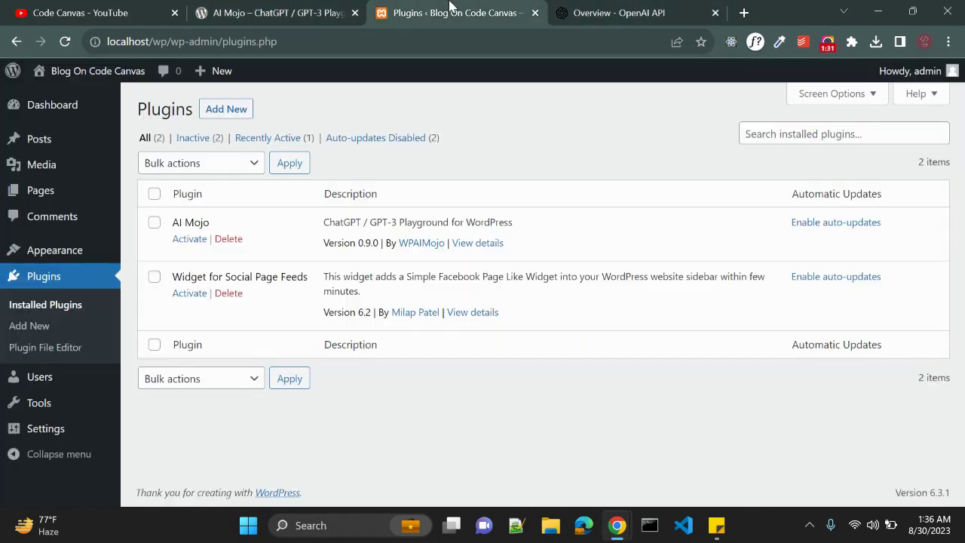
Step: Activate AI Mojo 0.9.0 and skip the update opt-in to reach the Welcome setup page
left_click(189, 239)
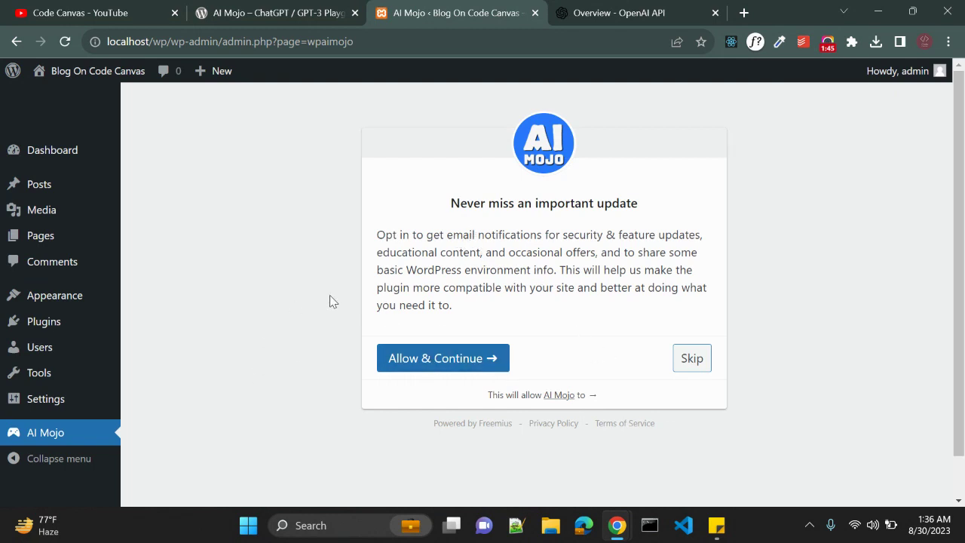
left_click(681, 357)
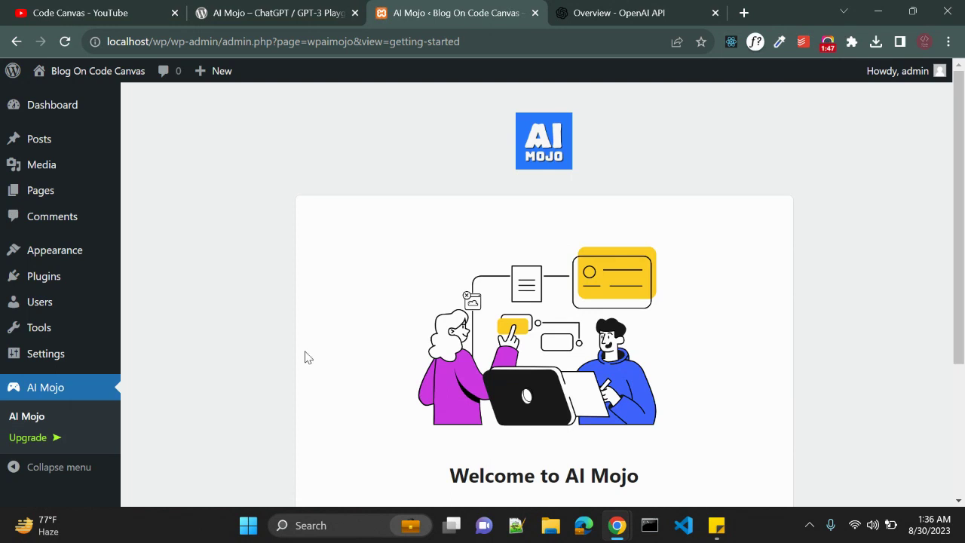
scroll(305, 347, "down", 3)
Step: Start the AI Mojo setup wizard and choose OpenAI GPT-3 as the AI engine
left_click(534, 393)
scroll(228, 357, "up", 3)
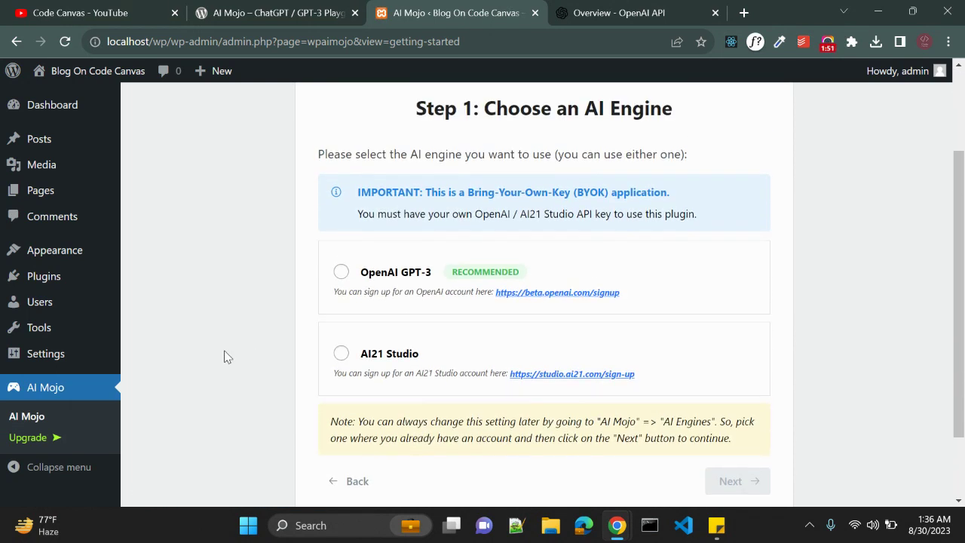
scroll(228, 357, "down", 2)
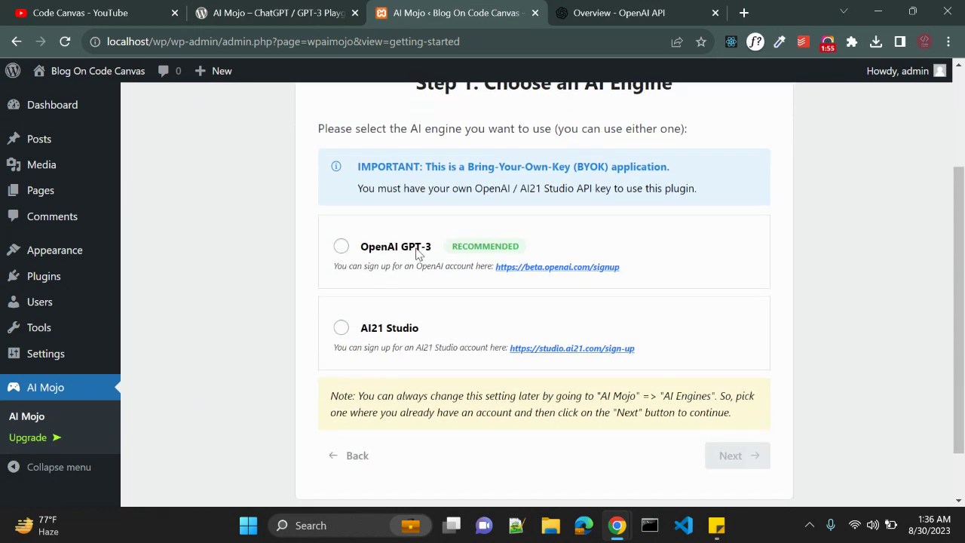
left_click(417, 254)
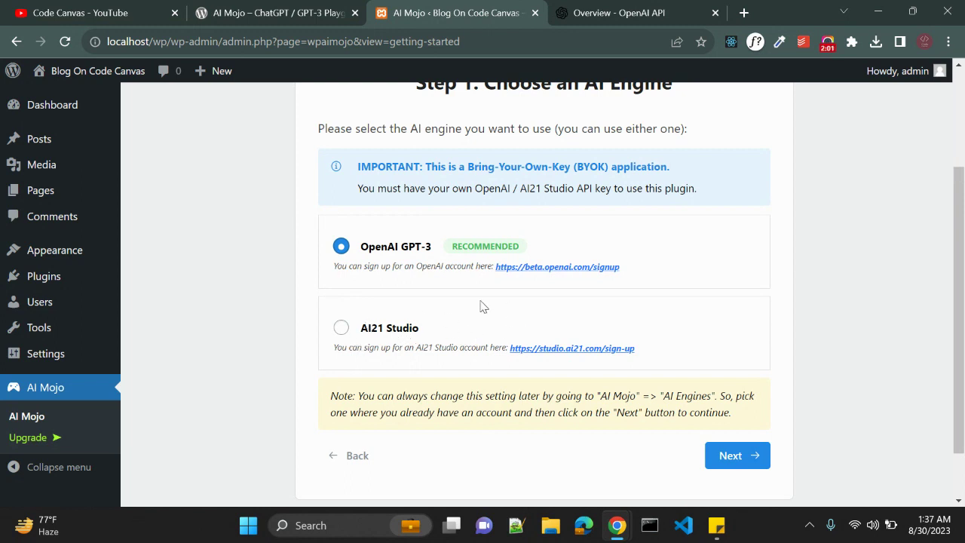
Step: Look over the Step 1 engine choice, then bring up the OpenAI platform welcome page
scroll(276, 369, "up", 2)
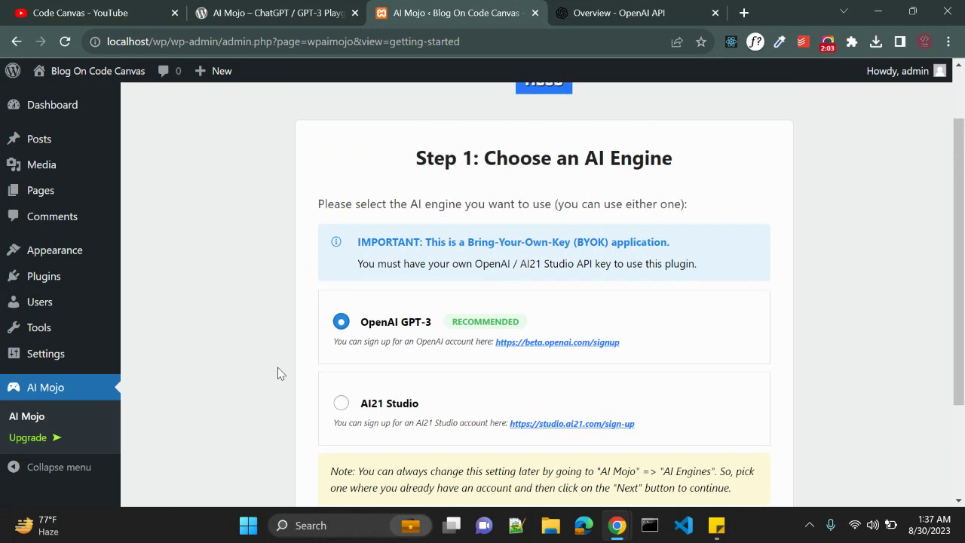
left_click_drag(587, 233, 653, 249)
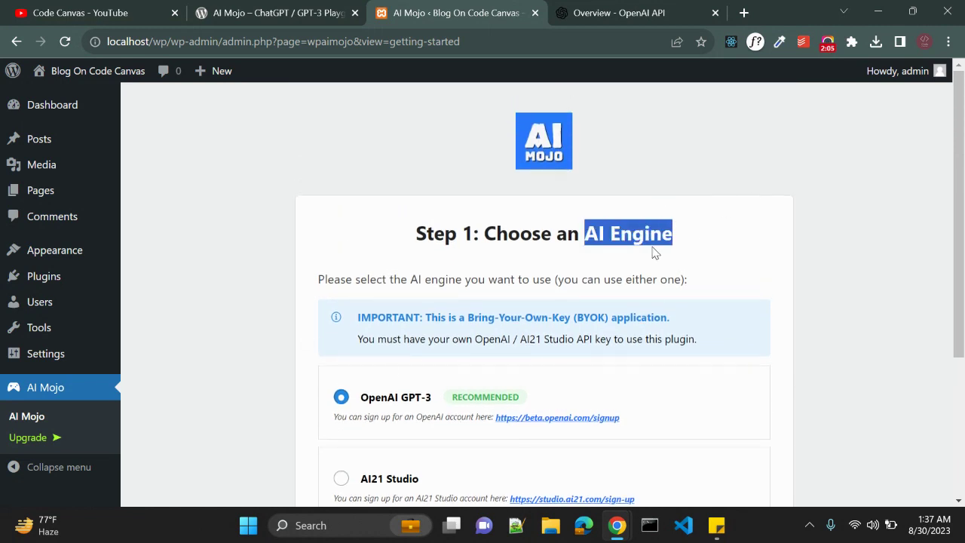
scroll(264, 396, "down", 2)
left_click(263, 396)
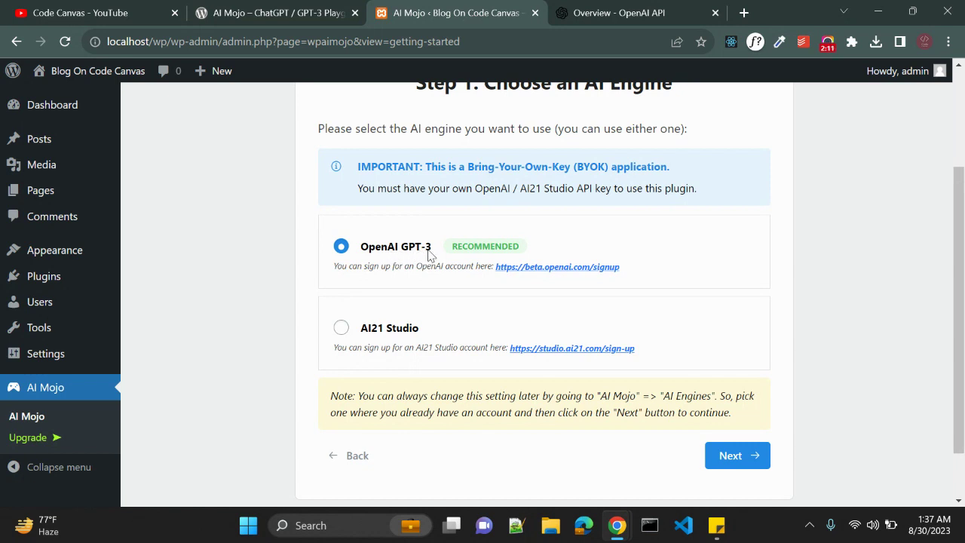
scroll(422, 255, "up", 2)
scroll(661, 151, "down", 2)
left_click(678, 13)
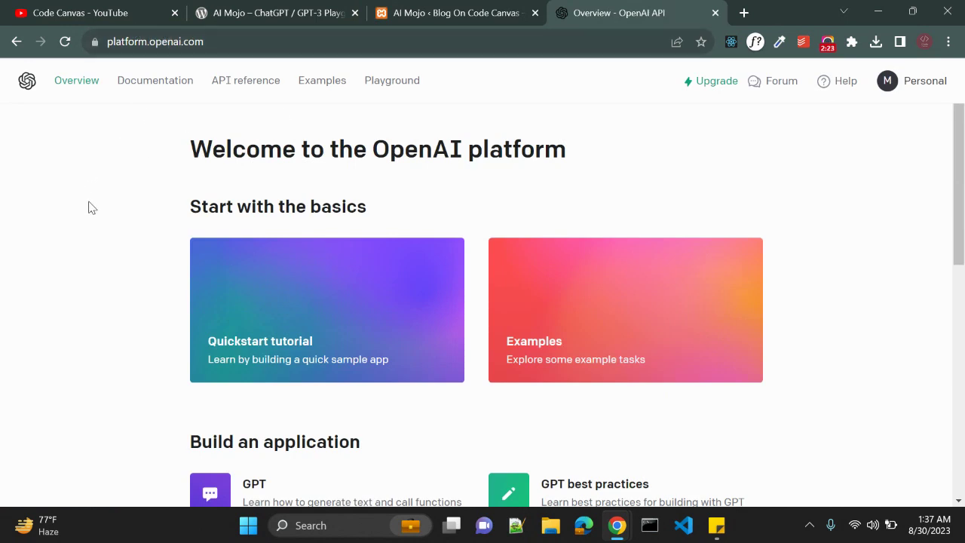
Step: Go to the OpenAI account's API keys page and inspect the existing key
left_click(899, 82)
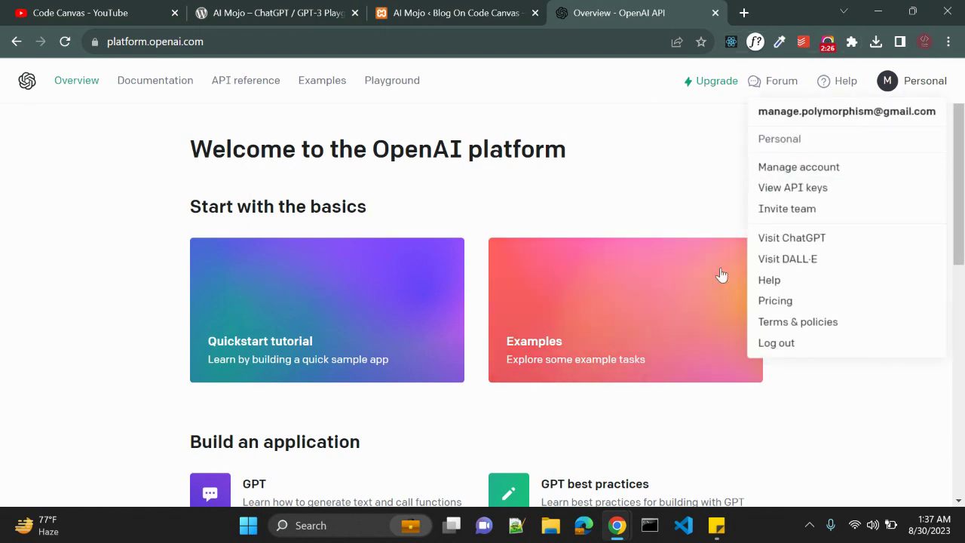
left_click(808, 188)
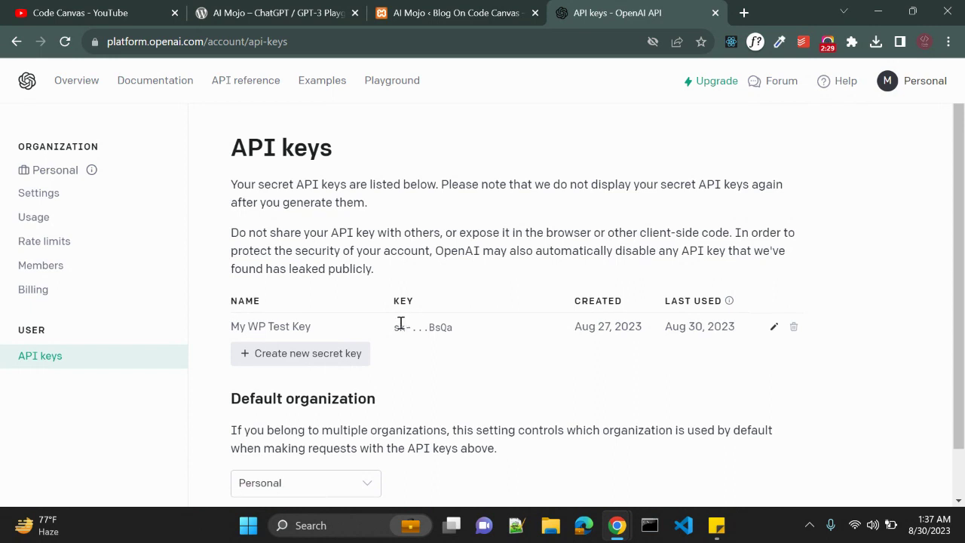
left_click_drag(395, 327, 454, 327)
left_click(461, 278)
Step: Start a new secret key but cancel it, then return to the AI Mojo wizard
left_click(301, 365)
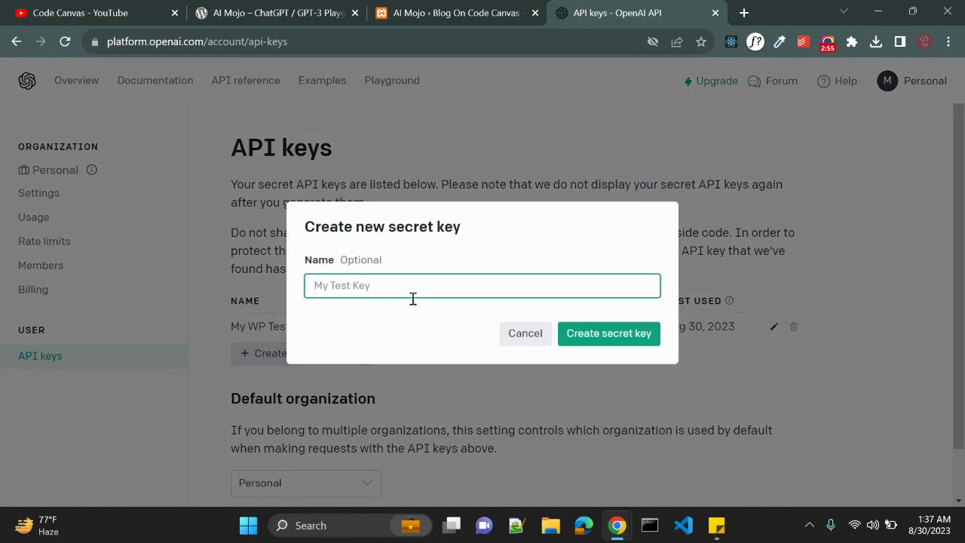
left_click(517, 333)
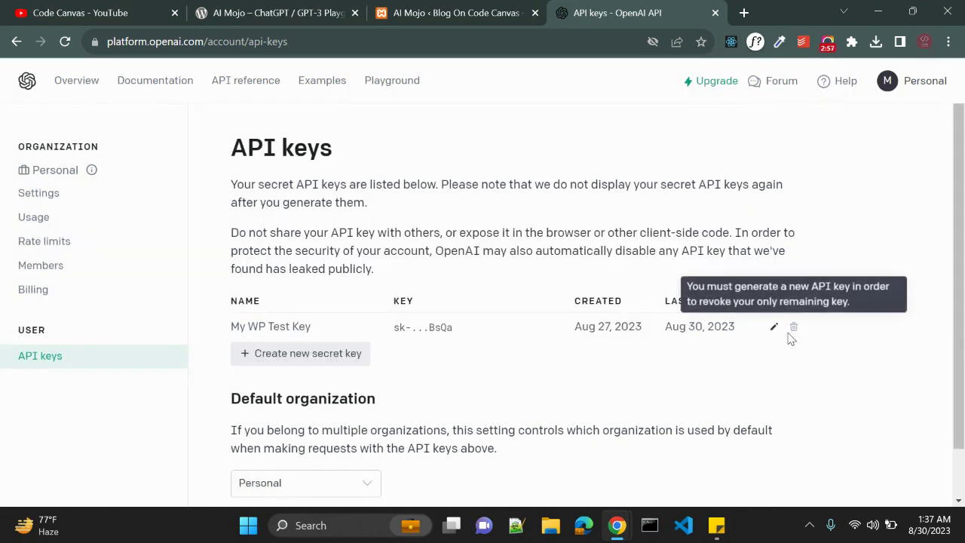
scroll(384, 404, "down", 1)
scroll(383, 405, "up", 1)
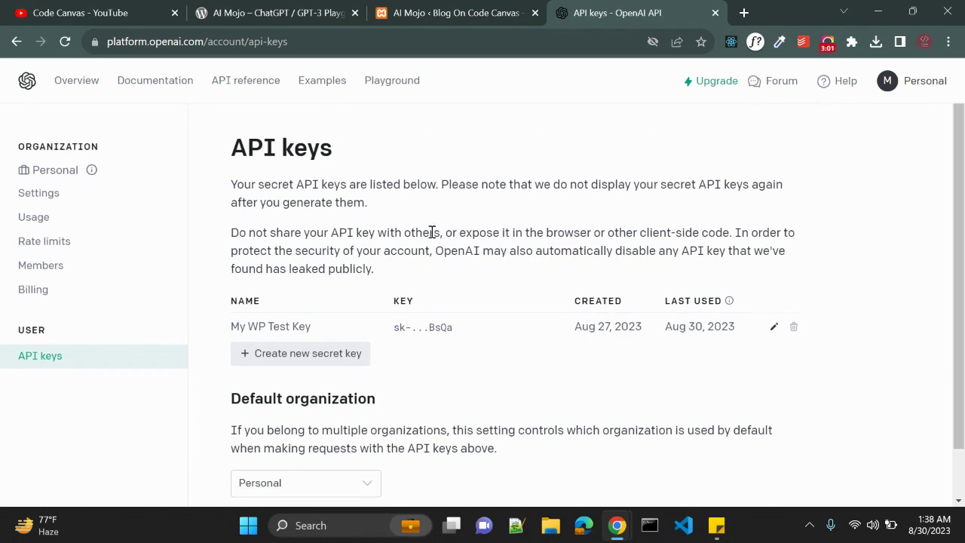
left_click(465, 13)
scroll(528, 324, "down", 1)
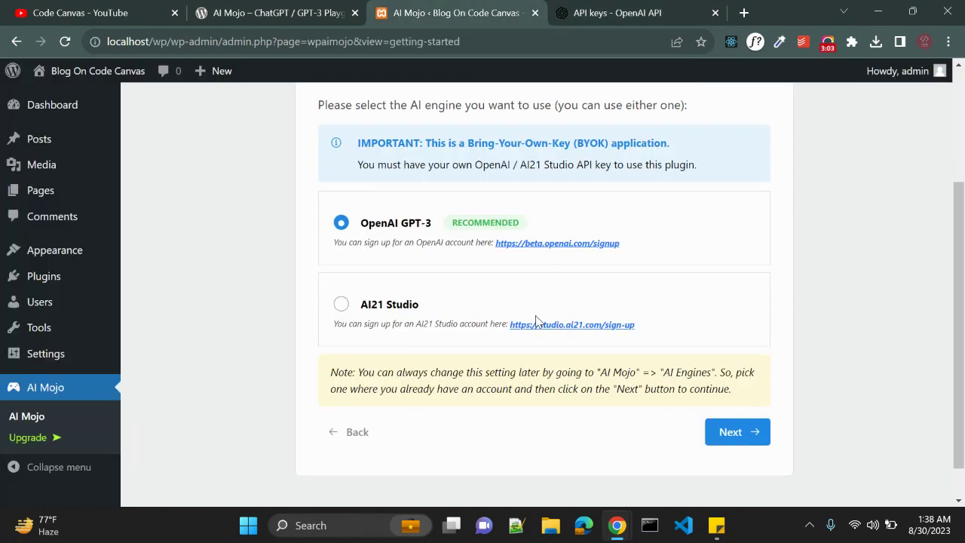
Step: On Step 2, fill the OpenAI API Key field from the saved autofill entry and click Done
left_click(733, 390)
scroll(295, 304, "up", 2)
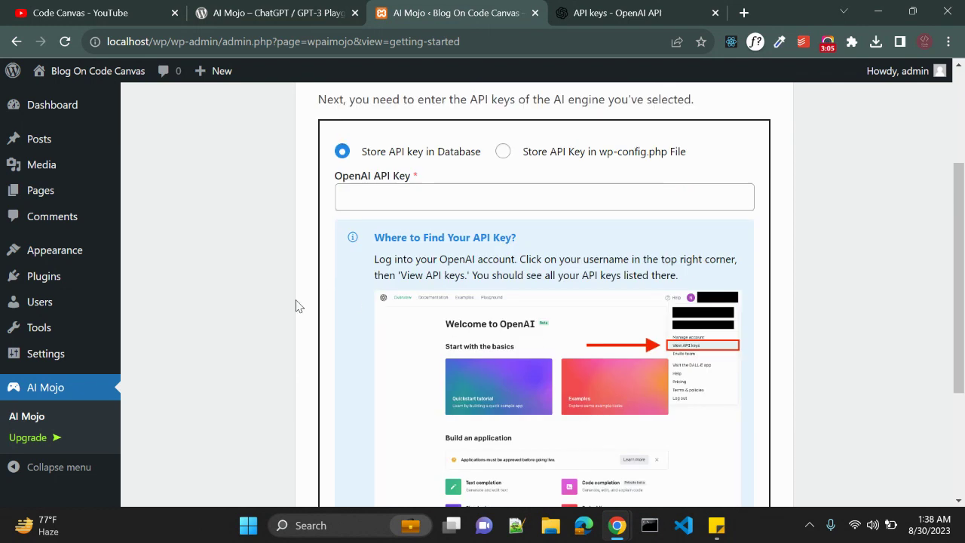
left_click(381, 304)
left_click(471, 342)
scroll(279, 334, "down", 2)
scroll(279, 334, "up", 1)
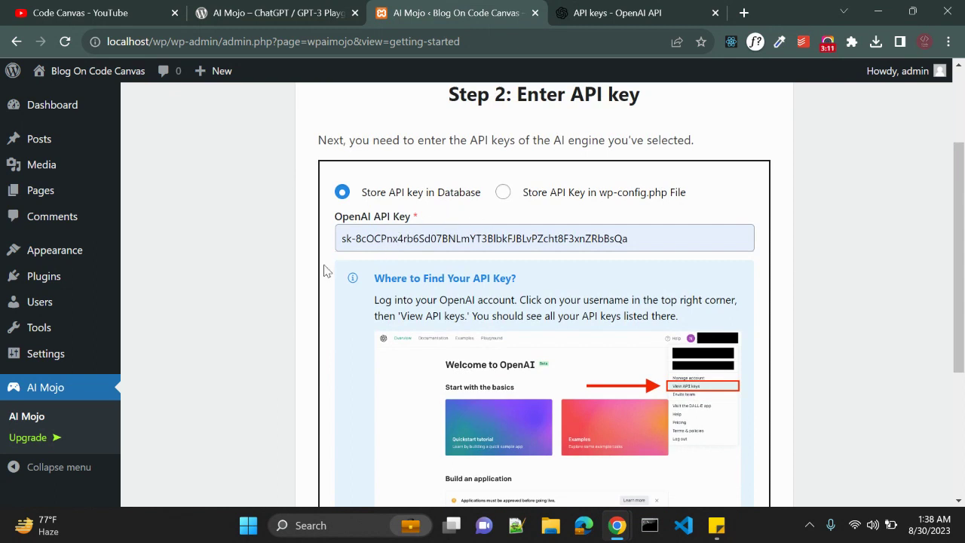
scroll(276, 276, "down", 3)
left_click(727, 391)
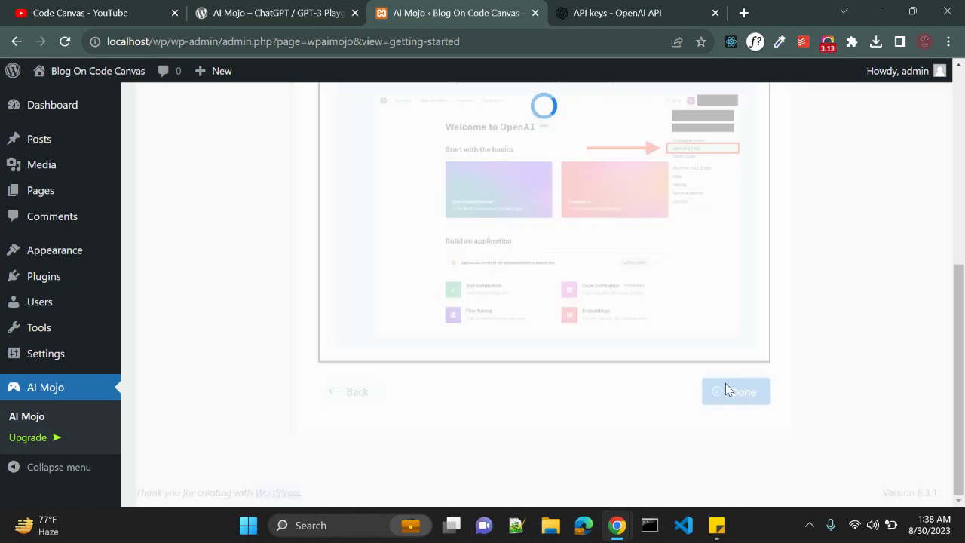
scroll(408, 359, "up", 5)
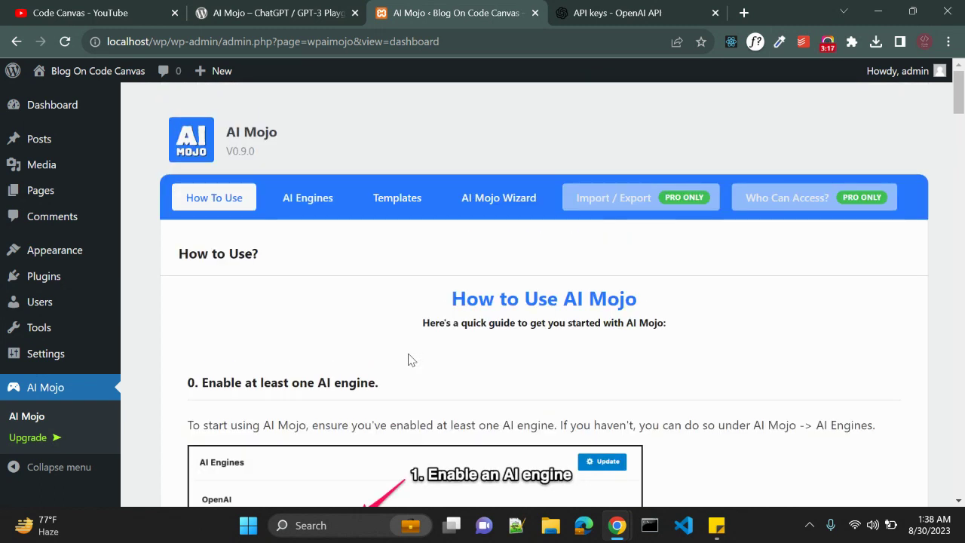
Step: Read the How to Use? guide, including the 'Enable at least one AI engine' section
left_click_drag(181, 250, 278, 258)
left_click(334, 295)
scroll(335, 294, "down", 1)
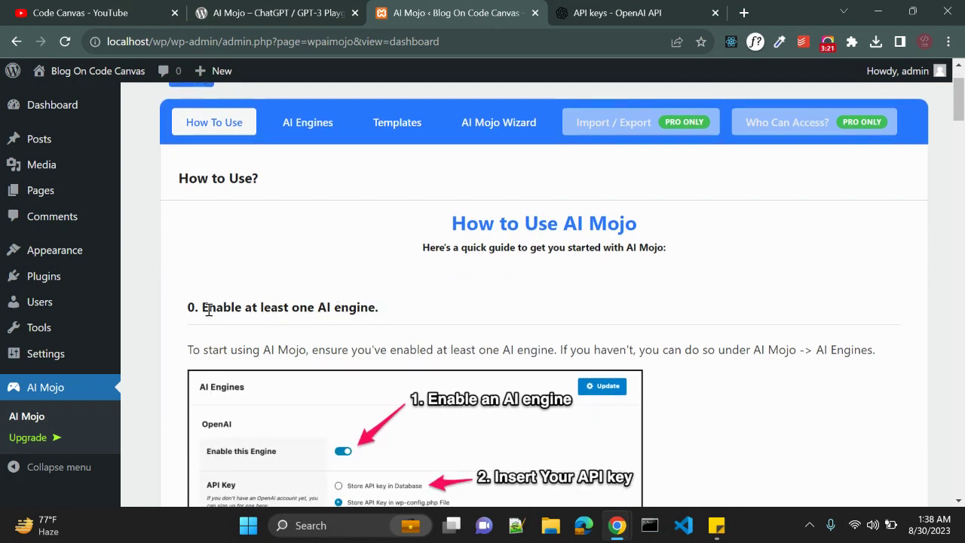
left_click_drag(203, 305, 372, 302)
left_click(400, 311)
scroll(380, 305, "down", 3)
scroll(243, 389, "up", 4)
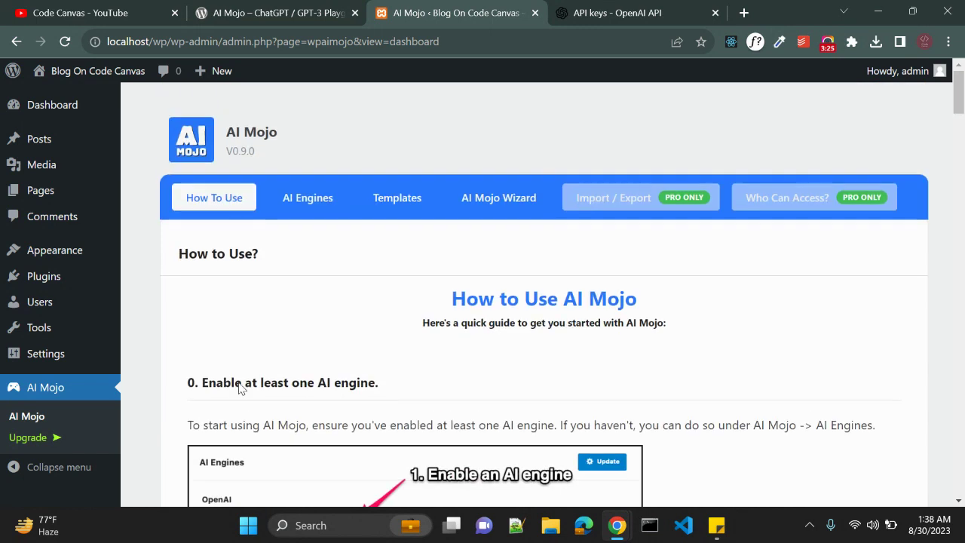
Step: Scroll through the rest of the guide, then open the AI Engines settings
scroll(308, 377, "down", 7)
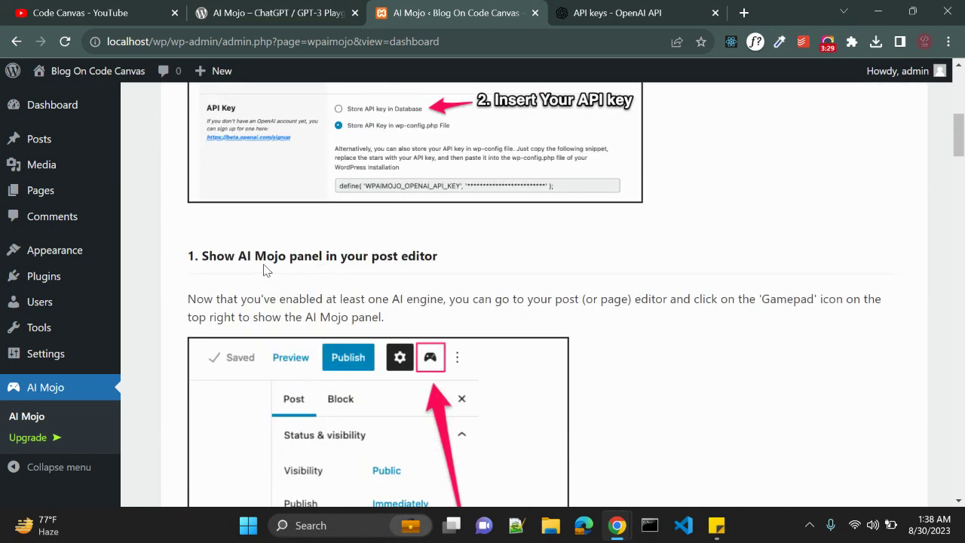
scroll(364, 261, "down", 1)
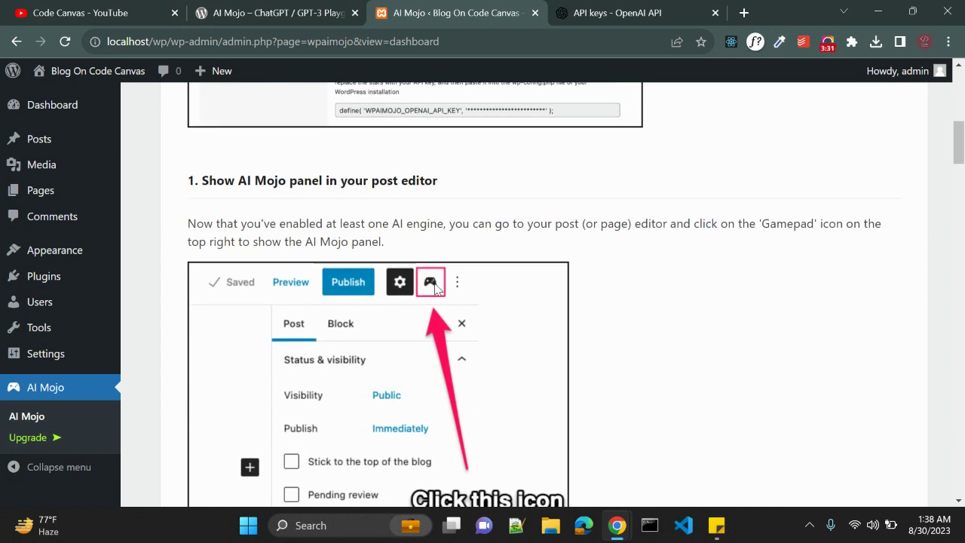
scroll(447, 292, "down", 2)
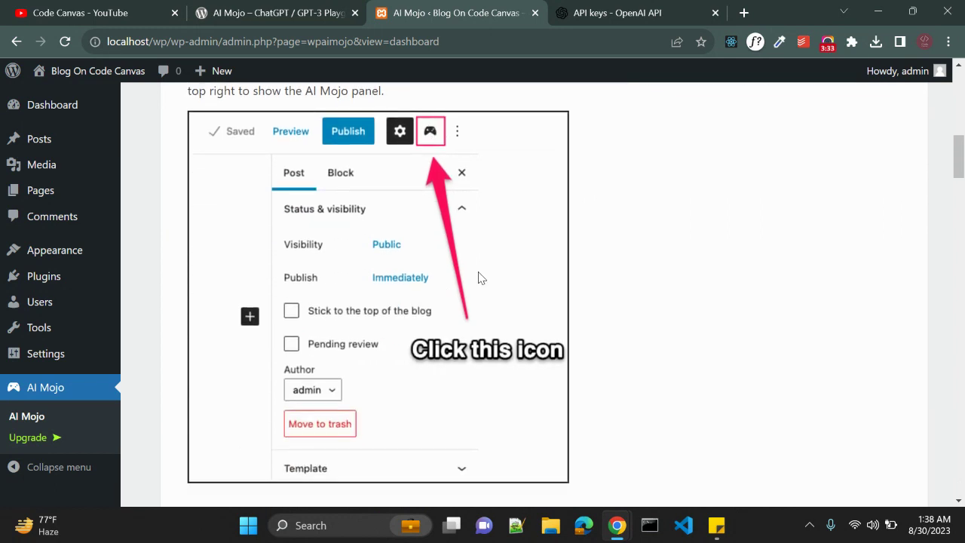
scroll(452, 249, "up", 2)
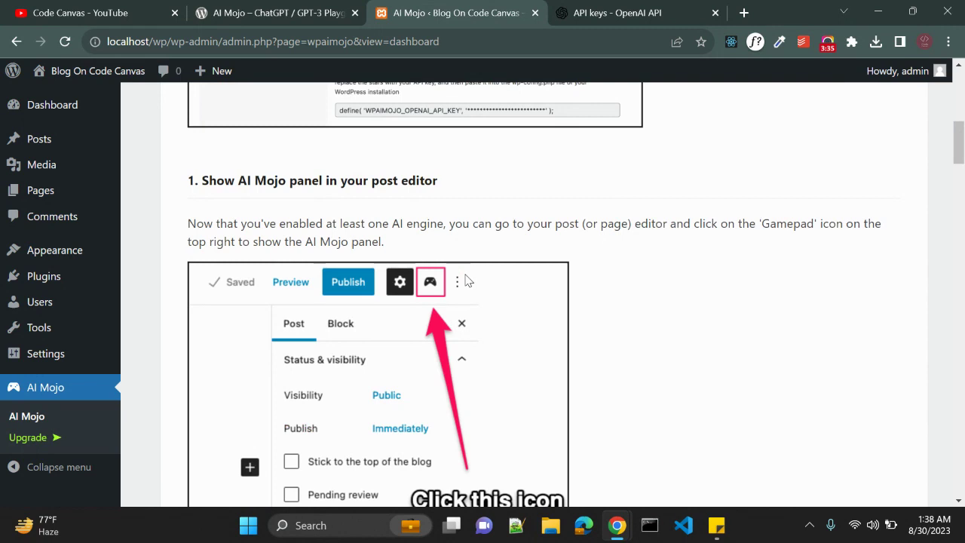
scroll(465, 280, "up", 5)
scroll(465, 281, "down", 10)
scroll(465, 280, "down", 14)
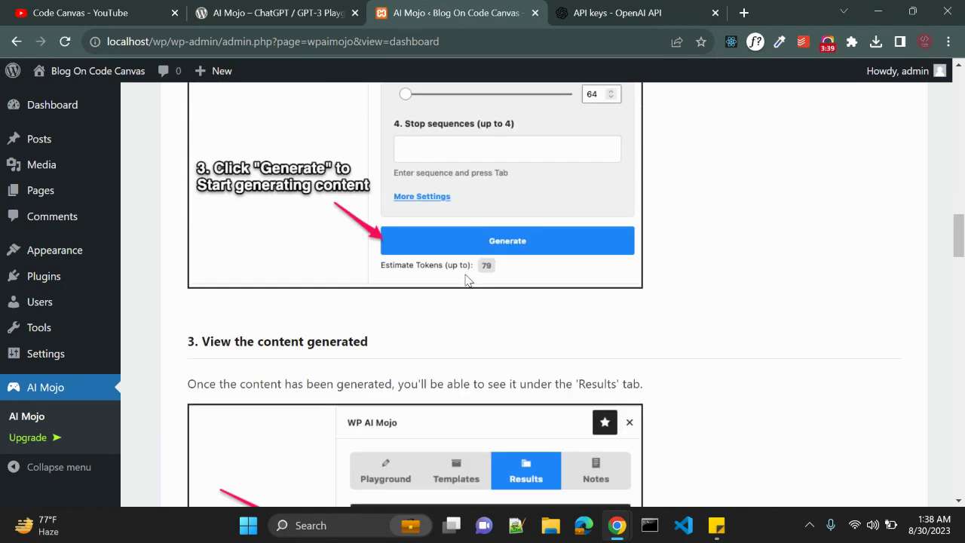
scroll(465, 280, "up", 12)
scroll(466, 281, "up", 8)
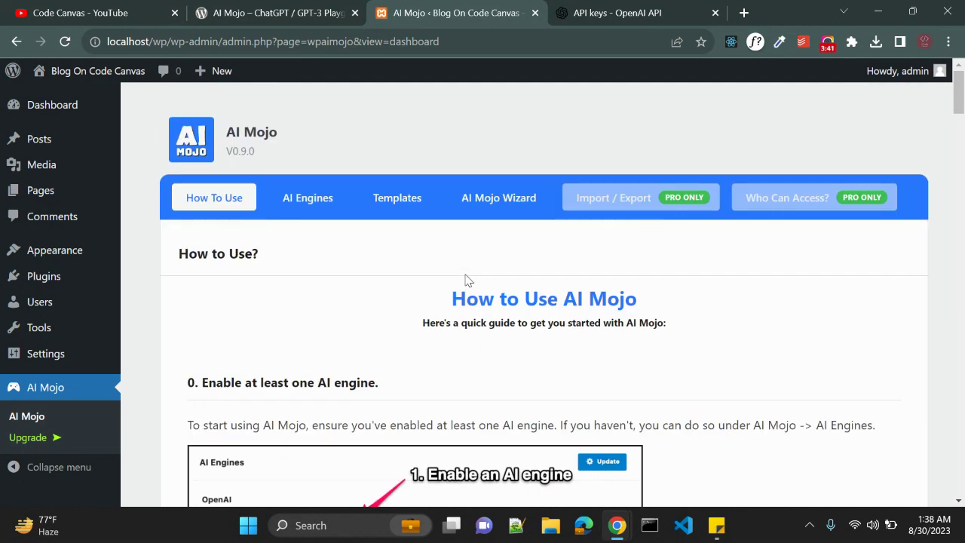
left_click(316, 203)
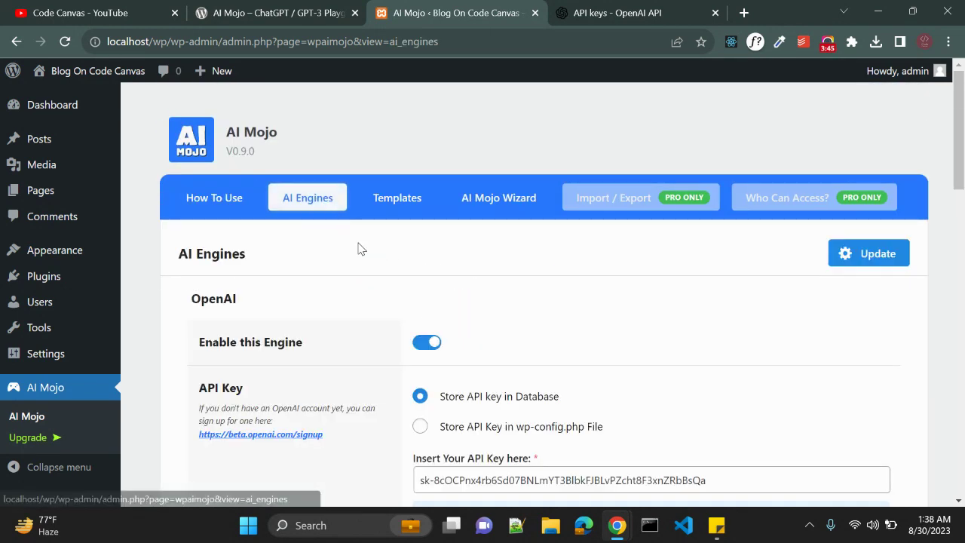
Step: Review the OpenAI API key and Default Model settings, then edit the ChatGPT persona under Chat Personas
scroll(336, 332, "down", 1)
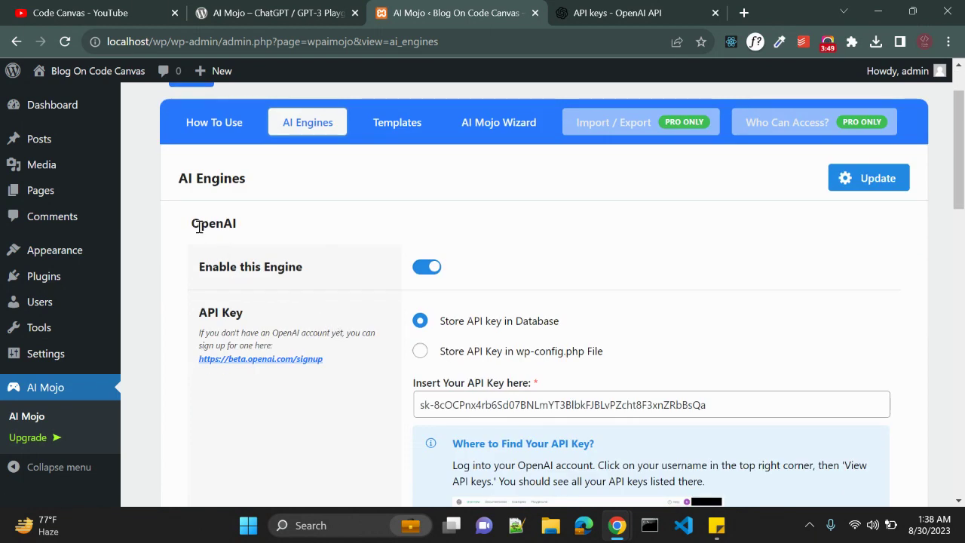
left_click_drag(193, 224, 241, 233)
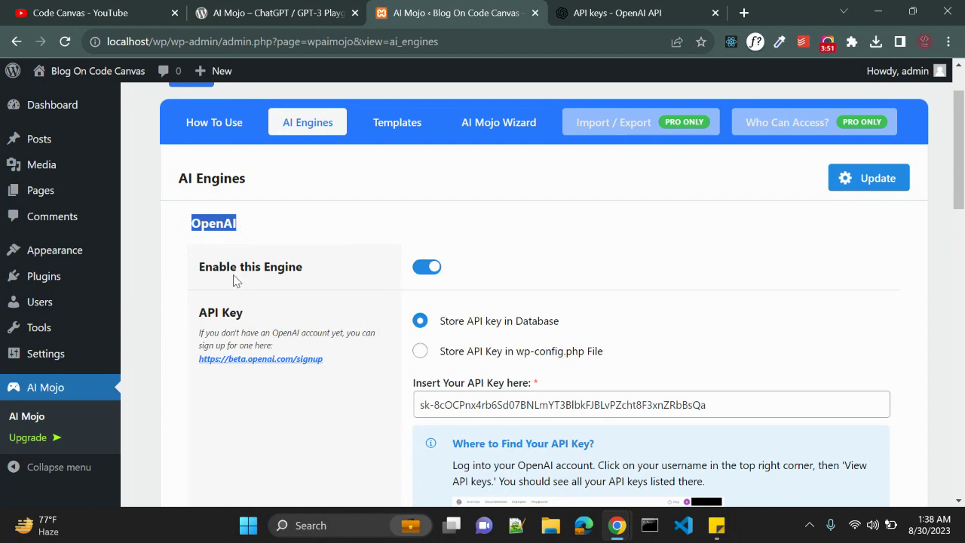
left_click(309, 274)
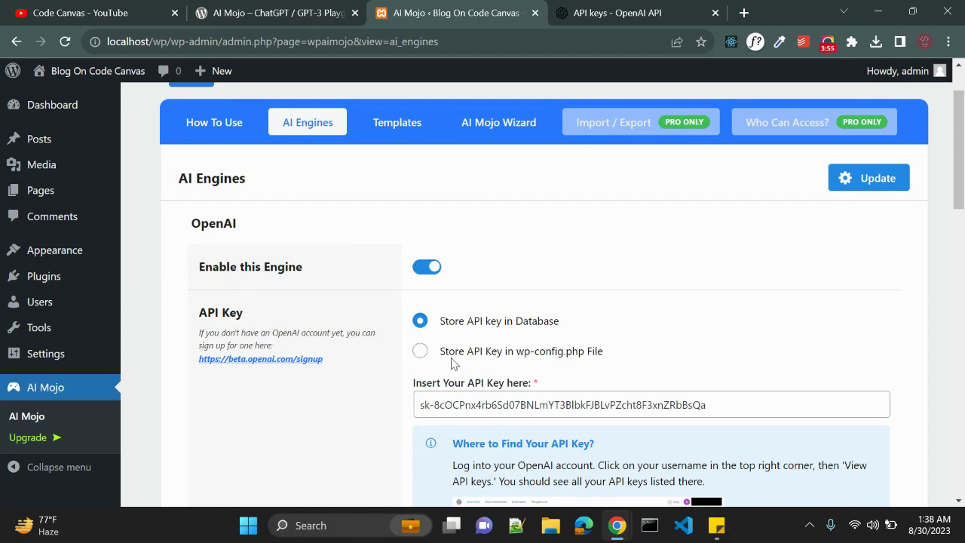
scroll(433, 355, "down", 2)
scroll(388, 282, "down", 5)
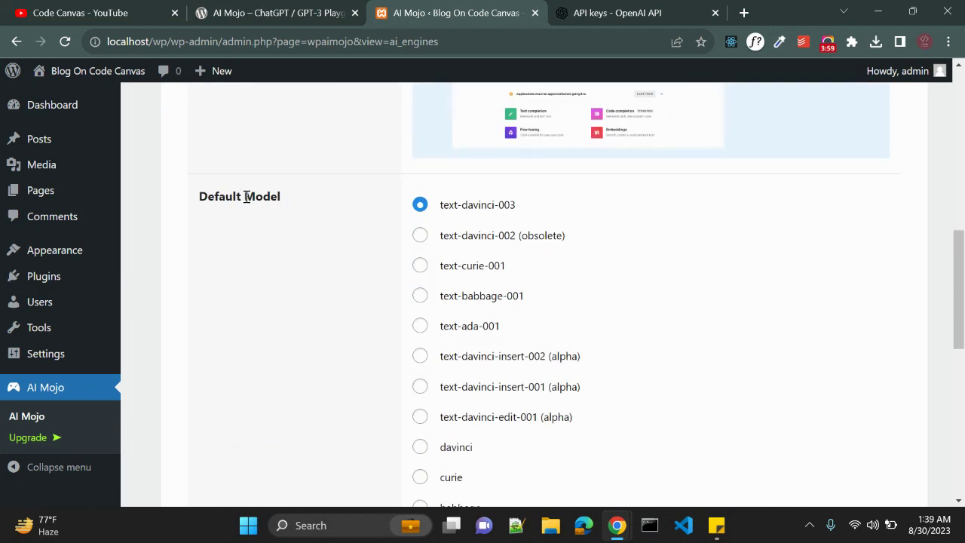
left_click_drag(245, 196, 284, 198)
left_click(295, 240)
scroll(297, 336, "down", 2)
scroll(297, 336, "up", 3)
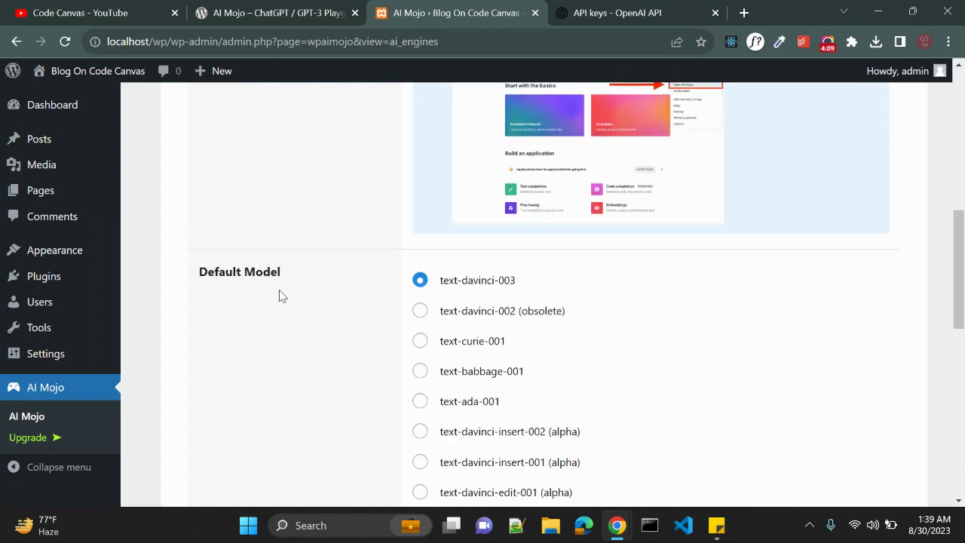
scroll(295, 325, "down", 7)
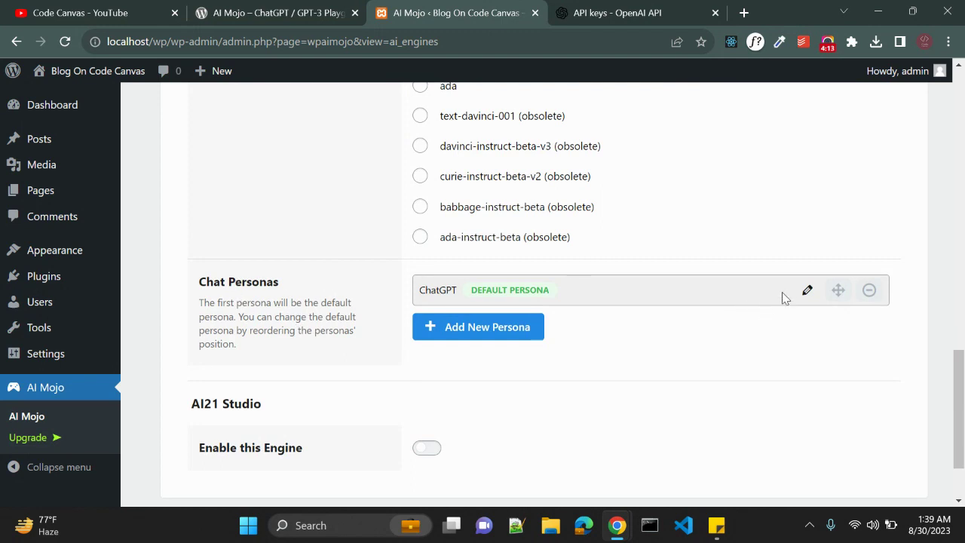
left_click(806, 289)
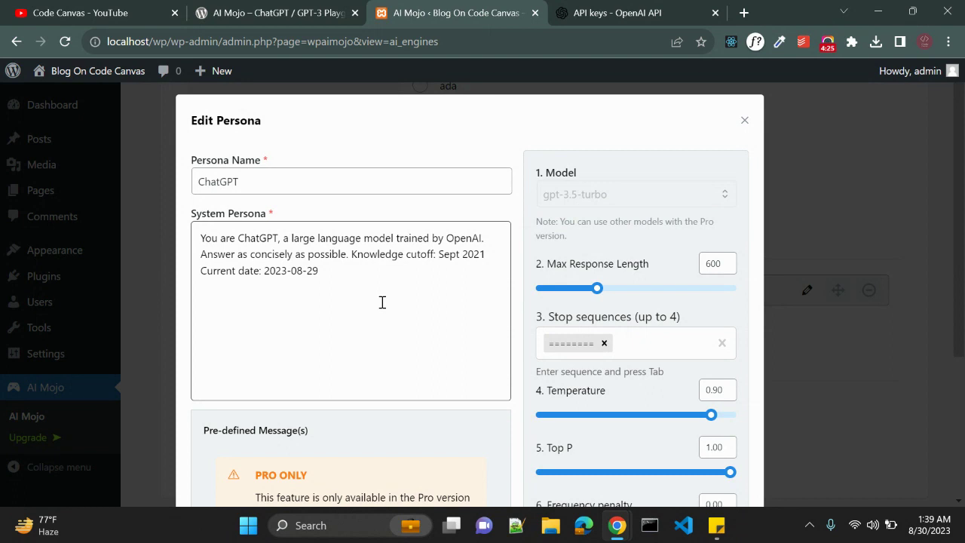
Step: Review the ChatGPT persona's system prompt, then close the Edit Persona dialog unchanged
left_click_drag(341, 285, 220, 227)
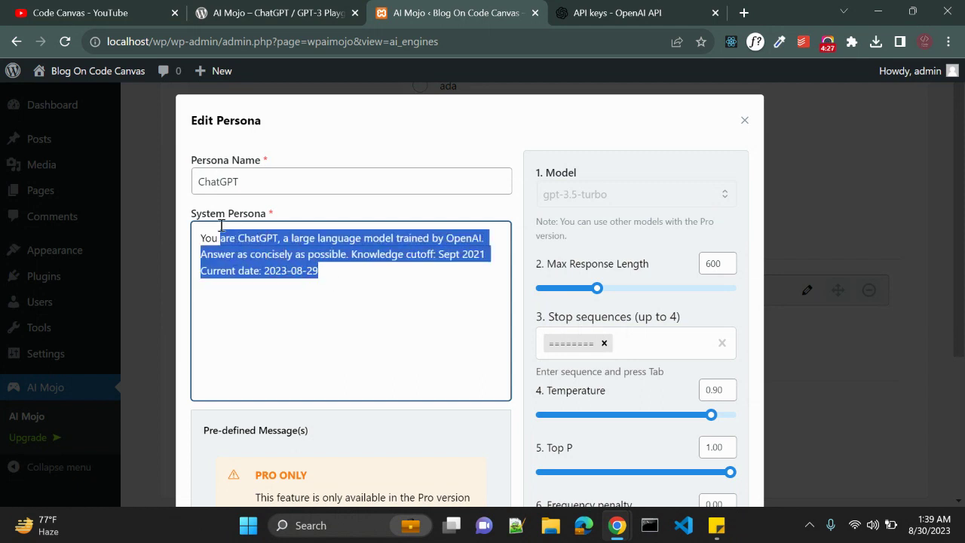
left_click(319, 246)
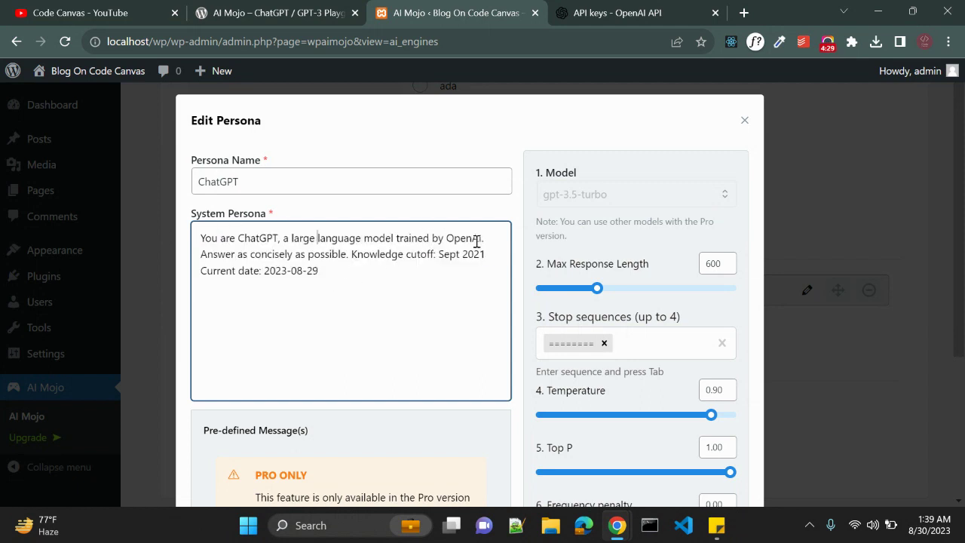
left_click(744, 120)
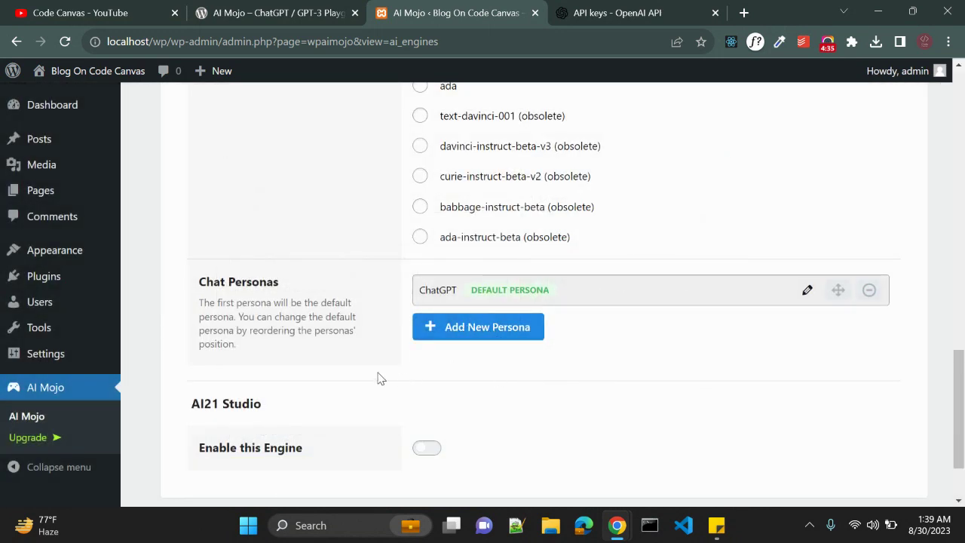
Step: Return to the OpenAI section at the top and click Update, getting the Data Updated! notice
left_click_drag(219, 304, 238, 320)
left_click(298, 321)
double_click(217, 320)
scroll(279, 349, "down", 2)
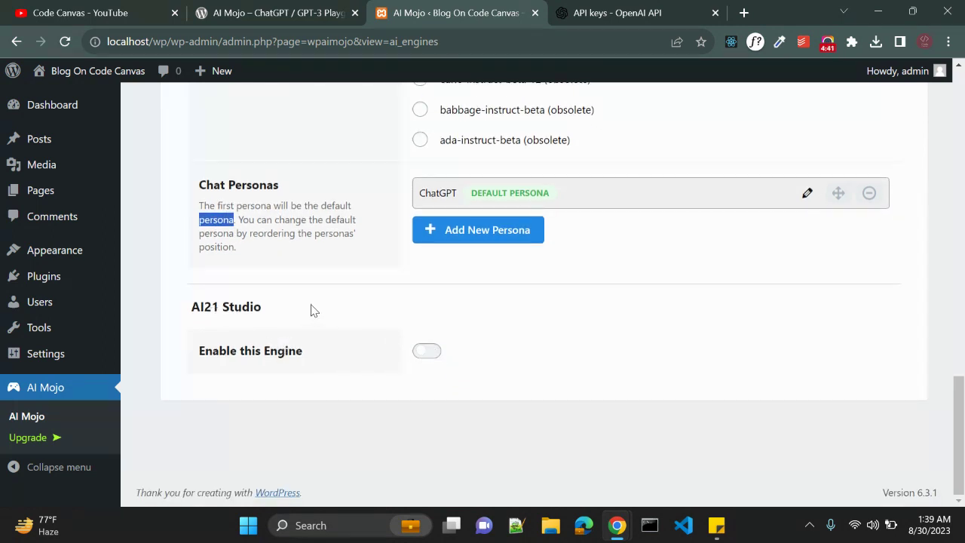
scroll(494, 366, "up", 2)
scroll(494, 366, "up", 15)
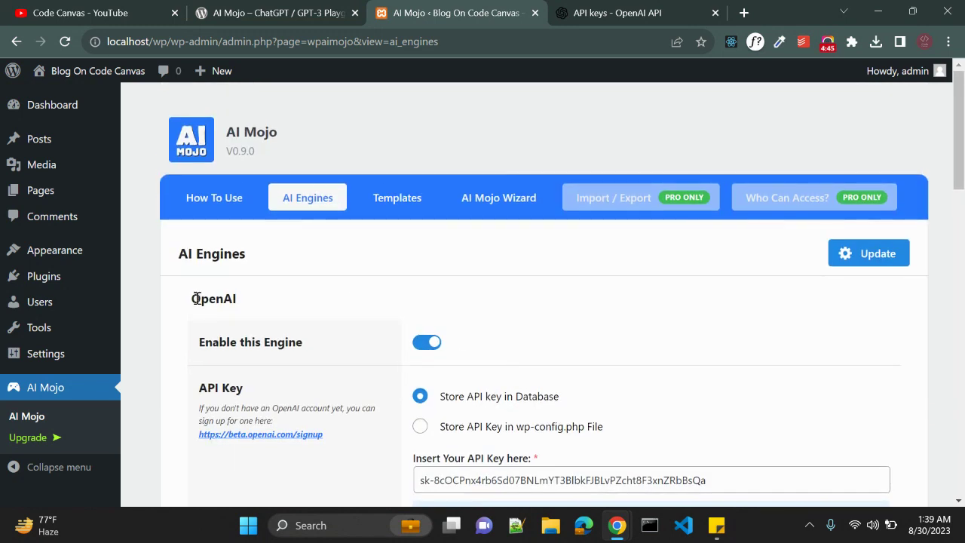
double_click(195, 299)
left_click(317, 294)
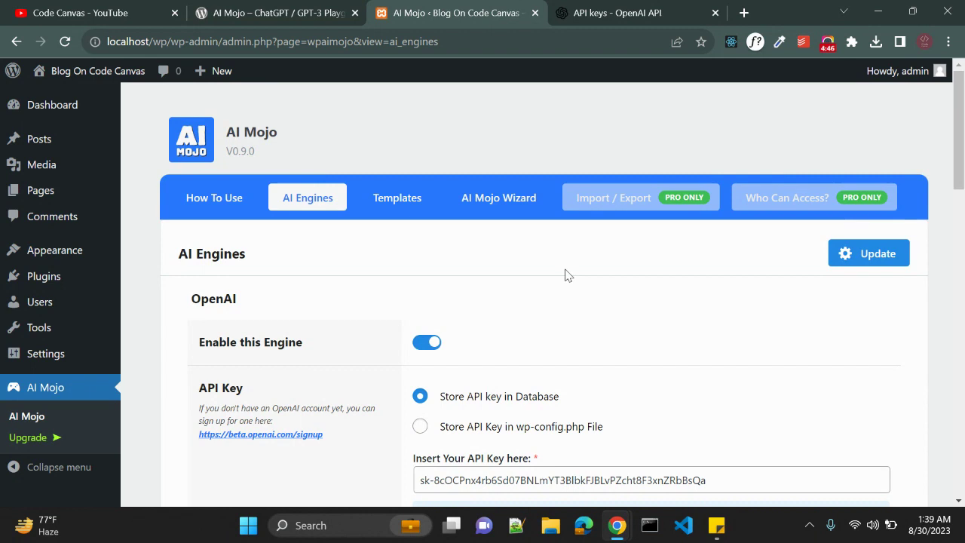
left_click(861, 260)
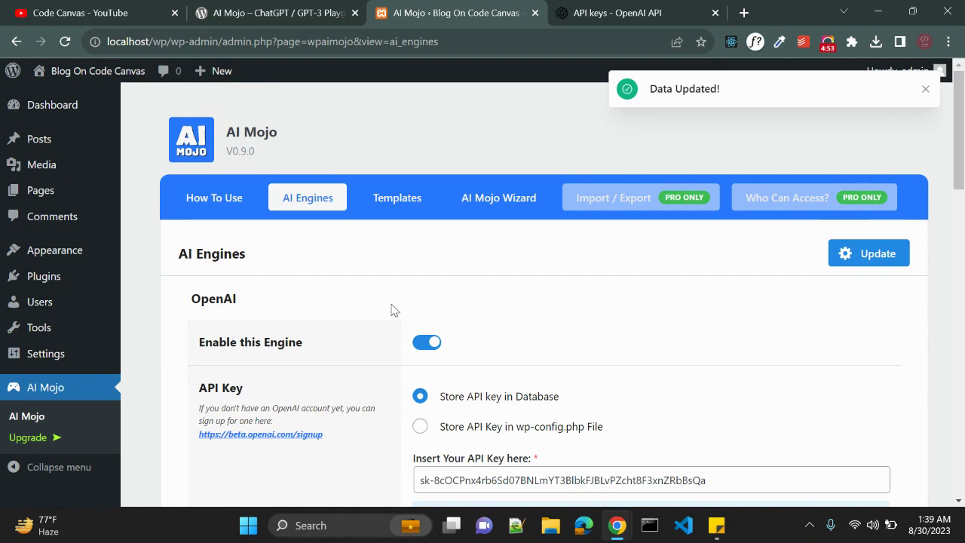
Step: Delete New Template from the Templates list, confirming Remove
left_click(400, 205)
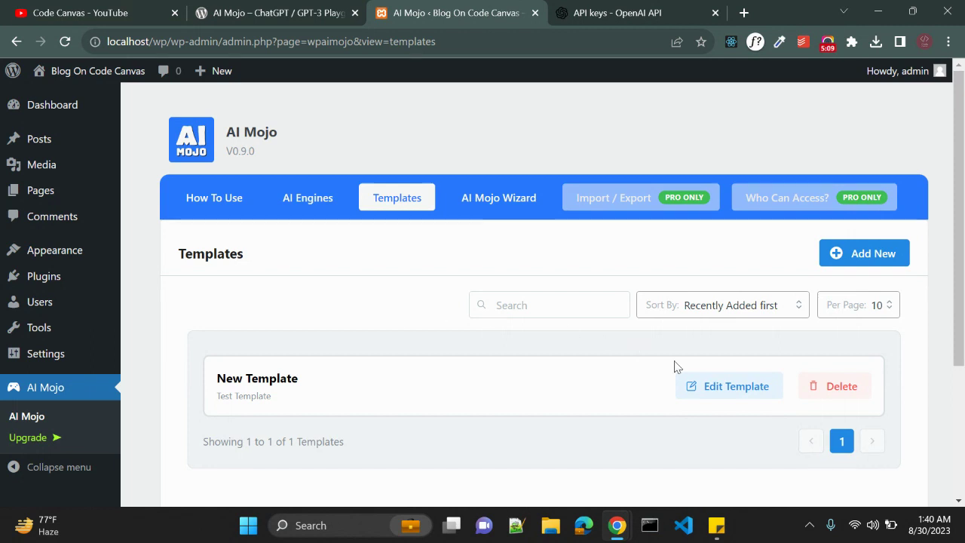
left_click(833, 386)
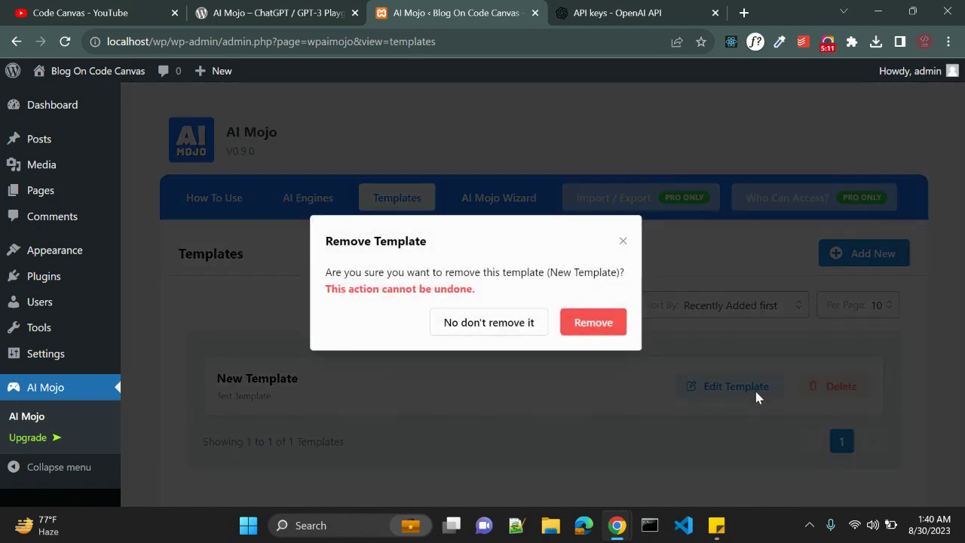
left_click(585, 323)
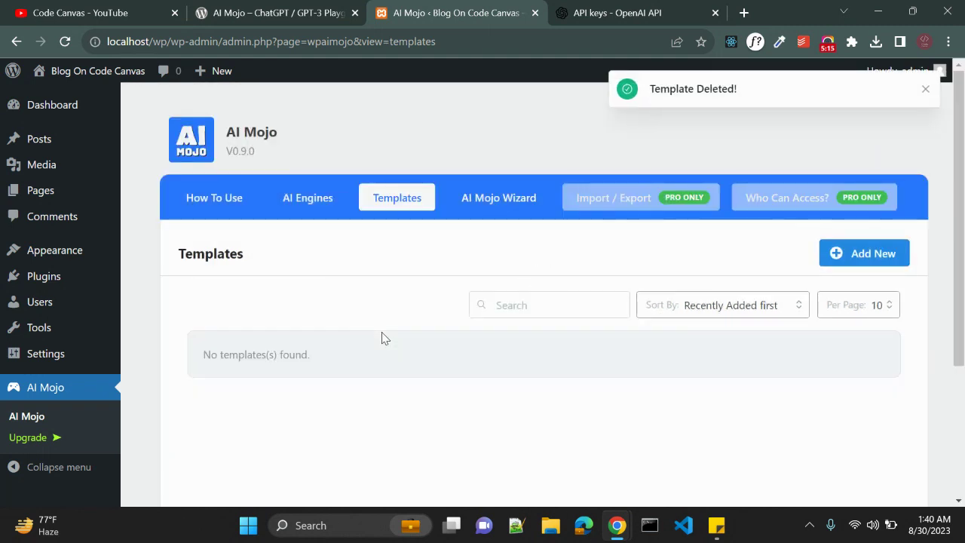
Step: Open an Add New Template form defaulting to OpenAI text-davinci-003
scroll(381, 339, "down", 2)
scroll(381, 339, "up", 2)
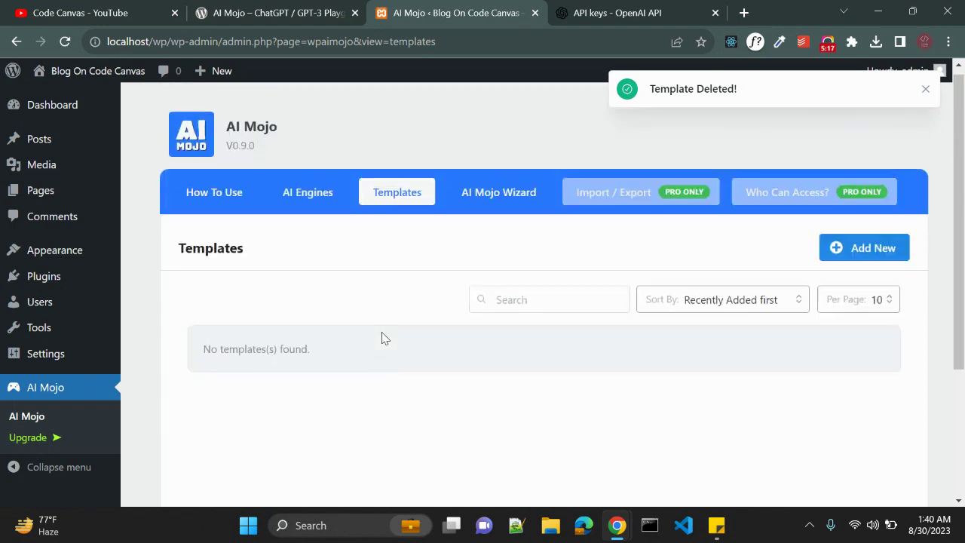
left_click(857, 256)
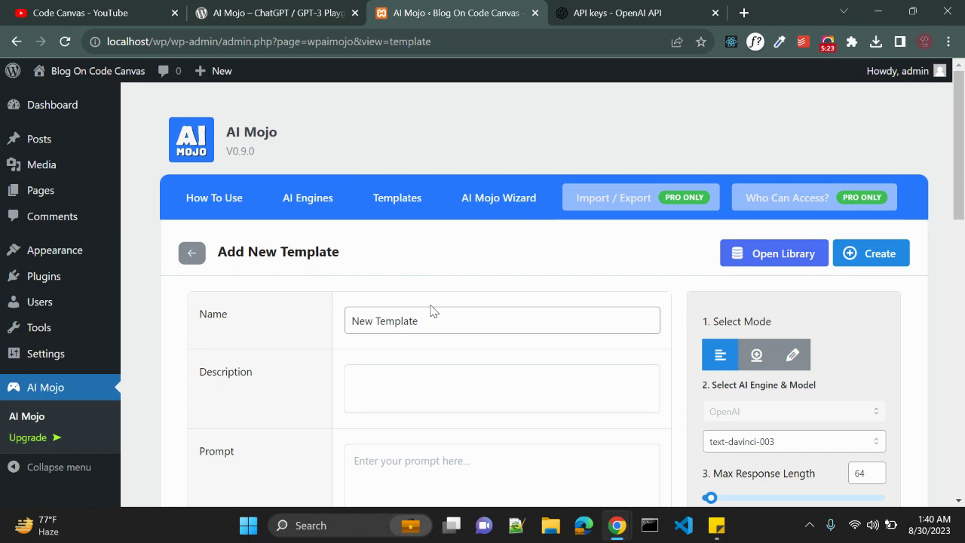
left_click_drag(437, 314, 327, 317)
key("BackSpace")
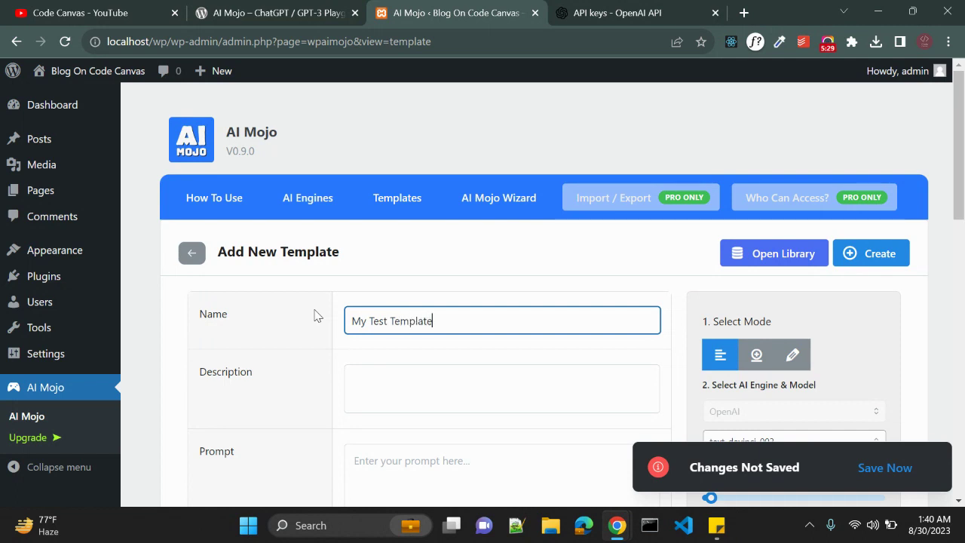
key("ctrl+a")
key("ctrl+c")
left_click(387, 393)
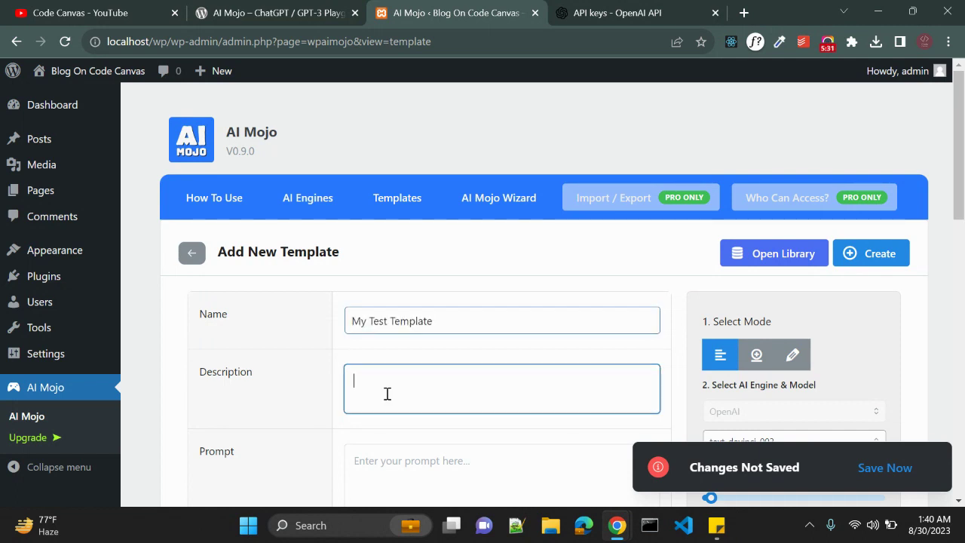
type("Desc ab")
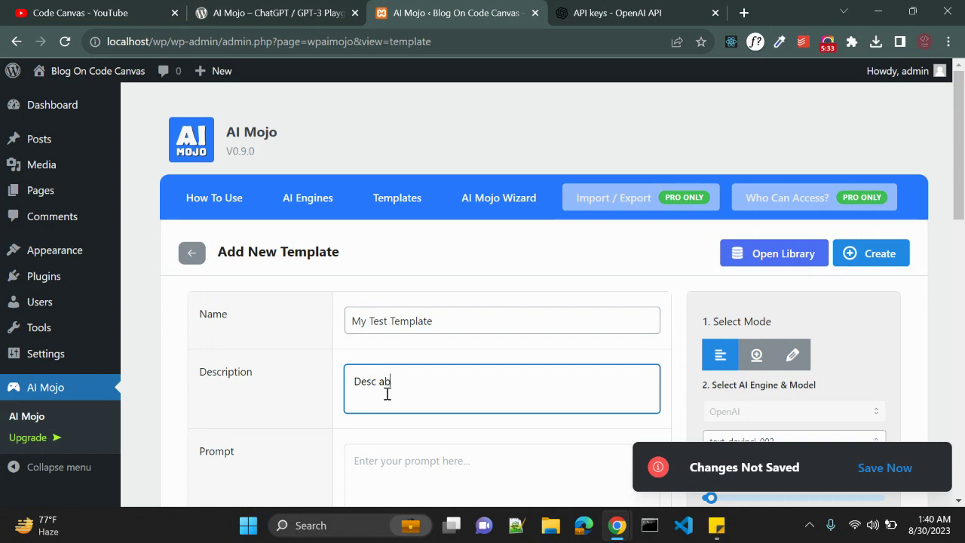
type("out")
key("ctrl+v")
scroll(407, 402, "down", 1)
left_click(427, 412)
scroll(428, 413, "down", 2)
scroll(427, 413, "down", 2)
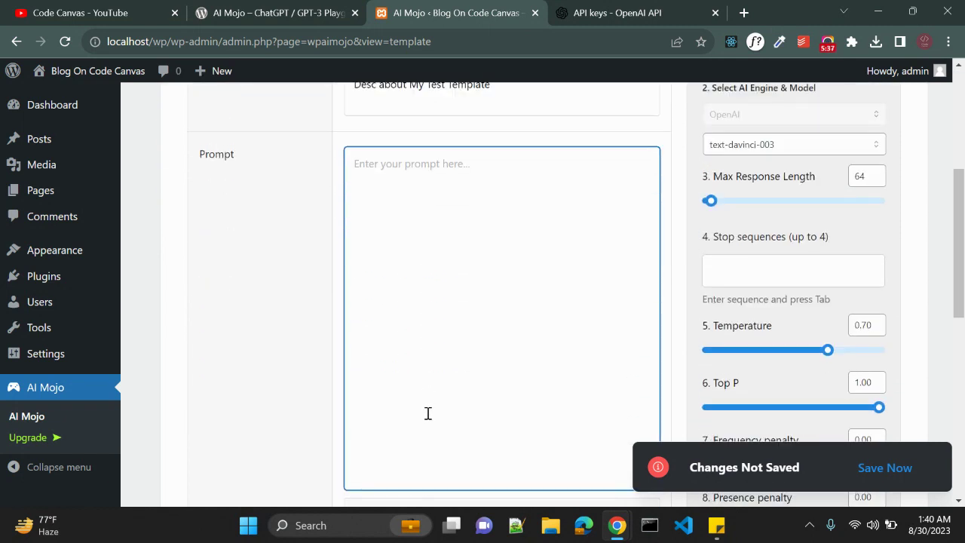
scroll(428, 413, "up", 1)
scroll(305, 388, "up", 1)
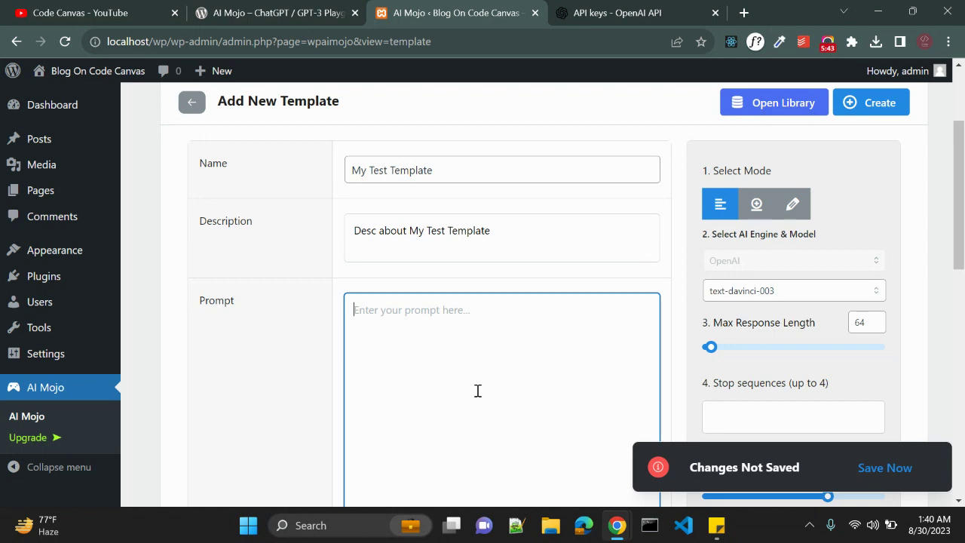
scroll(477, 390, "down", 1)
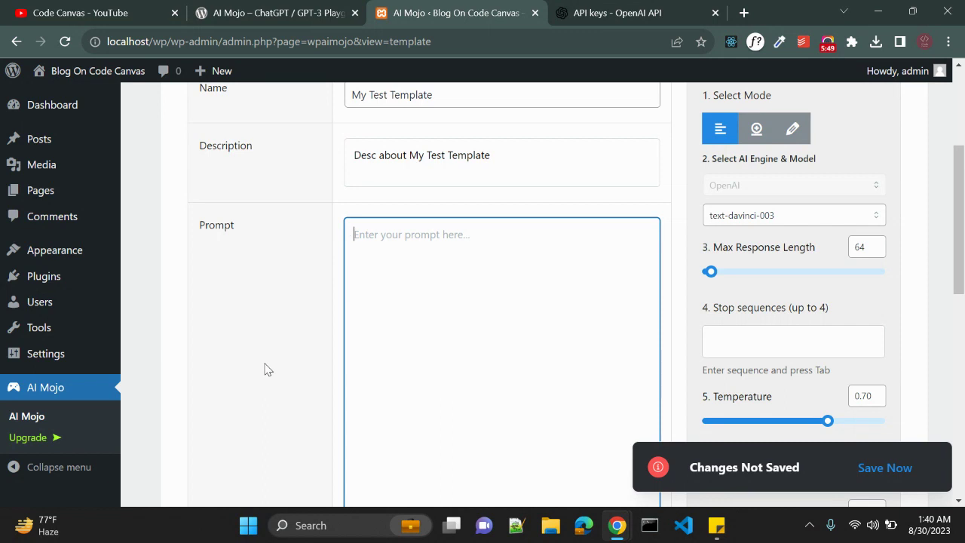
scroll(264, 369, "down", 5)
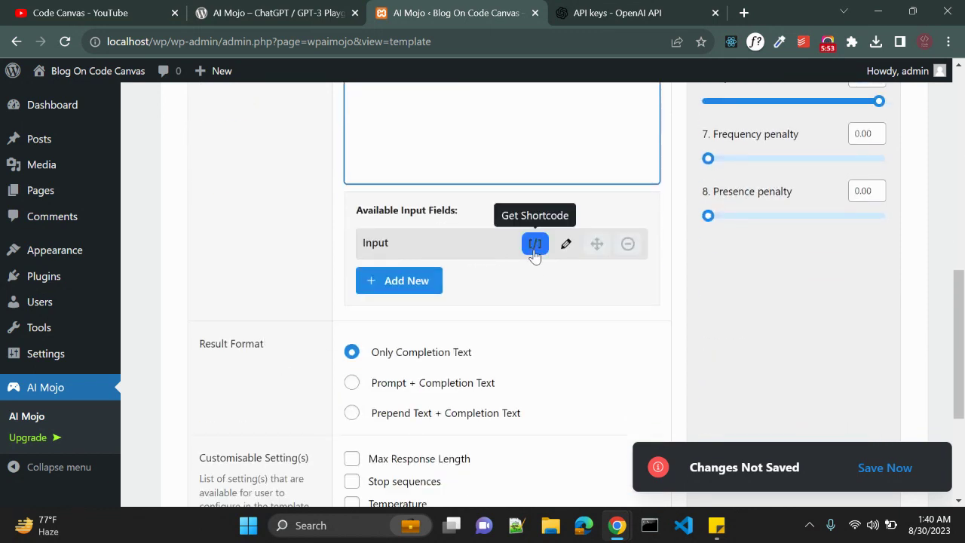
Step: Open the Input field's editor, look at its name and example text, and cancel without changes
left_click(567, 243)
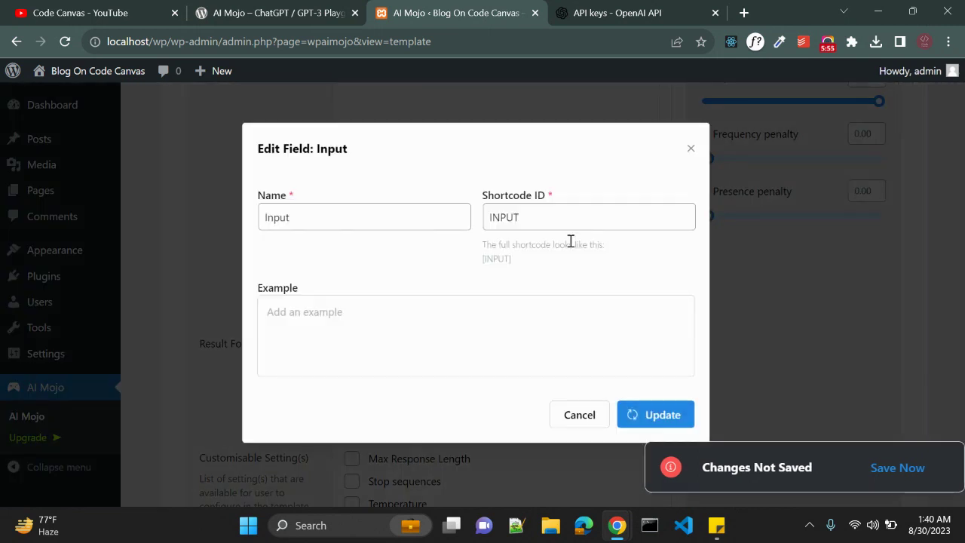
left_click_drag(333, 230, 252, 275)
left_click(308, 337)
left_click(597, 422)
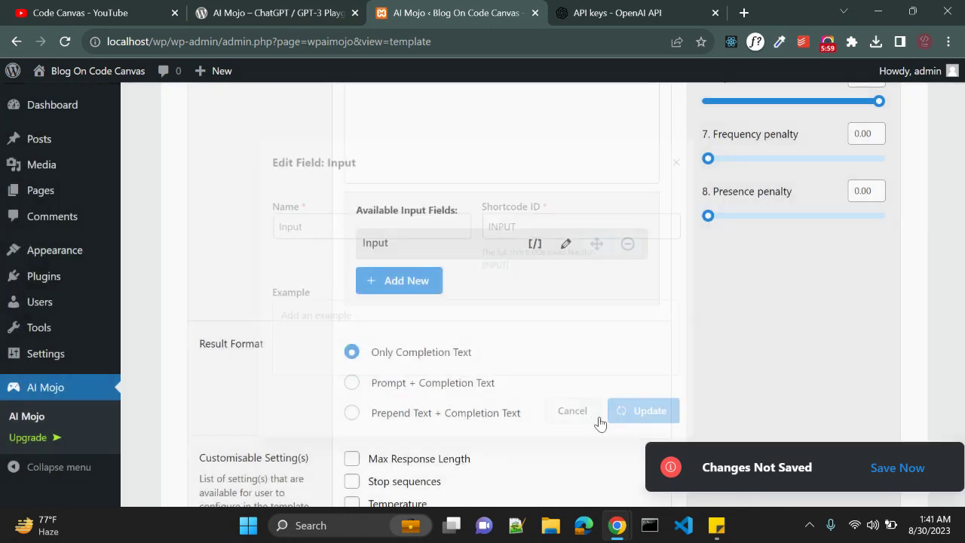
scroll(527, 349, "down", 1)
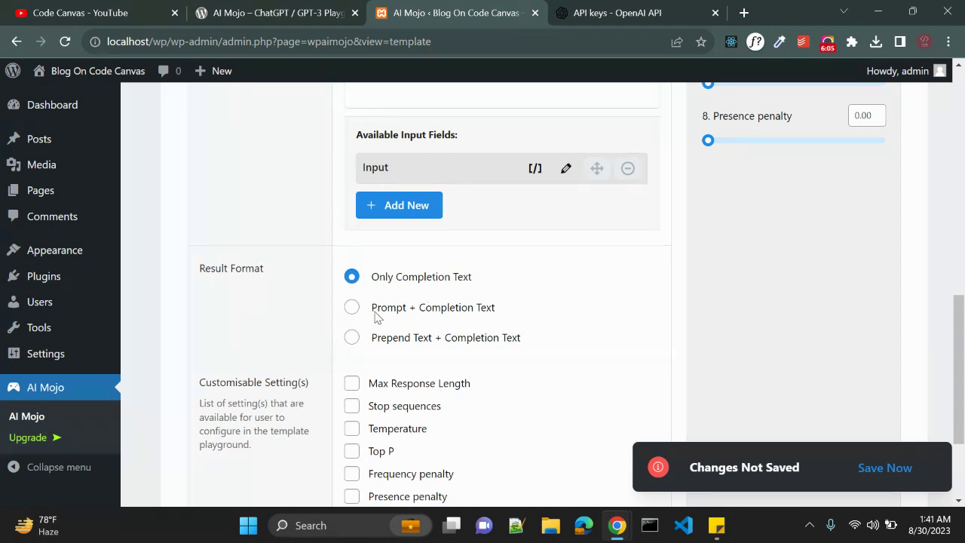
scroll(508, 313, "down", 1)
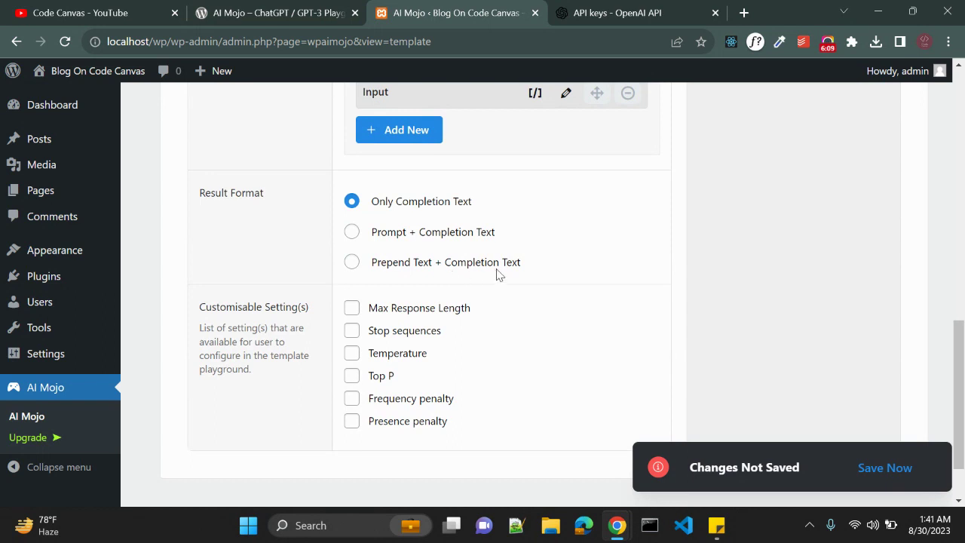
scroll(259, 328, "up", 1)
scroll(260, 328, "down", 2)
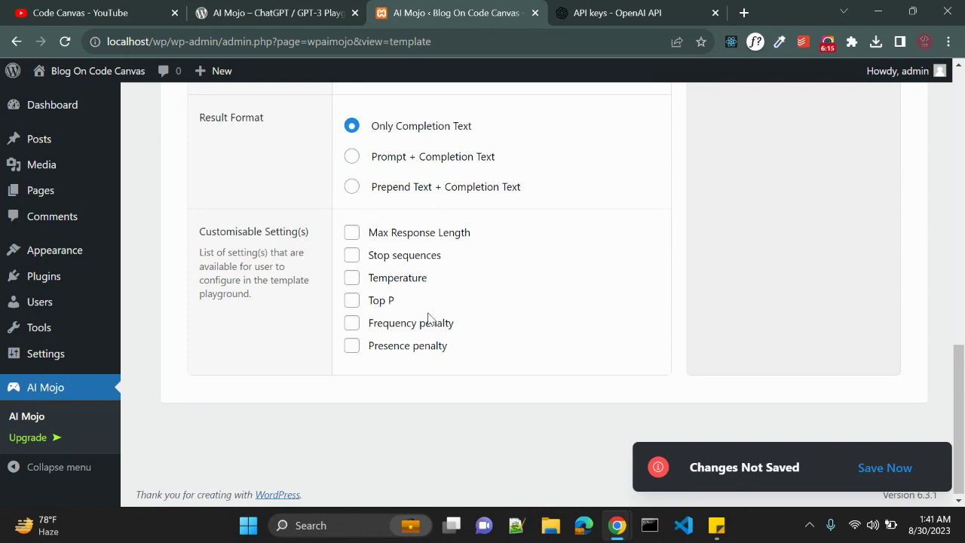
scroll(418, 355, "up", 8)
scroll(417, 356, "up", 3)
scroll(418, 357, "down", 2)
Step: Try the Insert, Complete and Edit modes, settling on Edit with text-davinci-edit-001, and open the Template Library
left_click(795, 205)
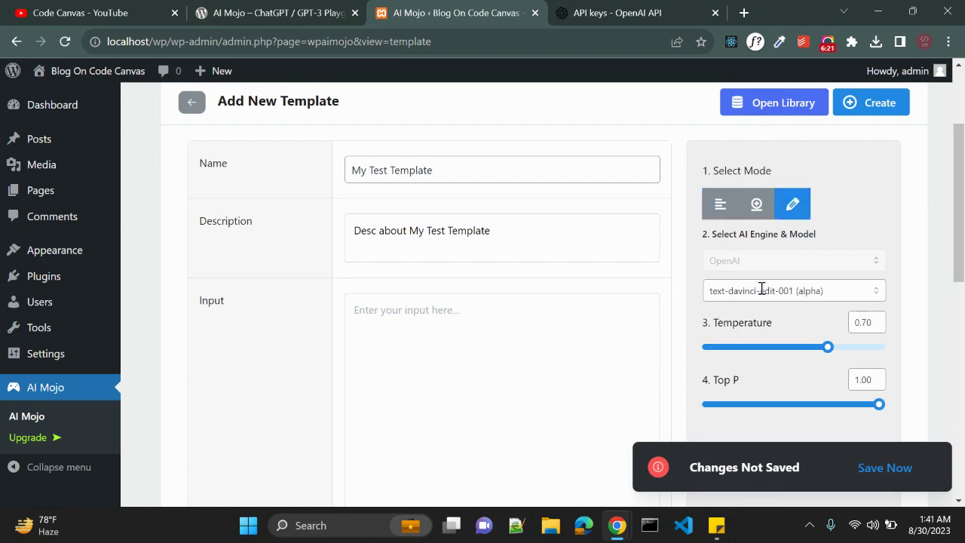
scroll(756, 286, "down", 1)
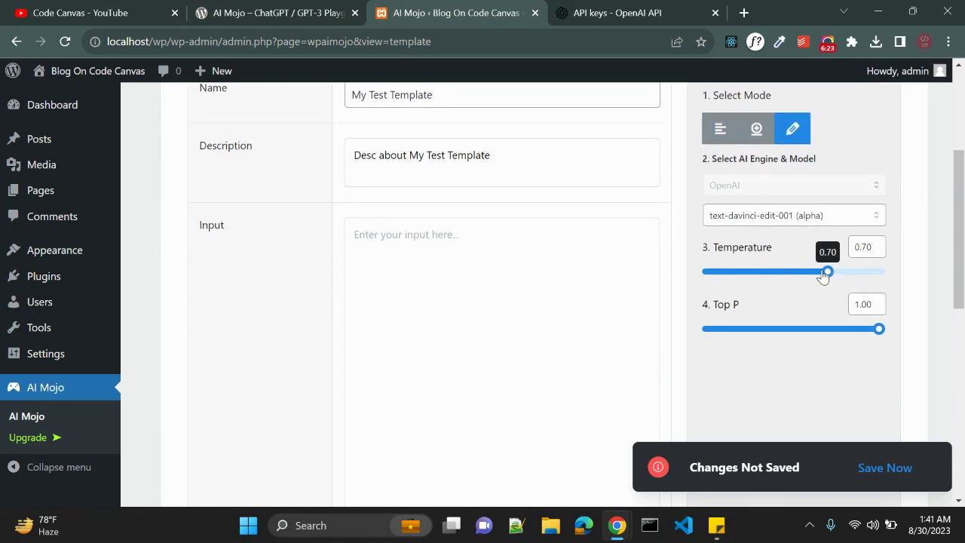
scroll(500, 360, "up", 2)
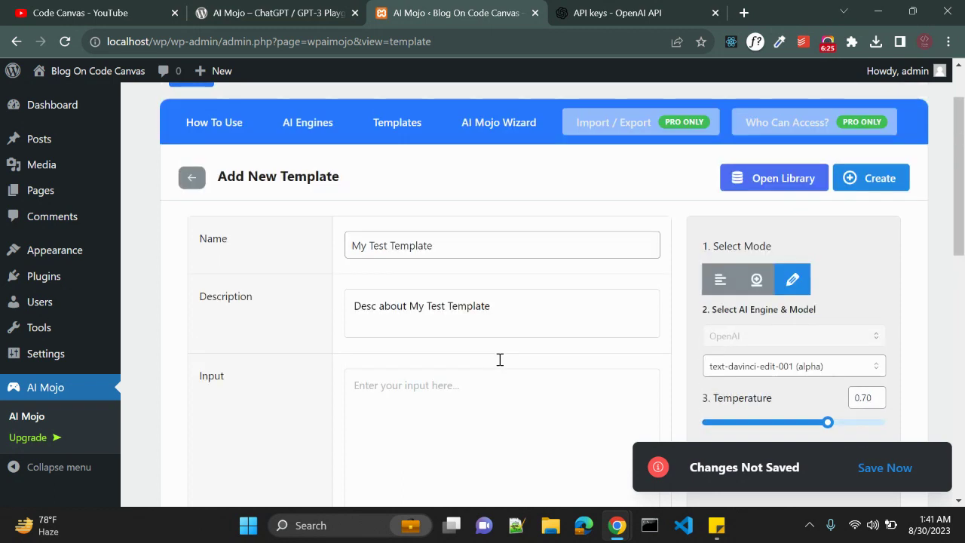
left_click(762, 278)
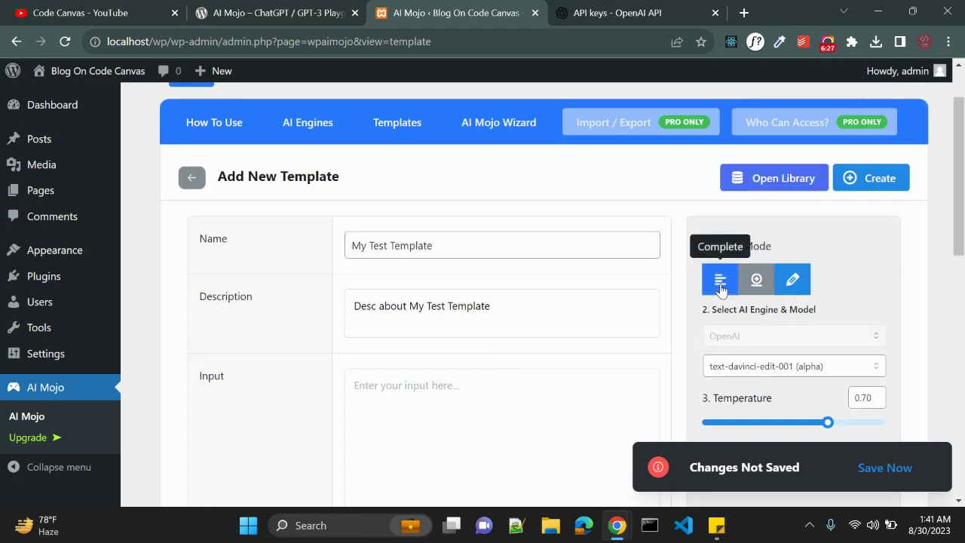
left_click(720, 280)
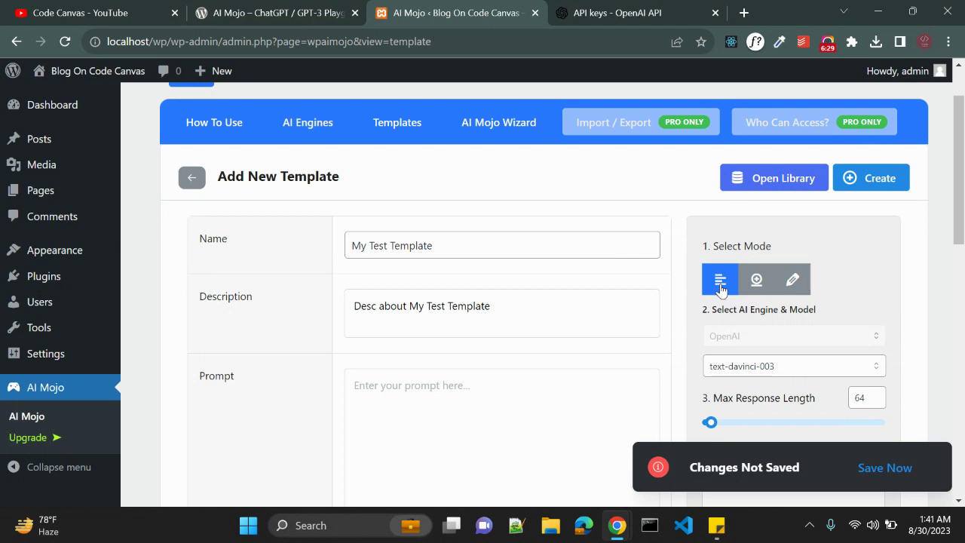
left_click(792, 280)
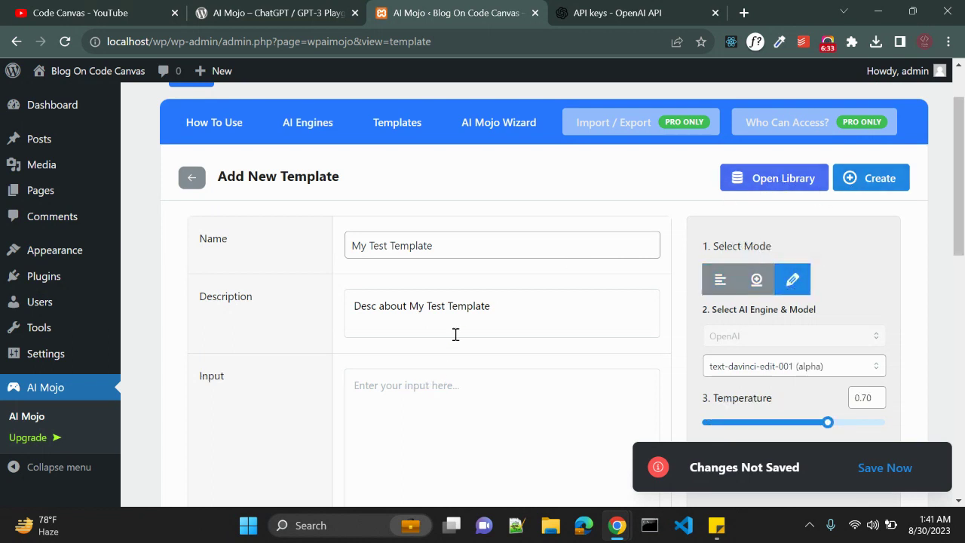
left_click(797, 178)
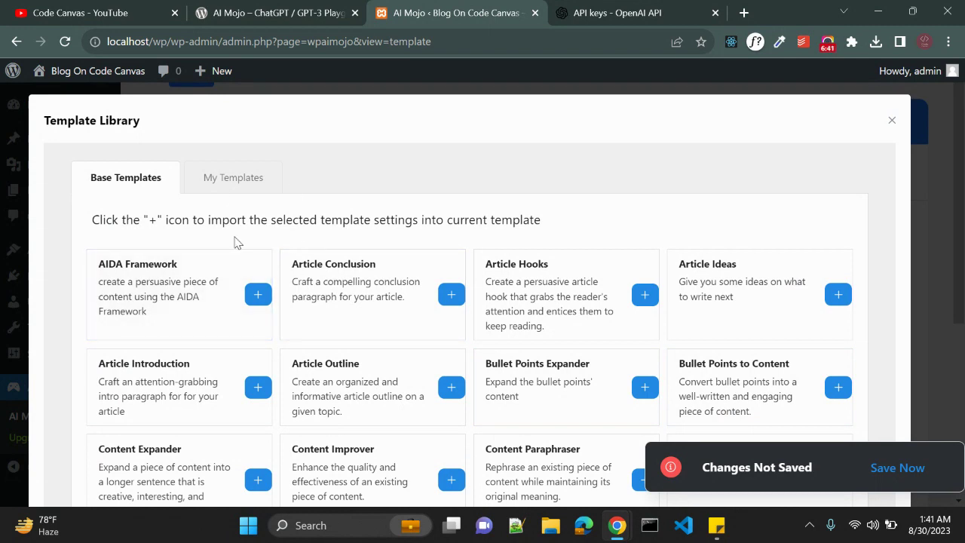
Step: Import the Article Ideas base template's settings, confirming the overwrite of the current template
scroll(234, 241, "down", 3)
scroll(233, 242, "up", 3)
scroll(234, 241, "down", 1)
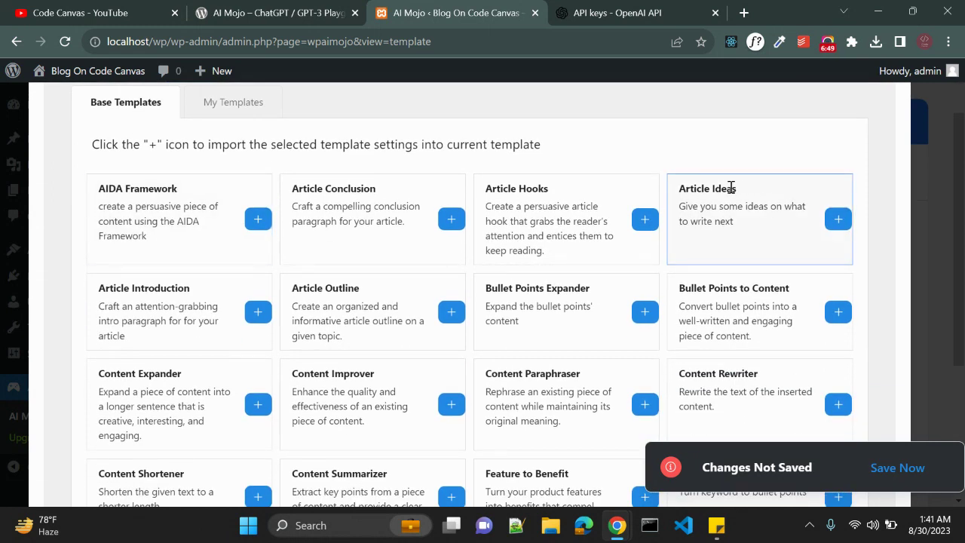
left_click_drag(682, 209, 741, 223)
left_click(746, 229)
left_click(838, 220)
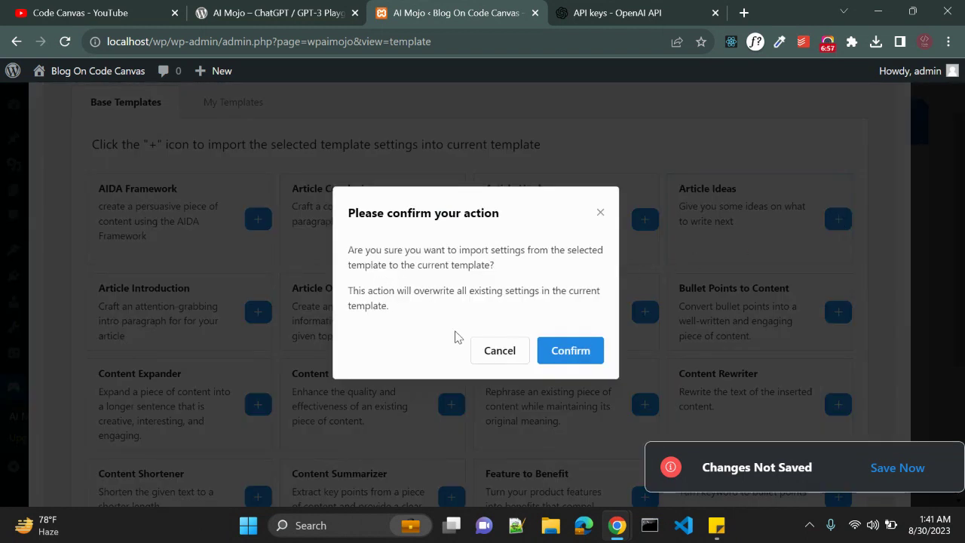
left_click(585, 353)
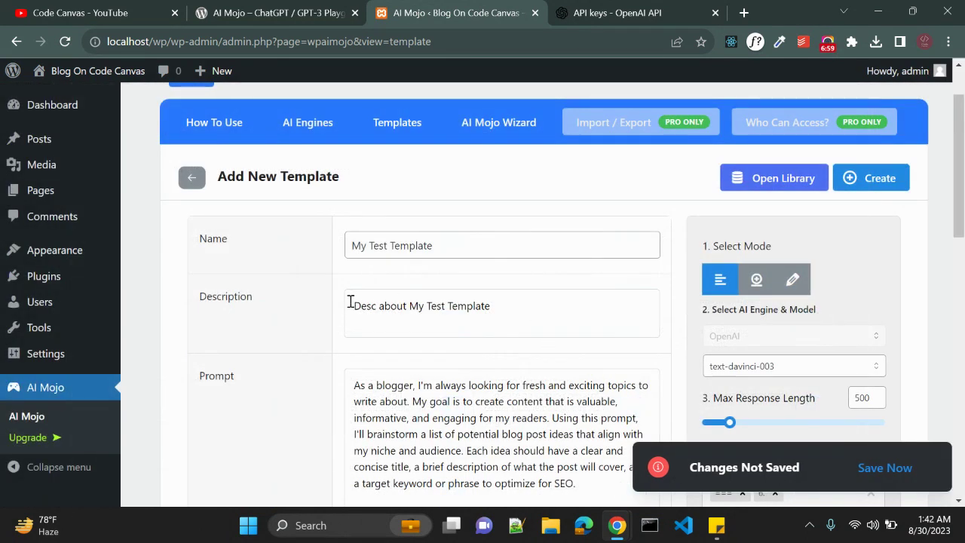
Step: Review the imported template name and description
scroll(346, 300, "down", 1)
scroll(347, 301, "up", 1)
left_click(445, 248)
left_click_drag(368, 246, 357, 232)
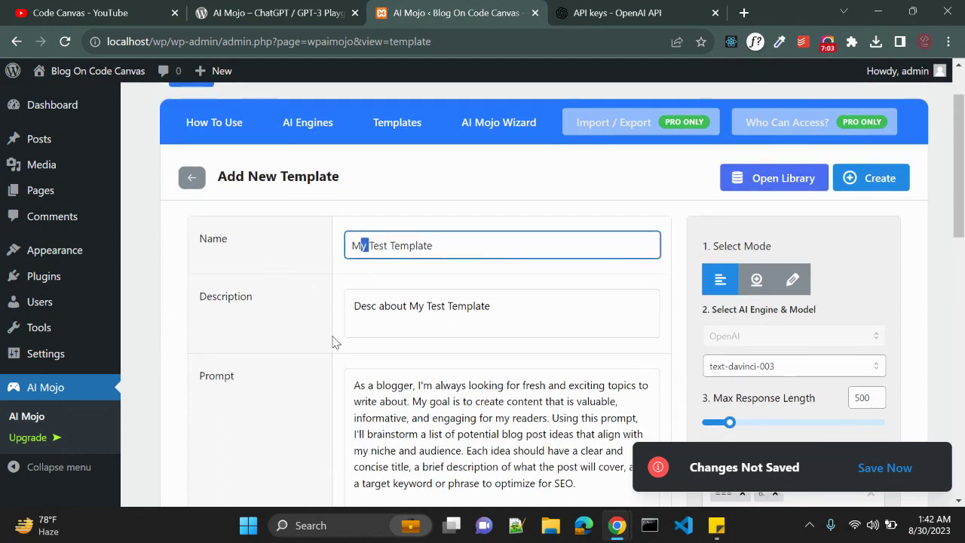
left_click_drag(524, 323, 346, 308)
scroll(296, 322, "down", 1)
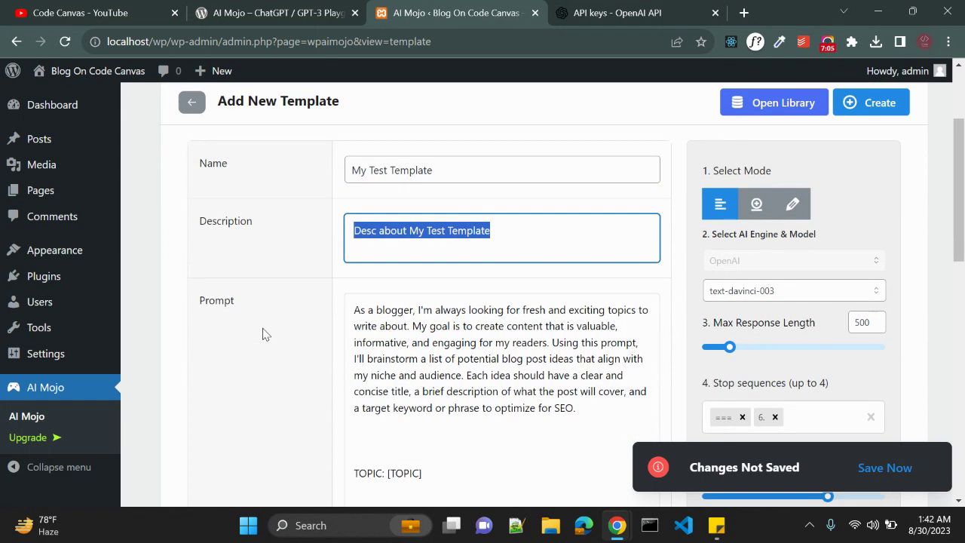
scroll(463, 326, "down", 1)
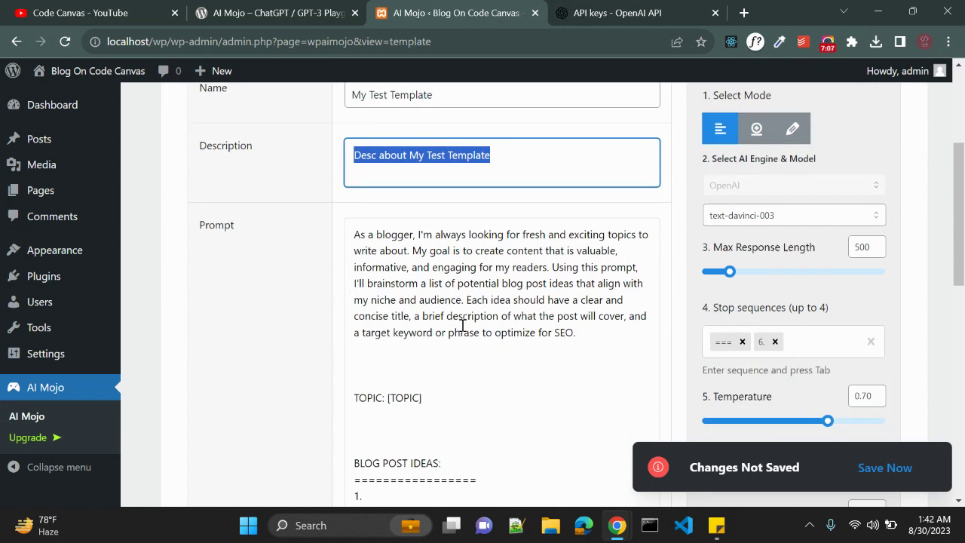
scroll(446, 300, "down", 1)
Step: Check the imported blog-post-ideas prompt and save it as the new My Test Template
left_click(446, 300)
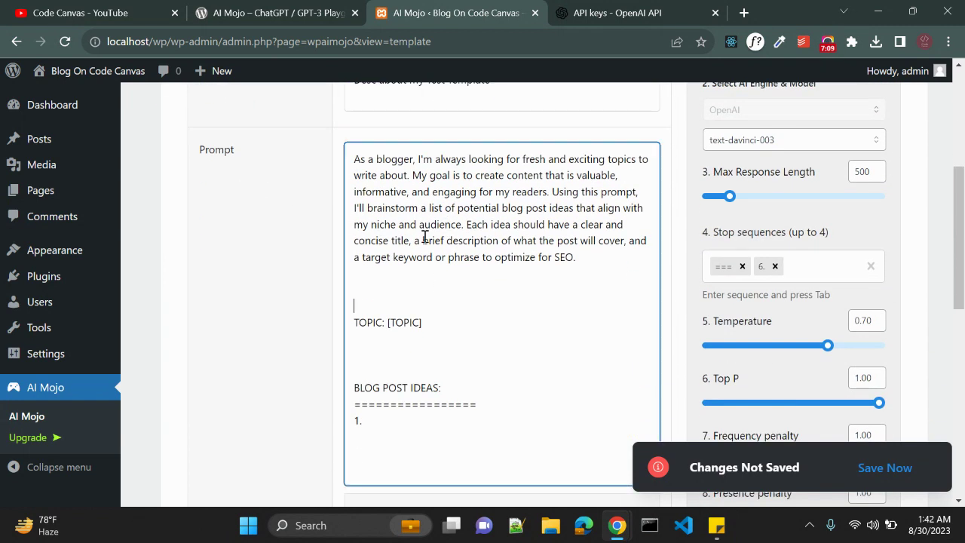
left_click_drag(352, 159, 593, 263)
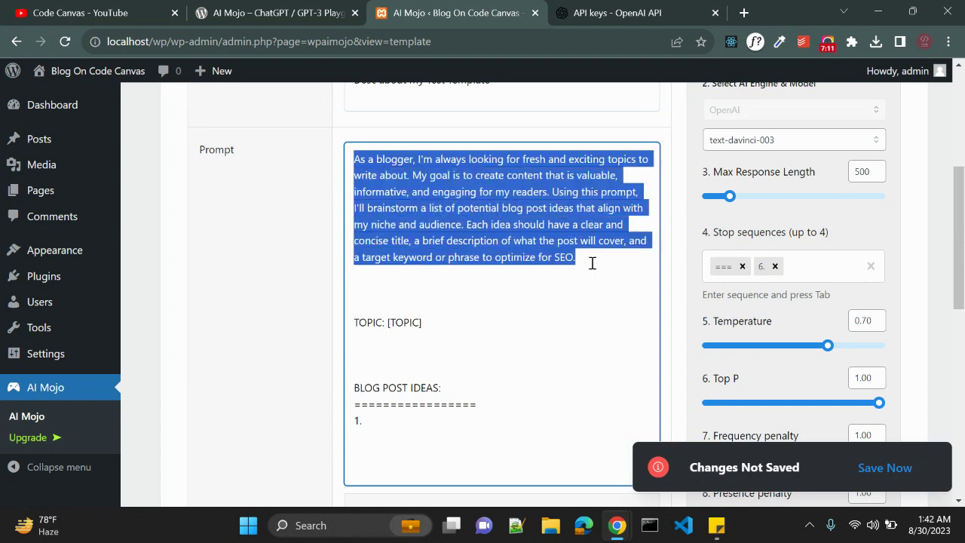
scroll(462, 269, "down", 1)
scroll(431, 306, "down", 1)
left_click(424, 302)
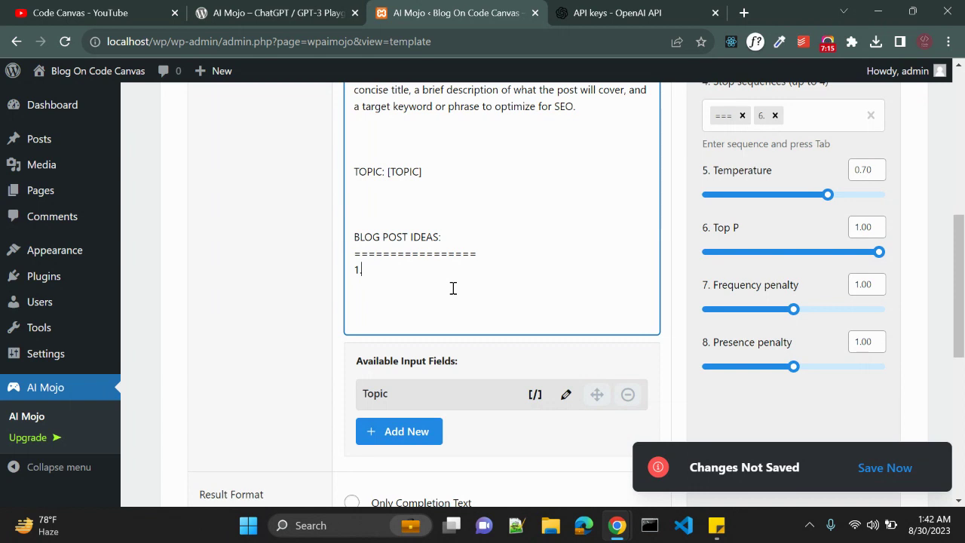
scroll(493, 308, "up", 6)
scroll(830, 325, "down", 2)
left_click(858, 460)
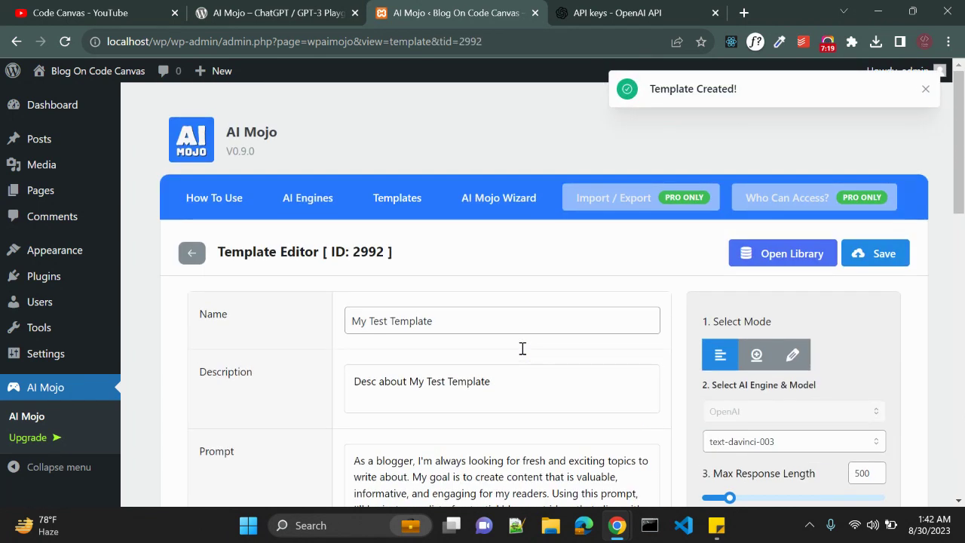
Step: Look over the saved templates list showing My Test Template
left_click(414, 208)
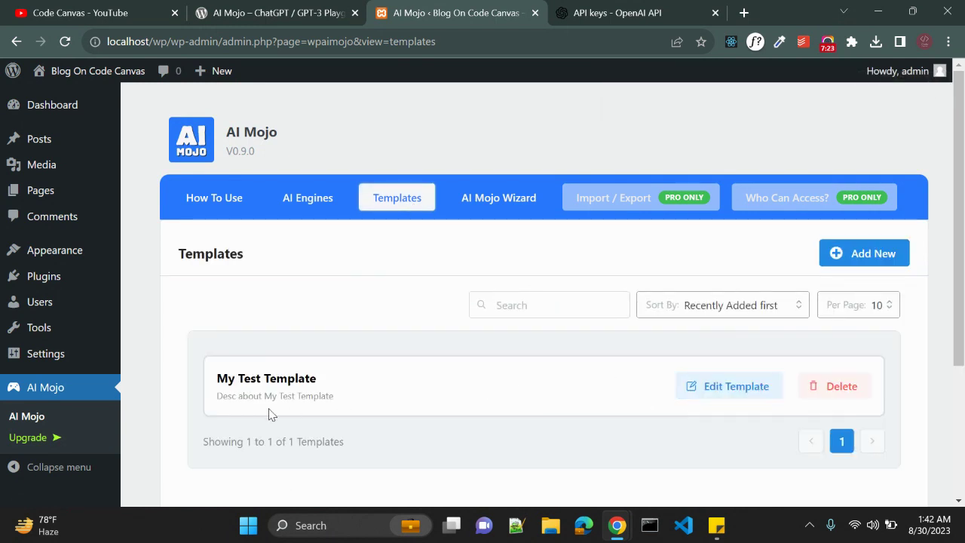
triple_click(271, 381)
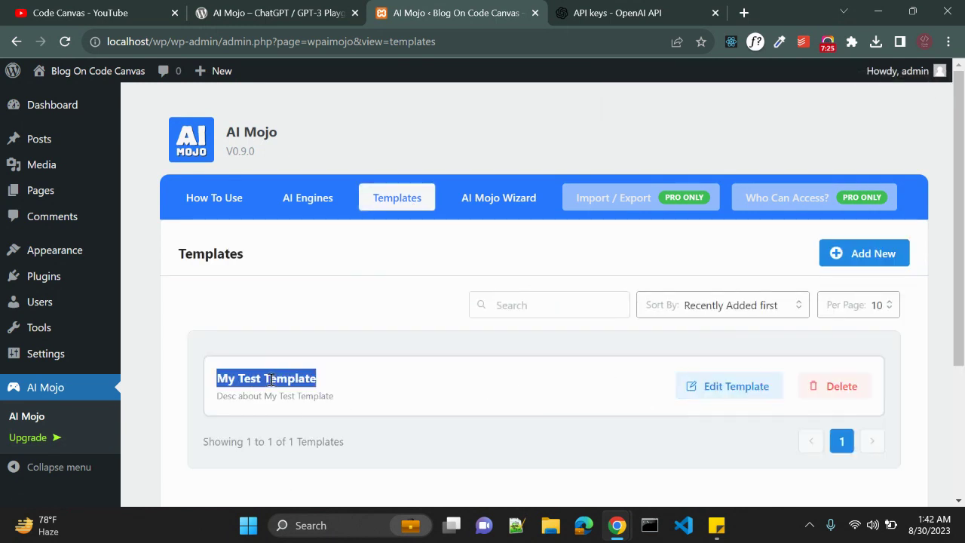
left_click(376, 278)
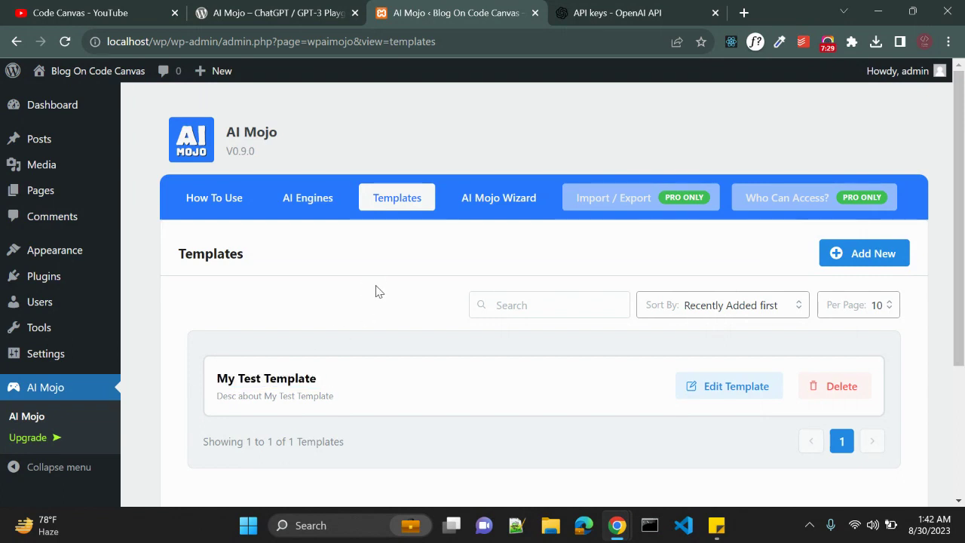
Step: Open All Posts in a new tab, edit 'Hello world New!', and dismiss the autosave notice
mouse_move(67, 144)
right_click(141, 150)
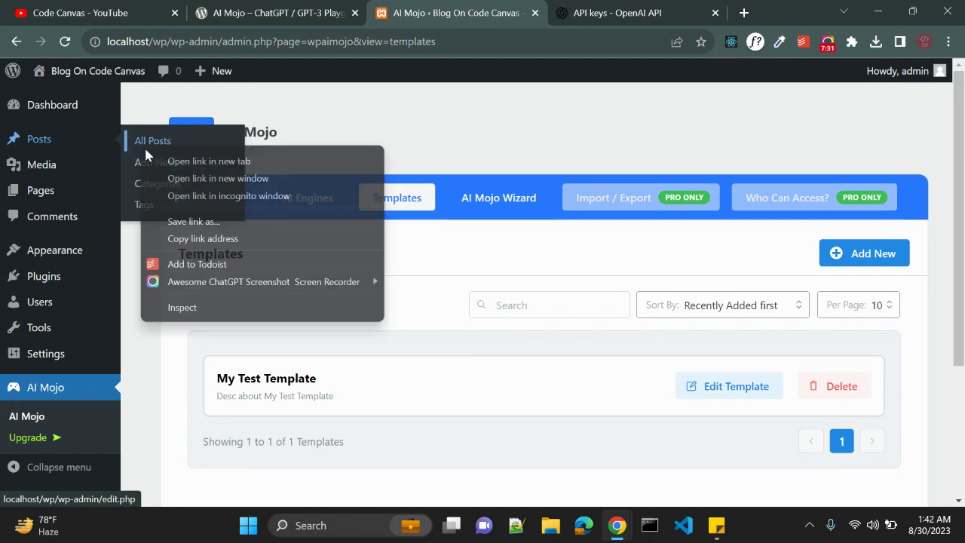
left_click(152, 155)
left_click(557, 10)
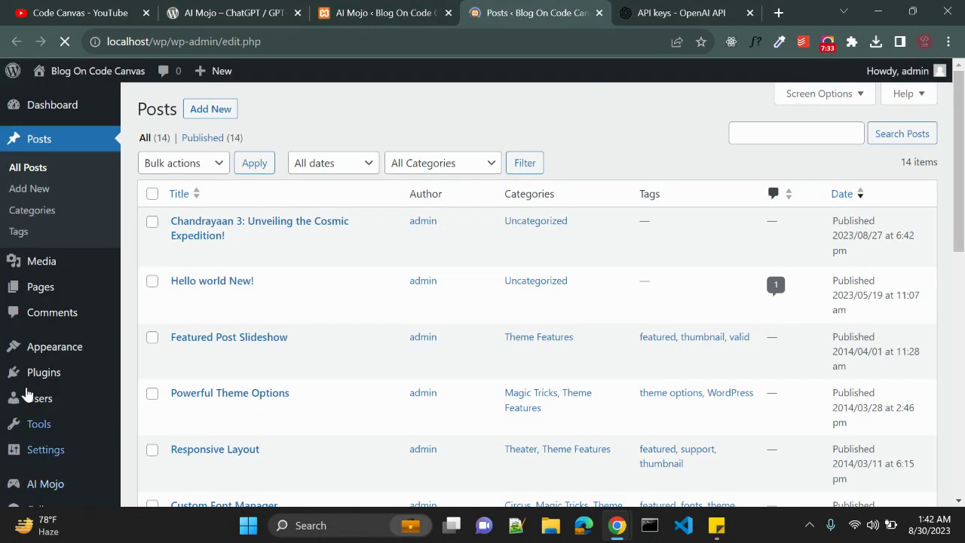
left_click(178, 299)
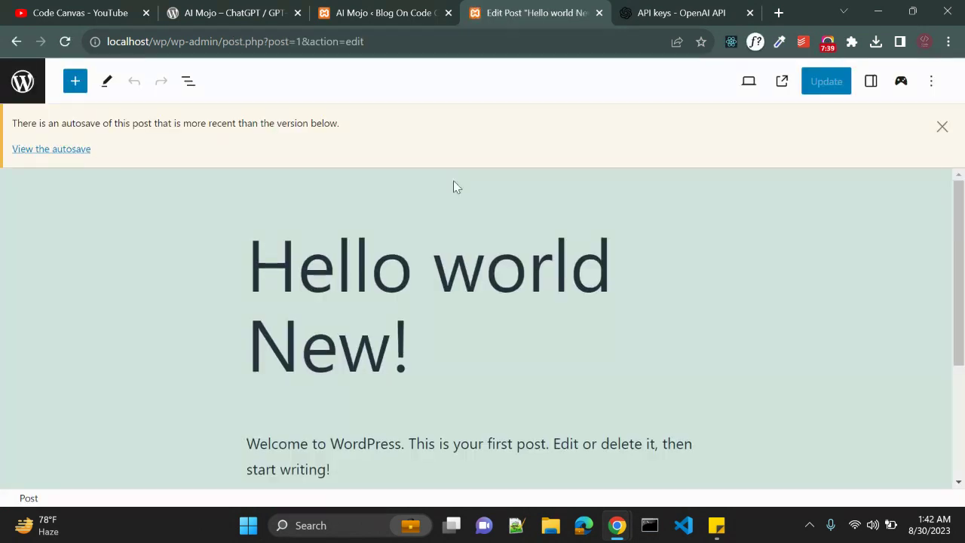
left_click(941, 127)
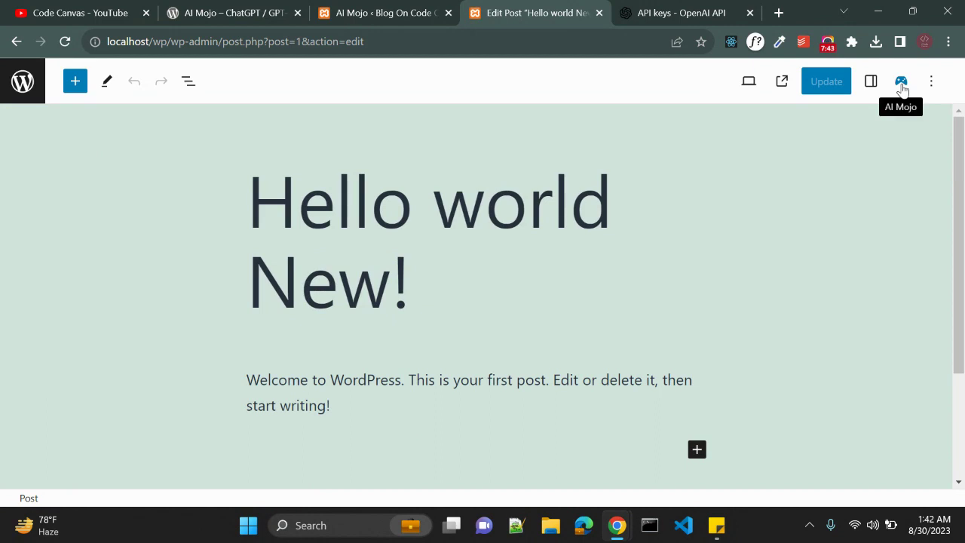
Step: Open the AI Mojo sidebar's Templates tab and select My Test Template from the dropdown
left_click(901, 83)
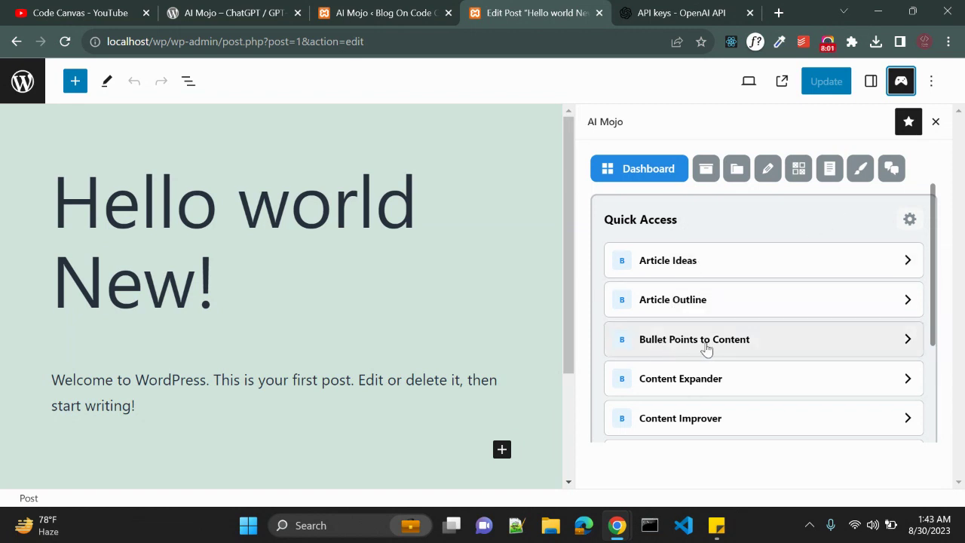
scroll(704, 347, "down", 2)
scroll(707, 347, "up", 3)
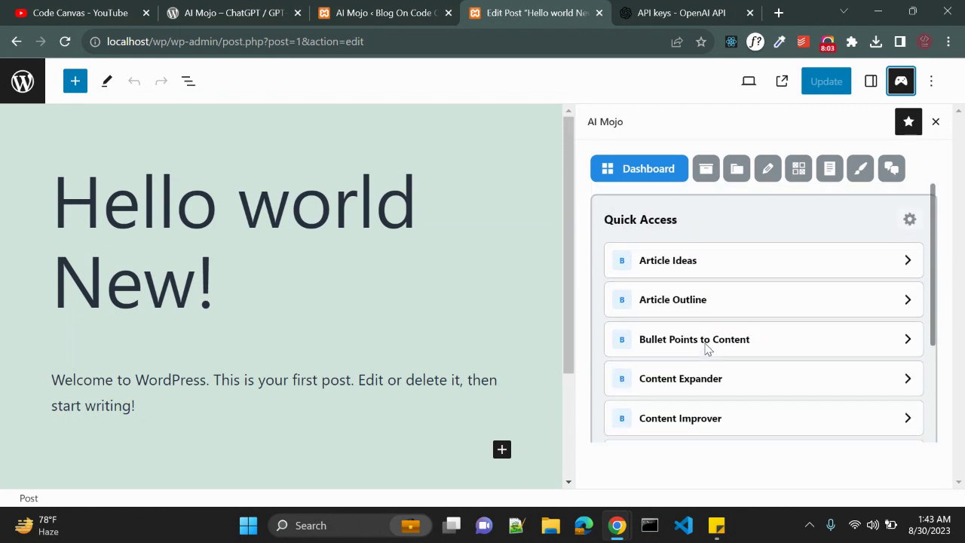
left_click(704, 179)
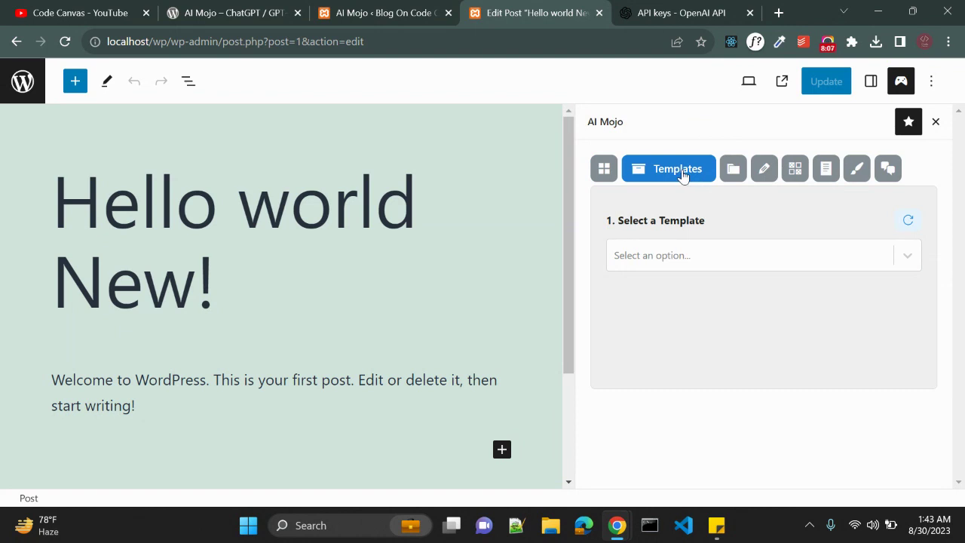
left_click(907, 262)
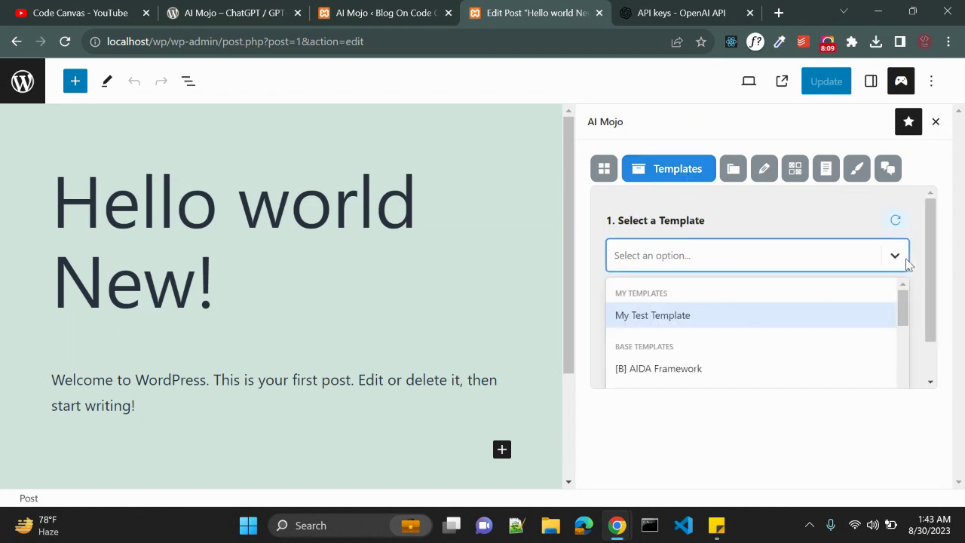
scroll(715, 340, "down", 4)
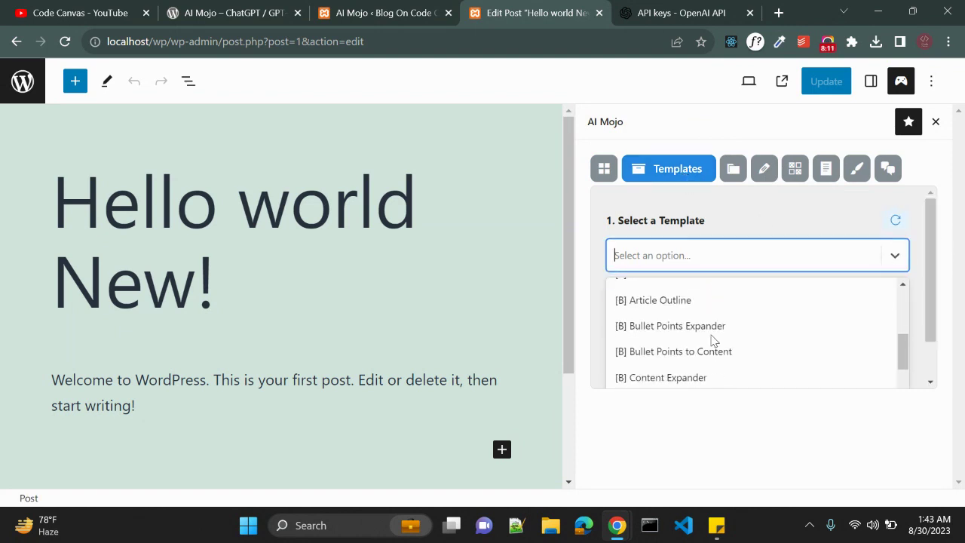
scroll(714, 339, "up", 5)
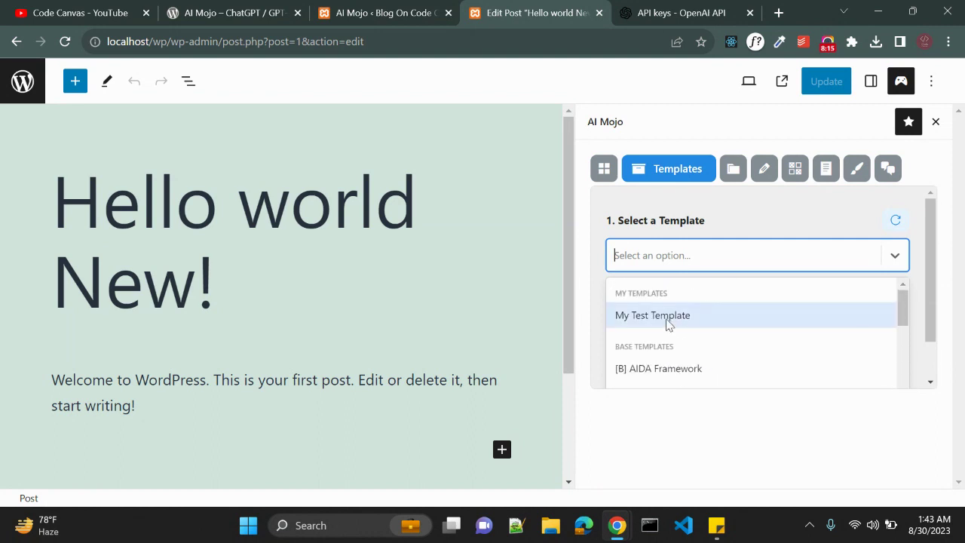
left_click(653, 316)
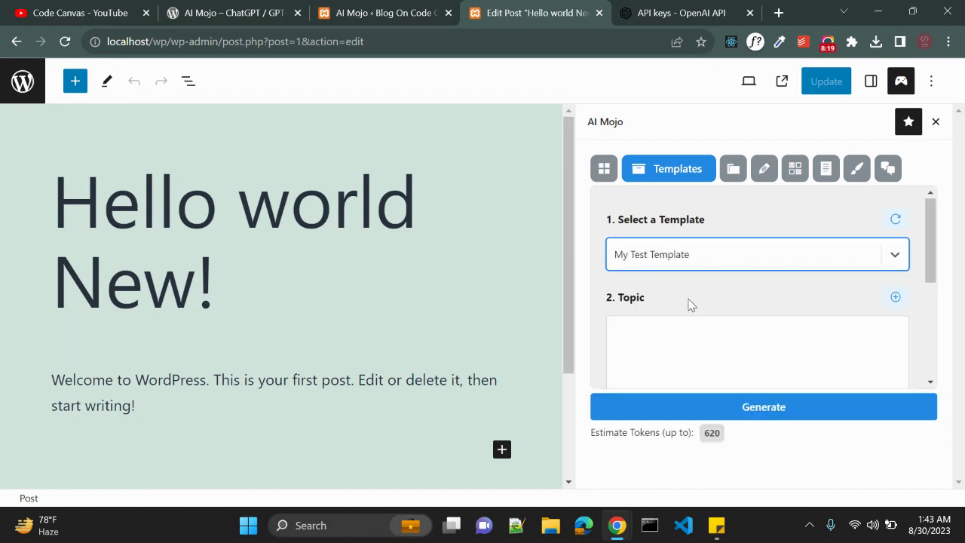
Step: Fill the Topic with the example 'How to become more productive' and run Generate
scroll(689, 302, "down", 1)
left_click(689, 299)
scroll(614, 242, "up", 1)
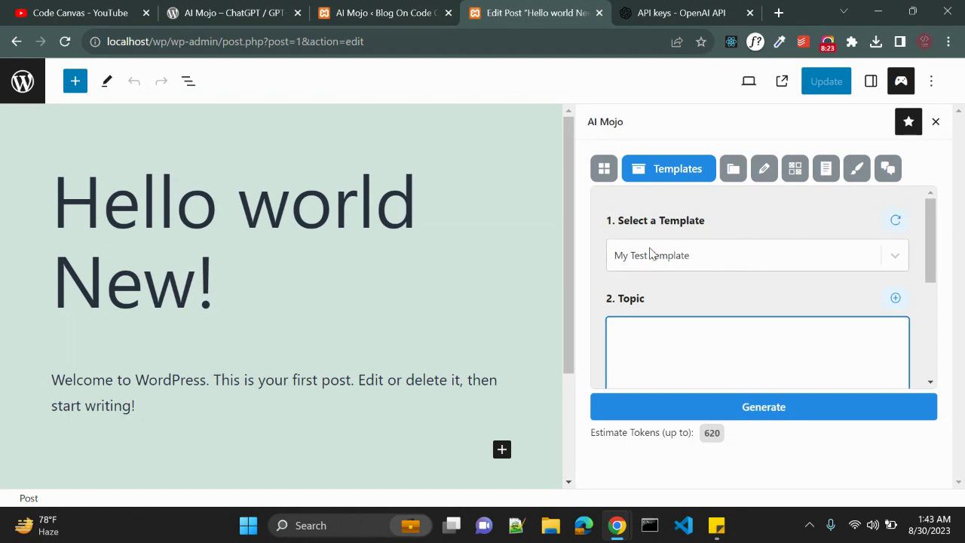
scroll(683, 301, "down", 1)
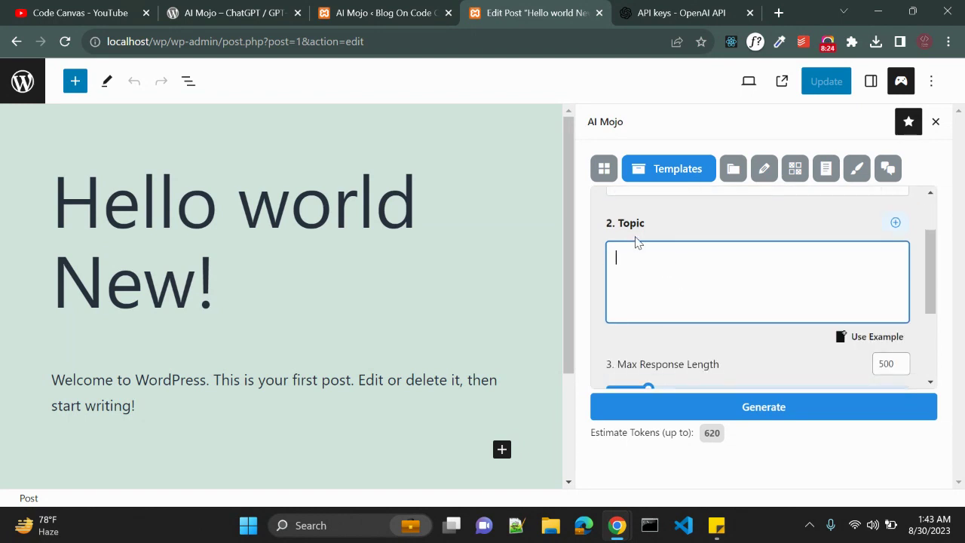
left_click(868, 336)
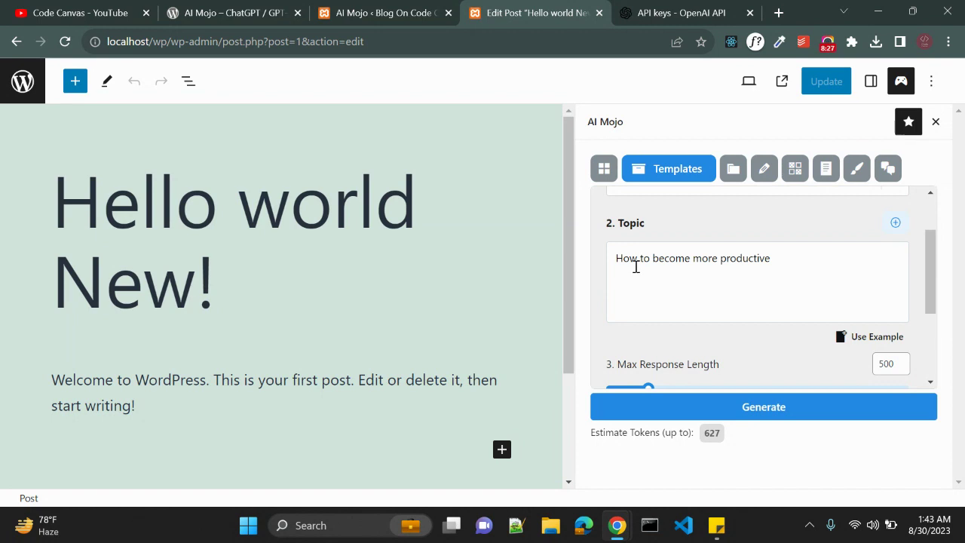
left_click(787, 272)
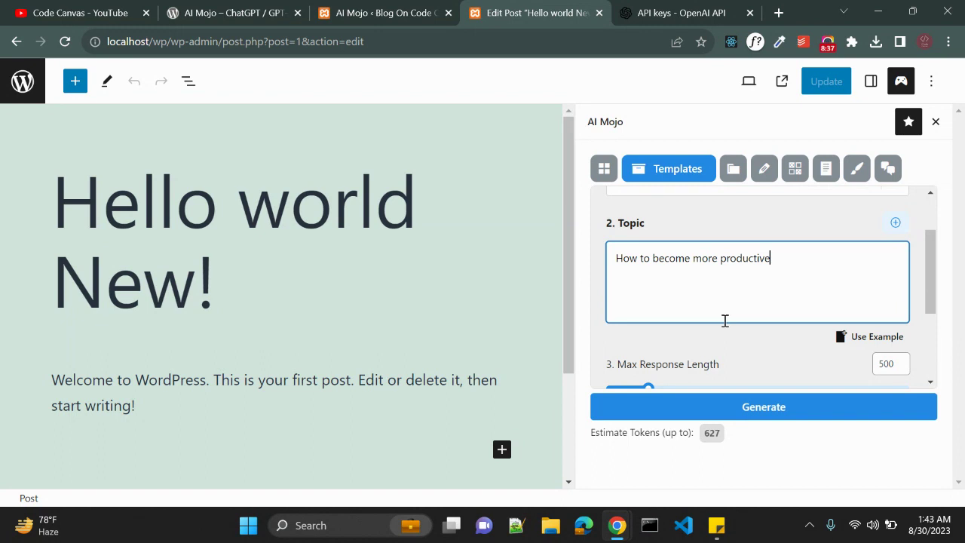
scroll(725, 320, "down", 2)
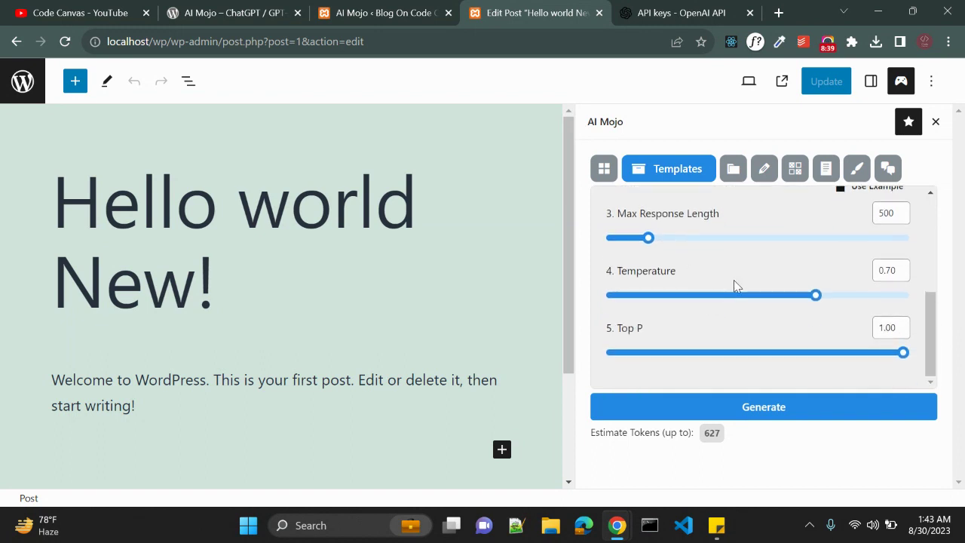
scroll(818, 326, "up", 3)
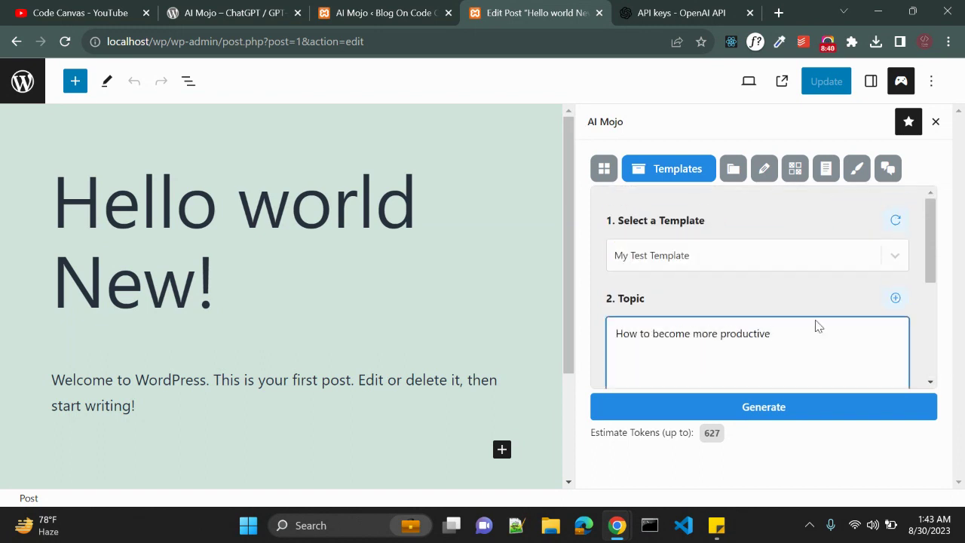
left_click(763, 413)
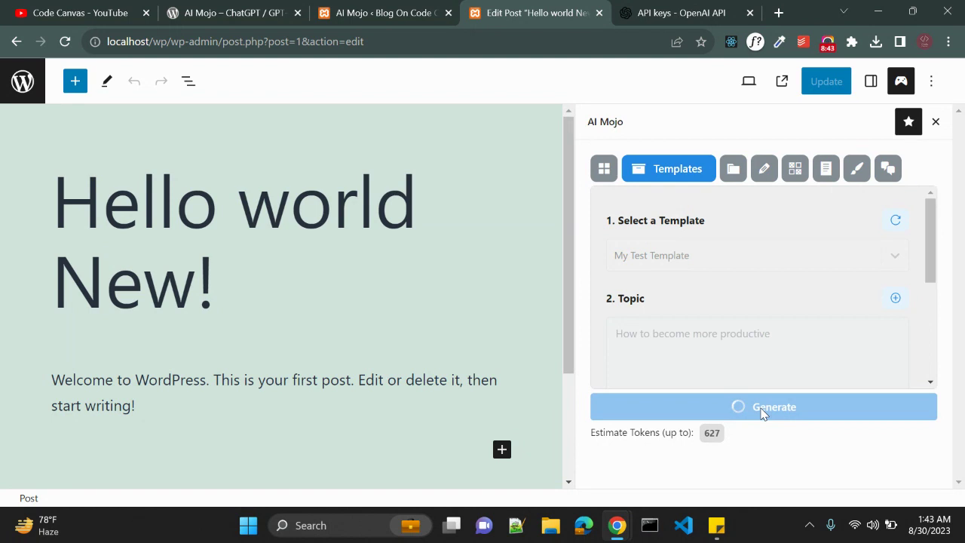
Step: Copy result #1 over the welcome paragraph, update the post, and view it live
scroll(732, 309, "down", 3)
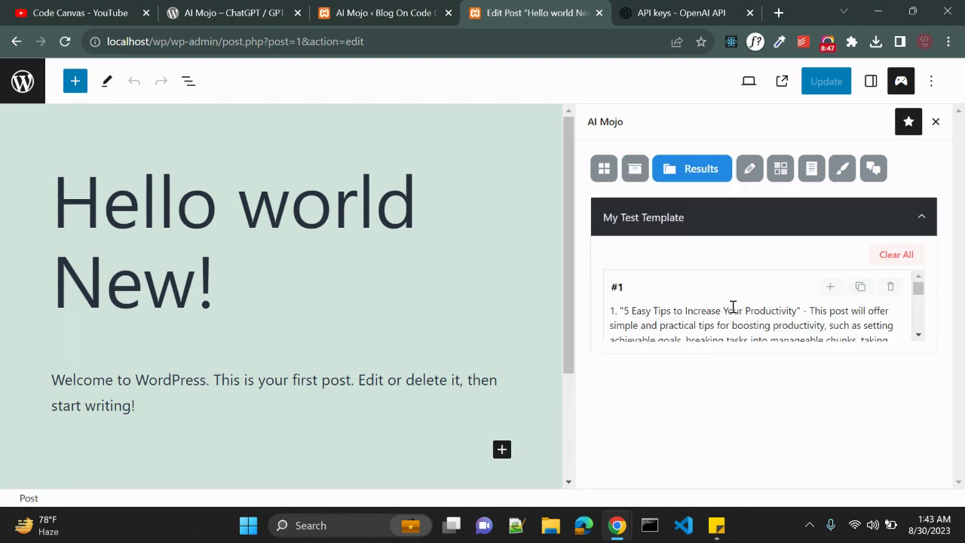
scroll(732, 307, "down", 2)
scroll(732, 307, "up", 2)
scroll(630, 305, "down", 10)
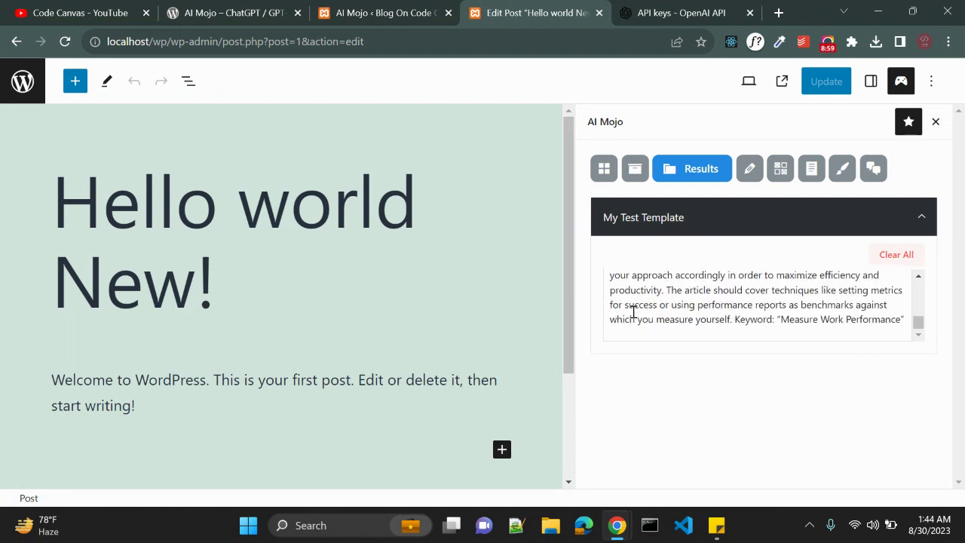
scroll(648, 319, "up", 10)
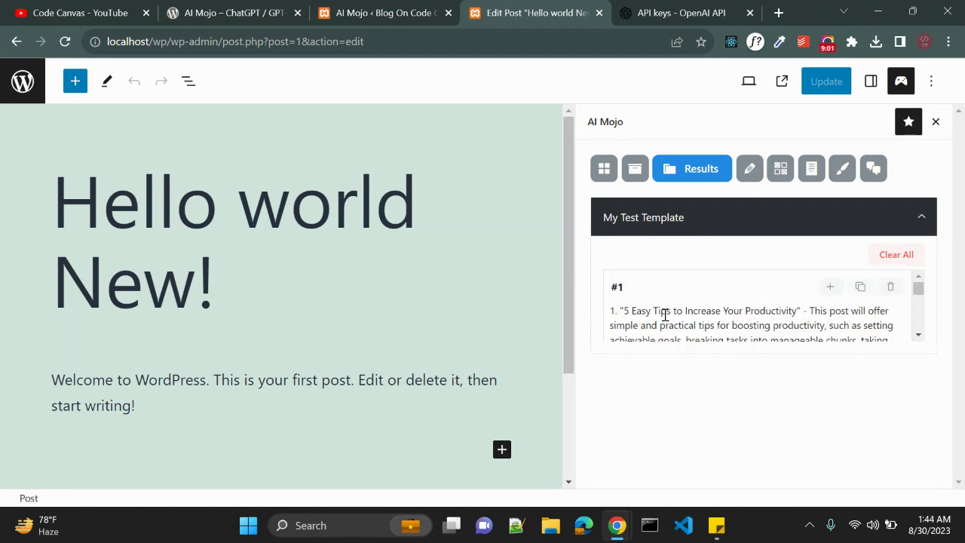
left_click(860, 287)
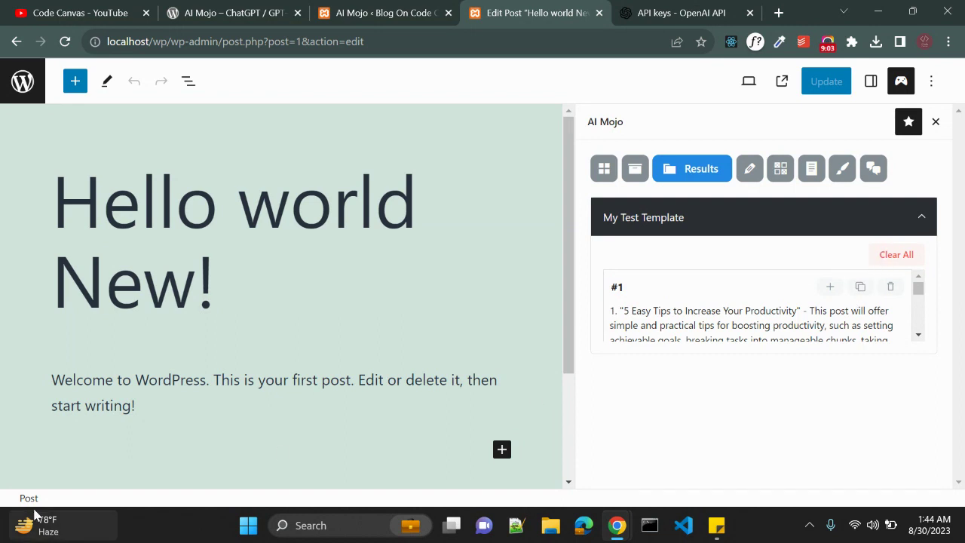
left_click_drag(164, 403, 58, 383)
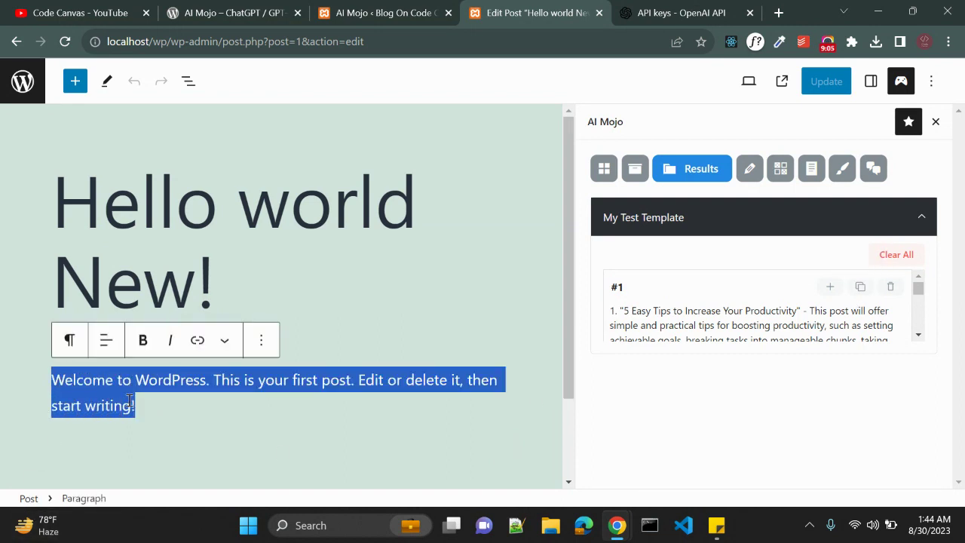
key("ctrl+v")
scroll(185, 408, "up", 5)
left_click(831, 84)
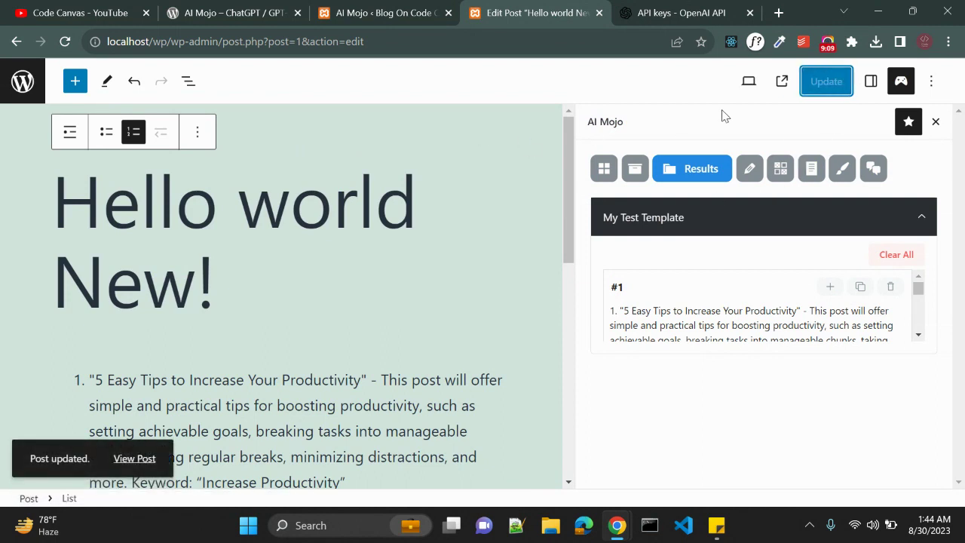
left_click(782, 81)
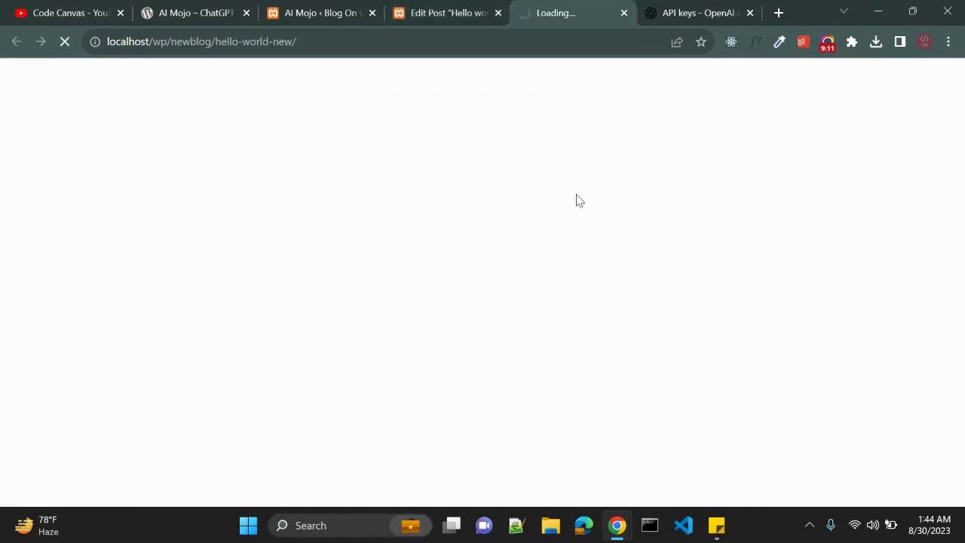
Step: Read through the three productivity ideas on the live post, then return to the Edit Post tab
scroll(524, 244, "down", 3)
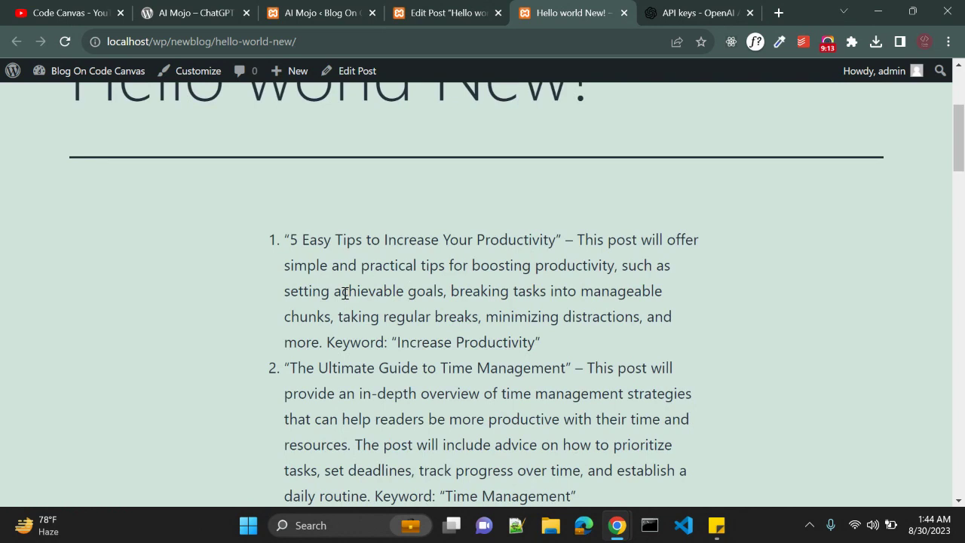
left_click_drag(285, 242, 434, 292)
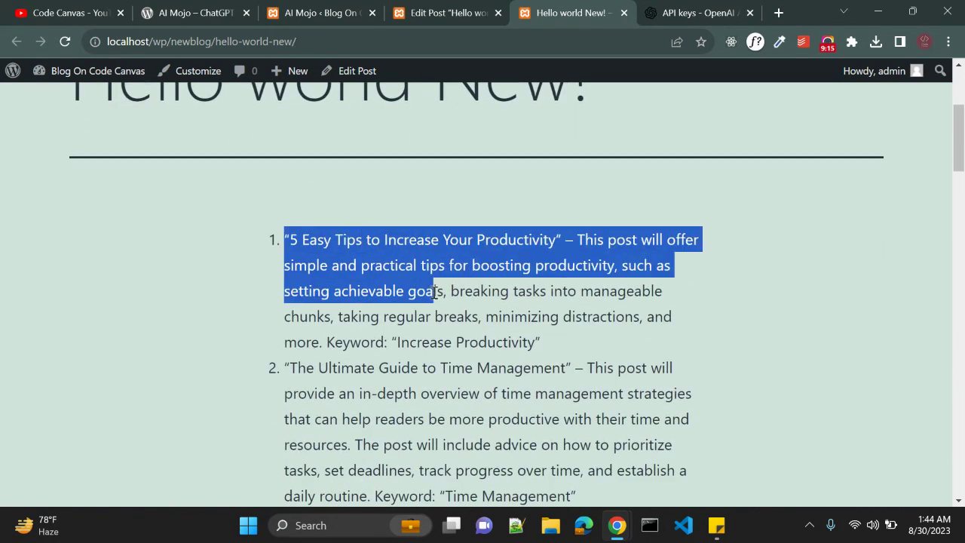
left_click(434, 292)
scroll(427, 306, "down", 2)
left_click_drag(285, 219, 338, 295)
left_click(337, 298)
scroll(335, 300, "down", 3)
scroll(337, 301, "down", 3)
scroll(337, 303, "up", 3)
left_click(337, 303)
scroll(337, 303, "up", 4)
scroll(339, 303, "down", 5)
scroll(380, 328, "up", 4)
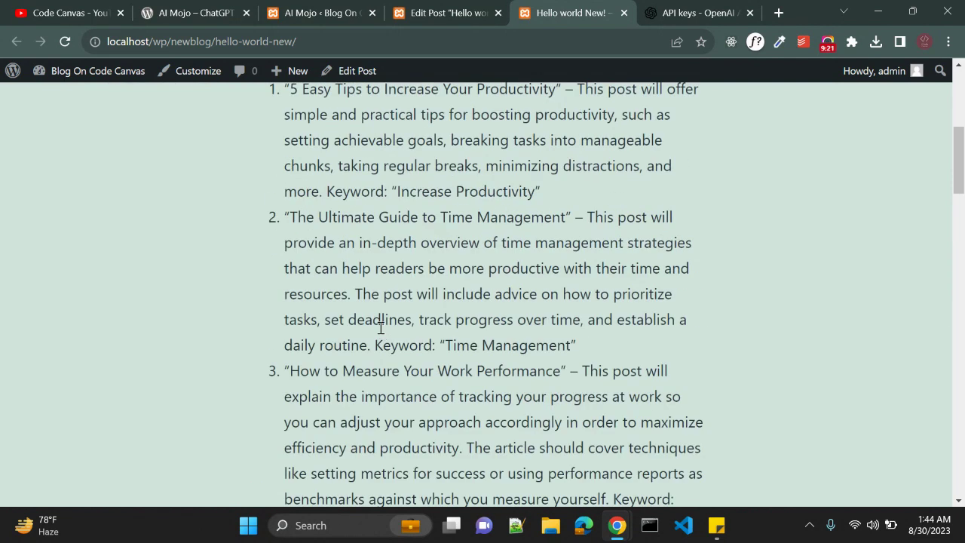
scroll(380, 327, "up", 1)
scroll(362, 234, "down", 3)
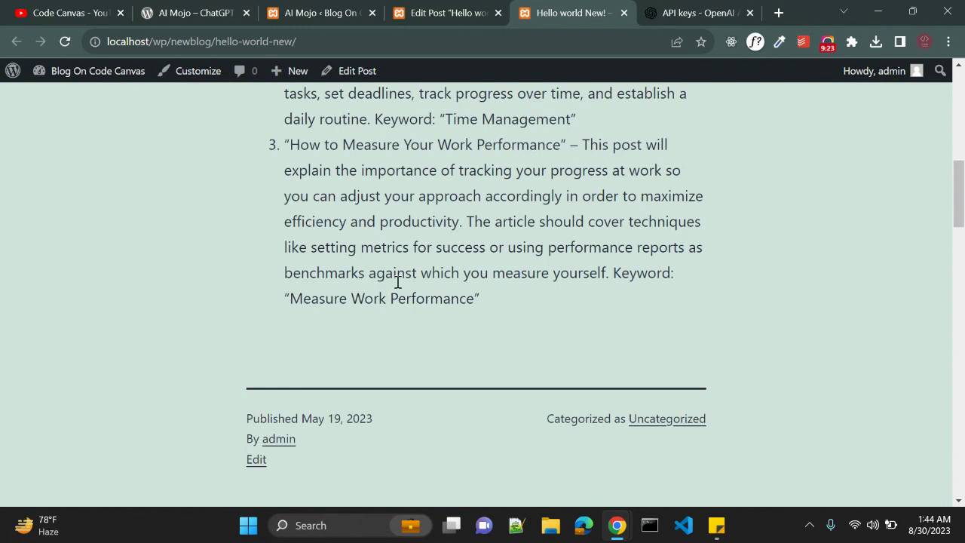
left_click(475, 9)
scroll(668, 307, "down", 1)
scroll(668, 306, "down", 4)
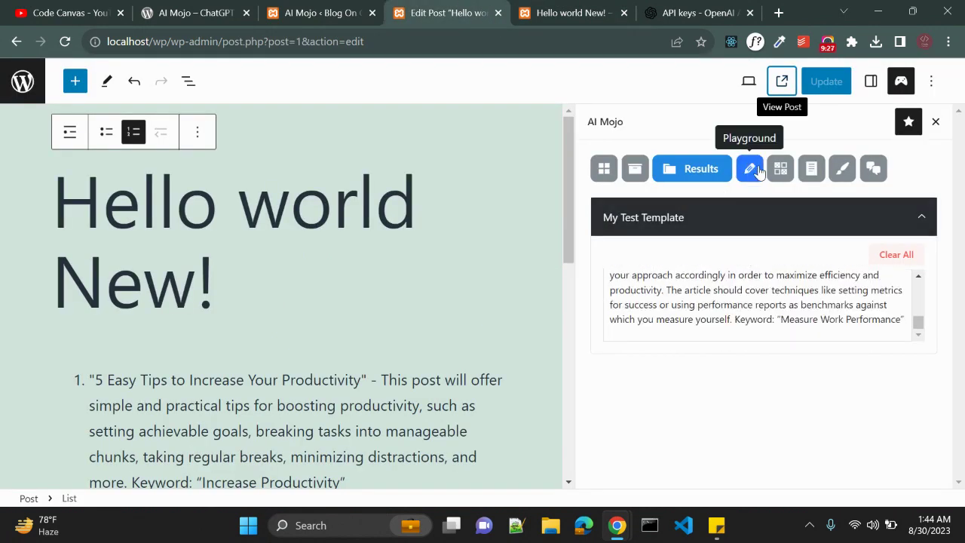
left_click(633, 172)
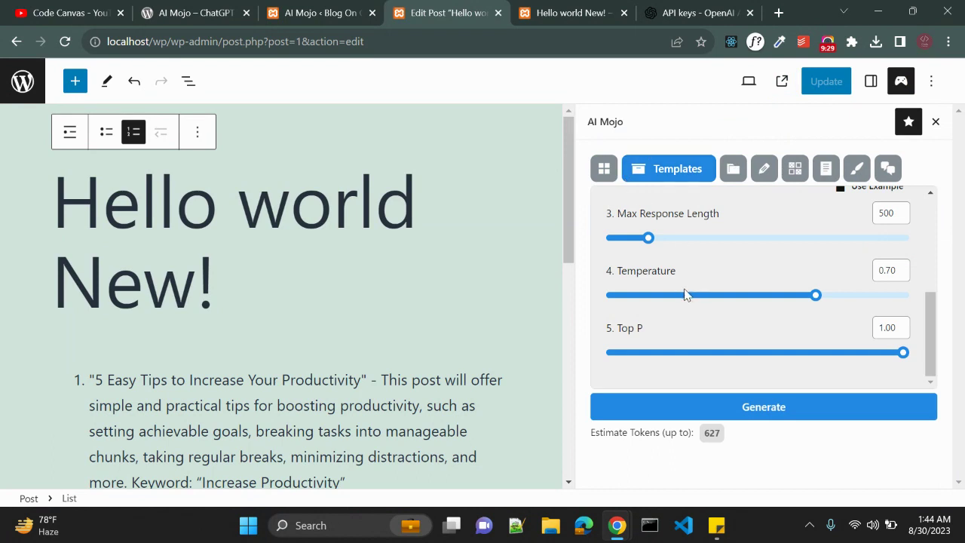
scroll(801, 318, "up", 1)
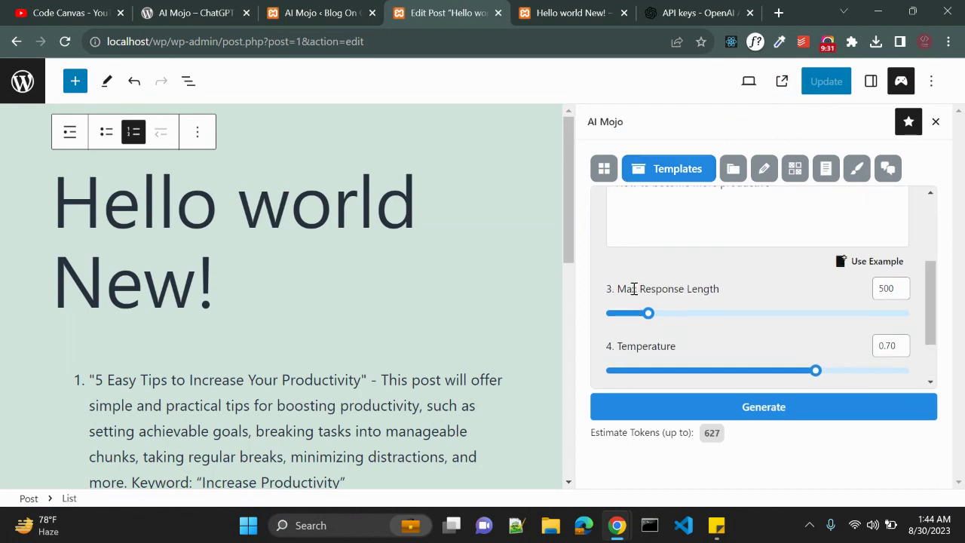
double_click(882, 288)
scroll(759, 282, "up", 2)
scroll(731, 270, "down", 1)
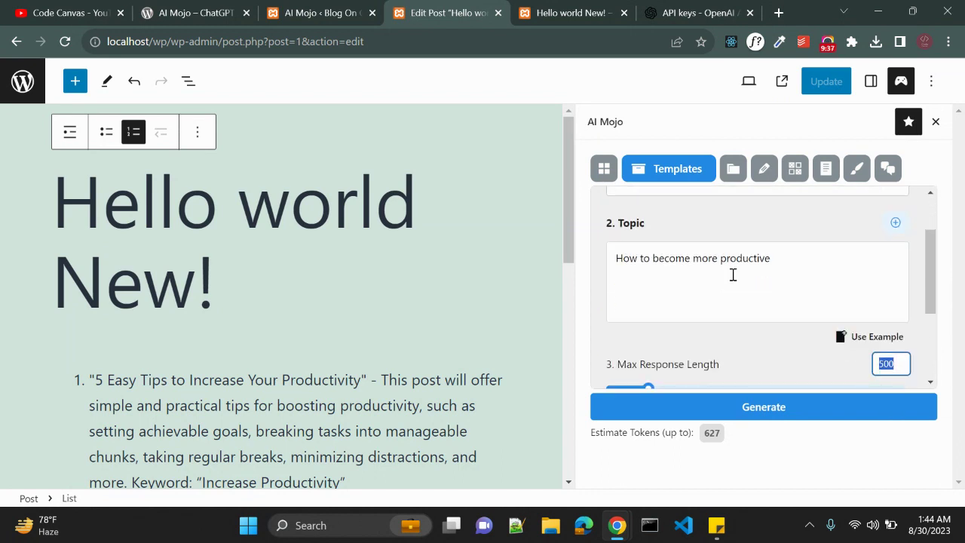
scroll(733, 275, "down", 1)
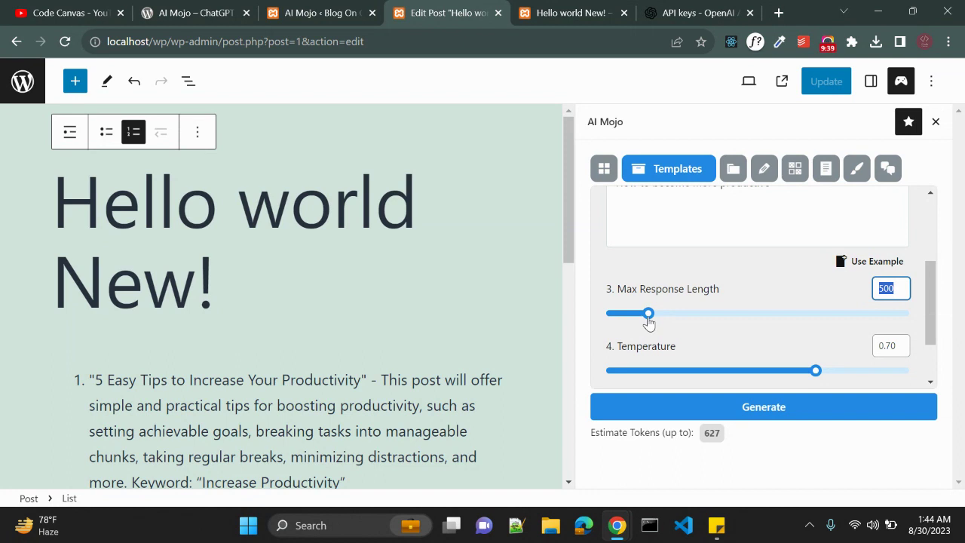
scroll(782, 299, "down", 1)
scroll(754, 308, "up", 3)
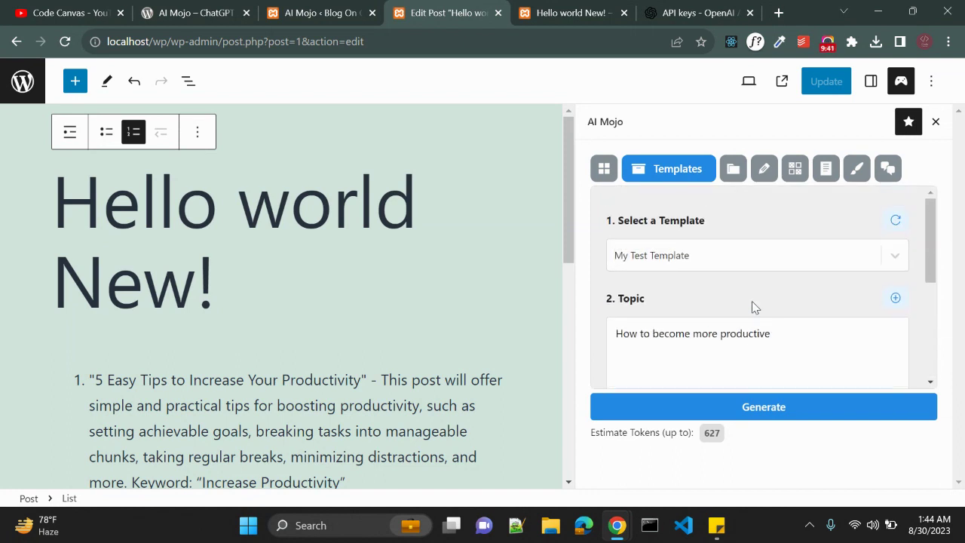
scroll(753, 305, "down", 2)
scroll(751, 301, "up", 1)
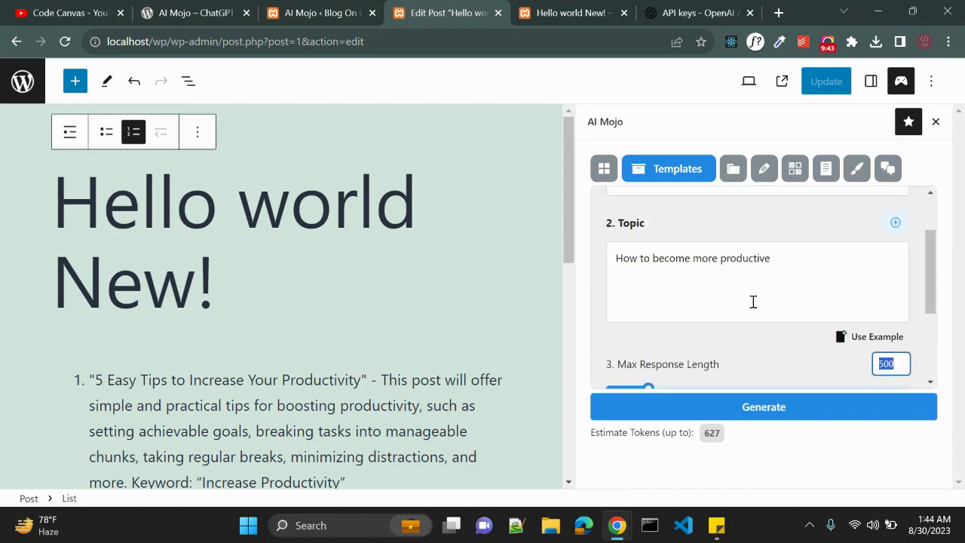
left_click_drag(616, 261, 781, 279)
left_click(795, 294)
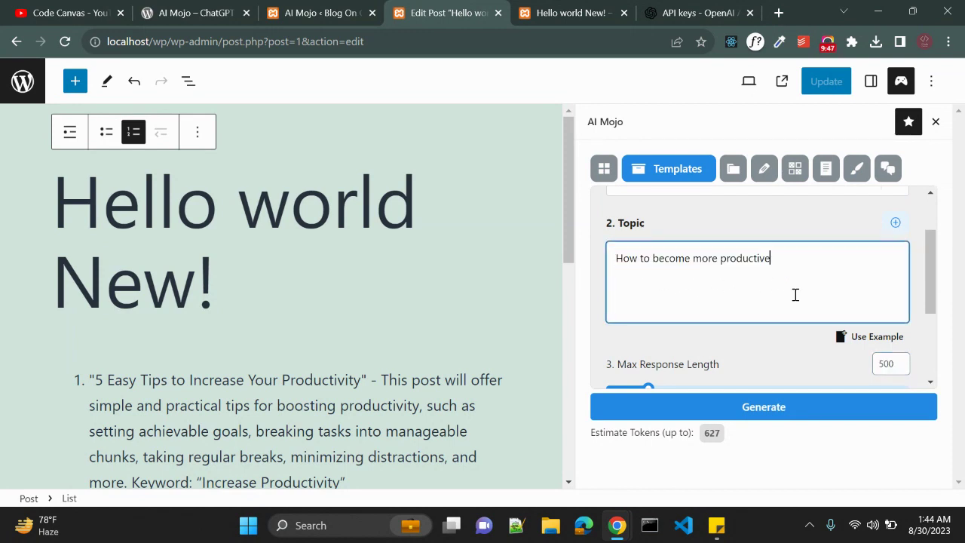
left_click(560, 11)
scroll(193, 324, "up", 10)
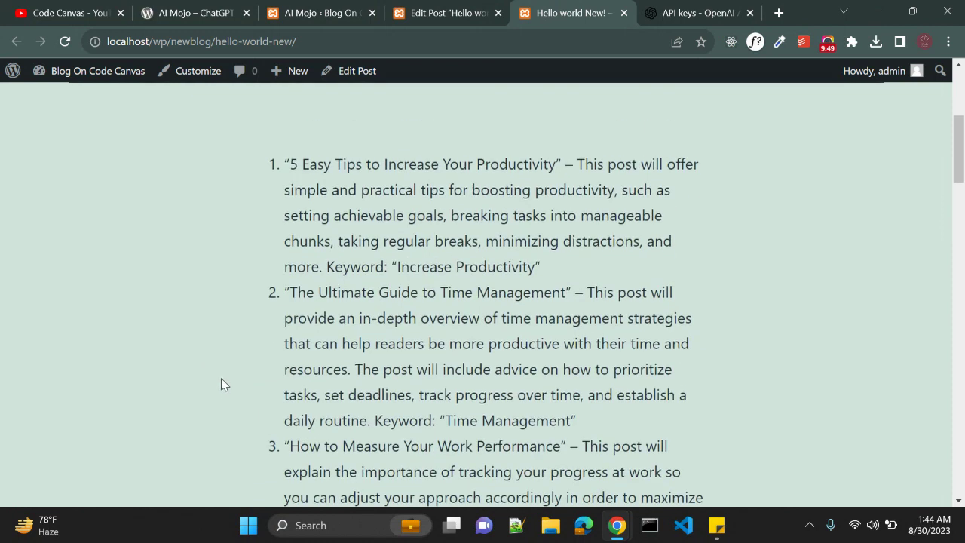
left_click(456, 13)
scroll(731, 282, "up", 3)
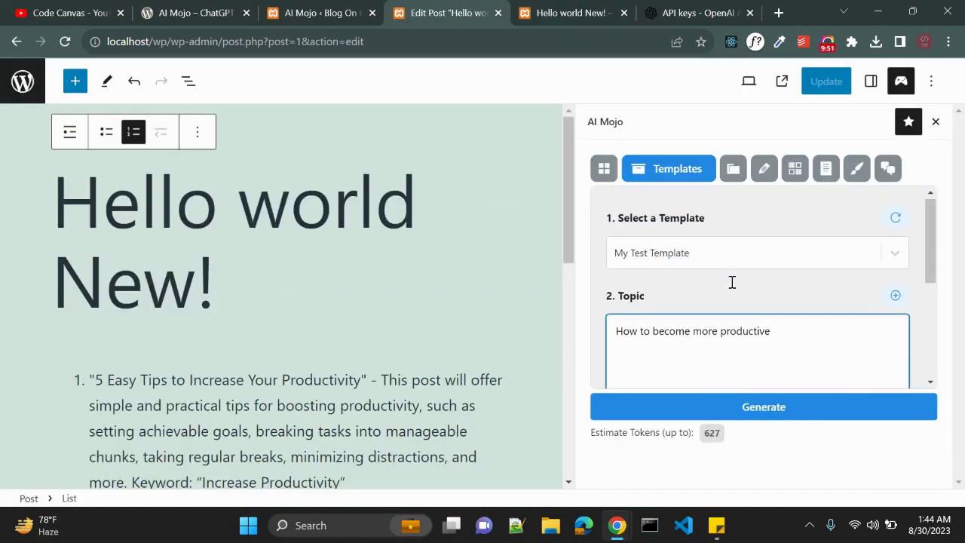
Step: Switch the AI Mojo sidebar to Playground and try its insert options and ready-made templates link
left_click(762, 178)
scroll(757, 249, "down", 3)
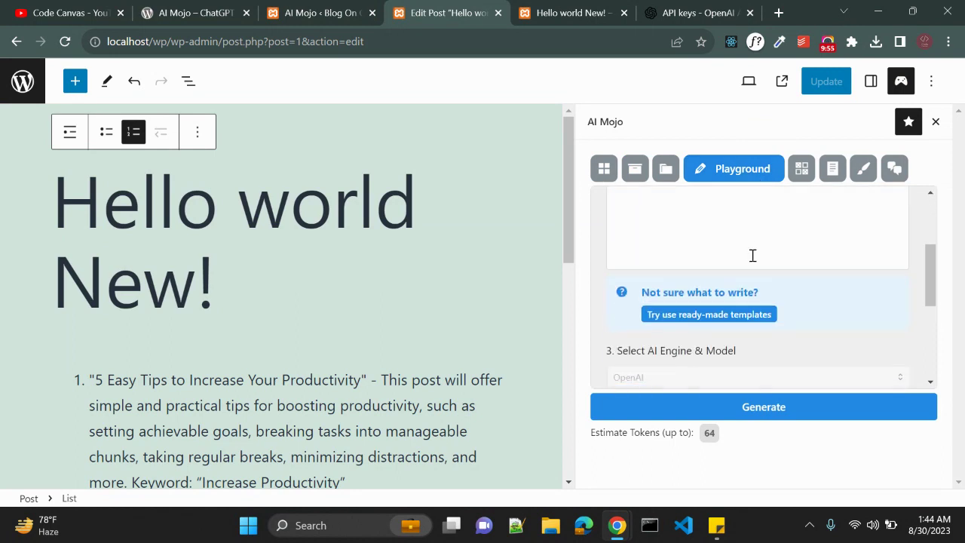
scroll(728, 313, "up", 3)
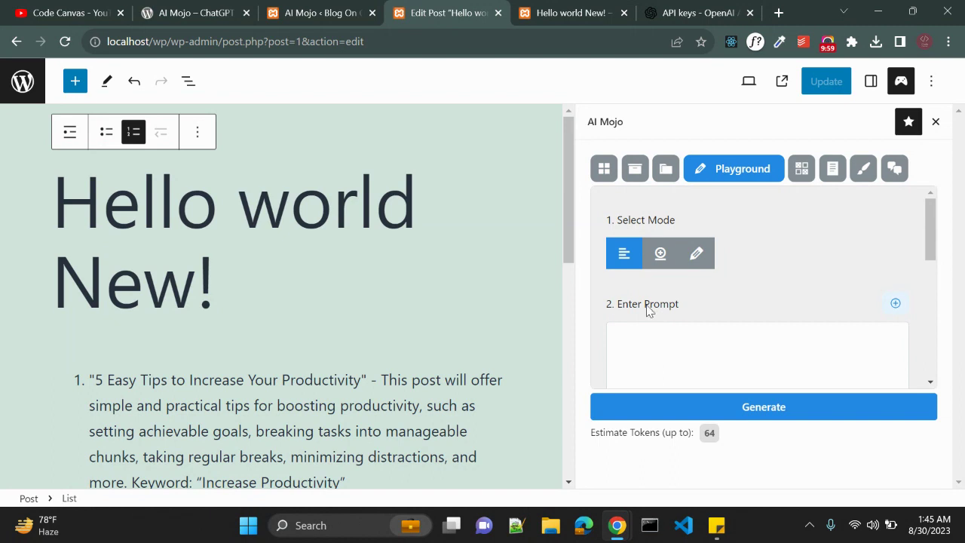
scroll(899, 252, "down", 1)
left_click(897, 233)
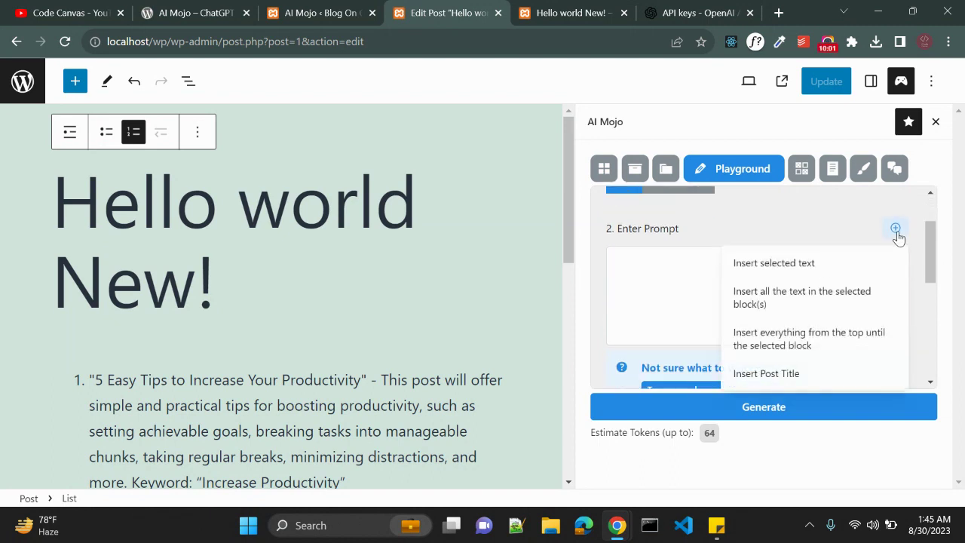
left_click(686, 294)
scroll(687, 295, "down", 2)
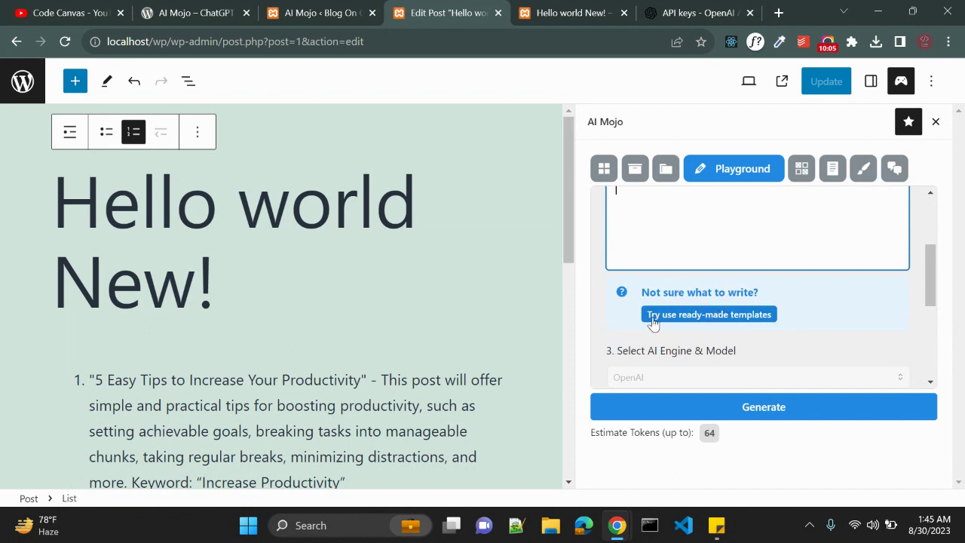
left_click(710, 318)
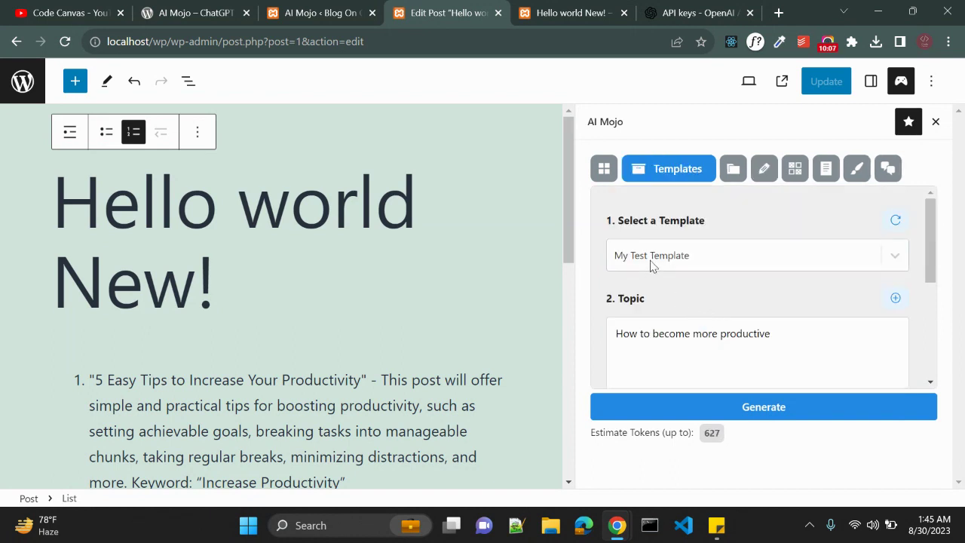
Step: Back in Playground, expand More Settings (Temperature, Top P), then go to the Wizard section
scroll(689, 272, "down", 4)
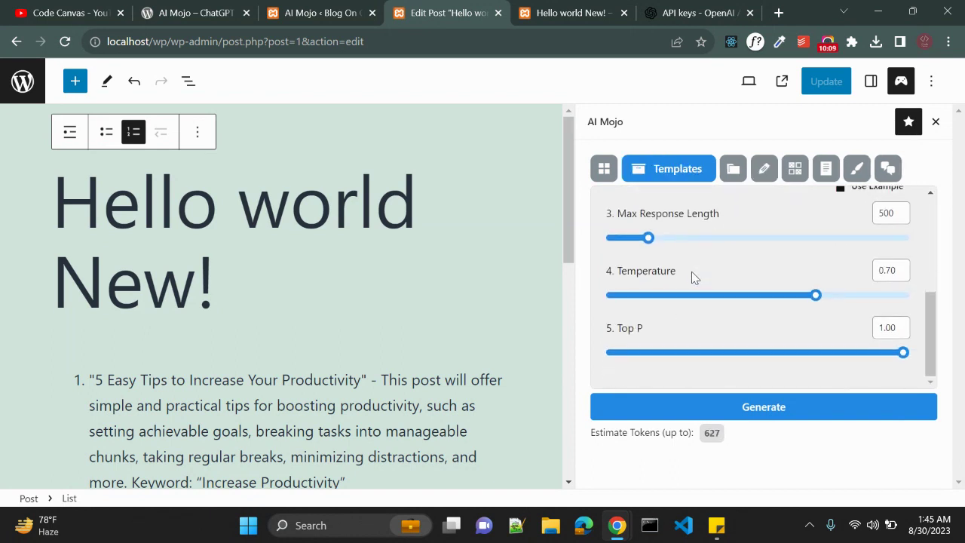
scroll(692, 276, "up", 4)
left_click(763, 169)
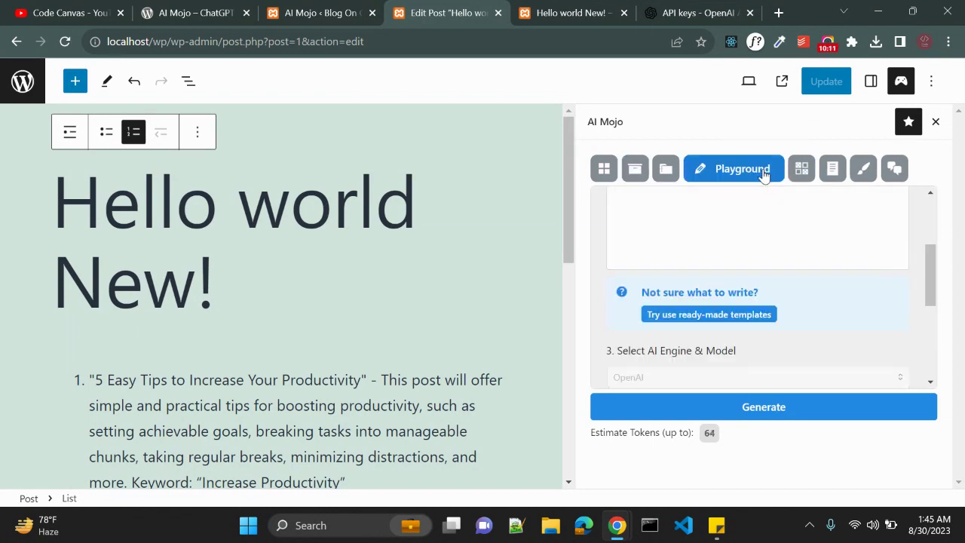
scroll(701, 280, "down", 2)
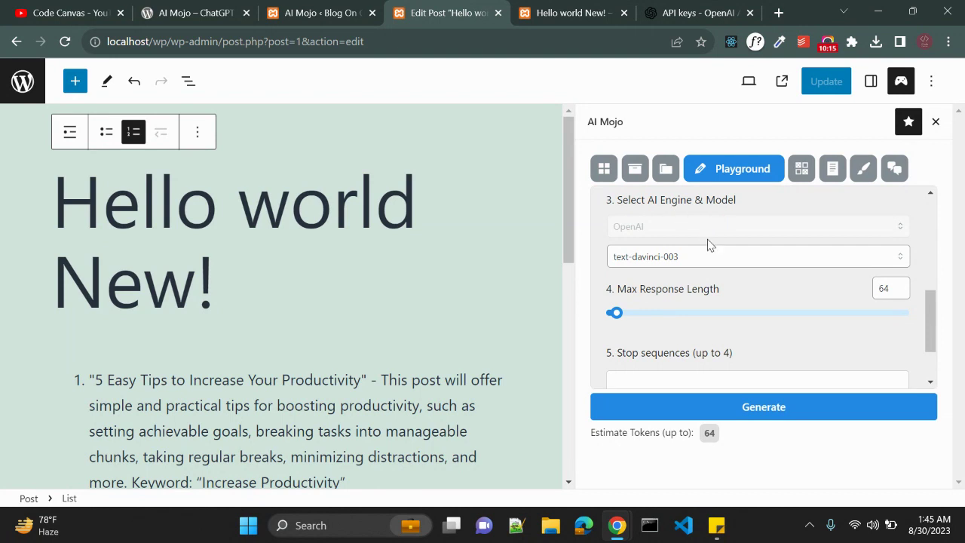
scroll(621, 319, "down", 2)
left_click(646, 367)
scroll(698, 304, "down", 3)
scroll(697, 304, "up", 5)
scroll(698, 304, "up", 3)
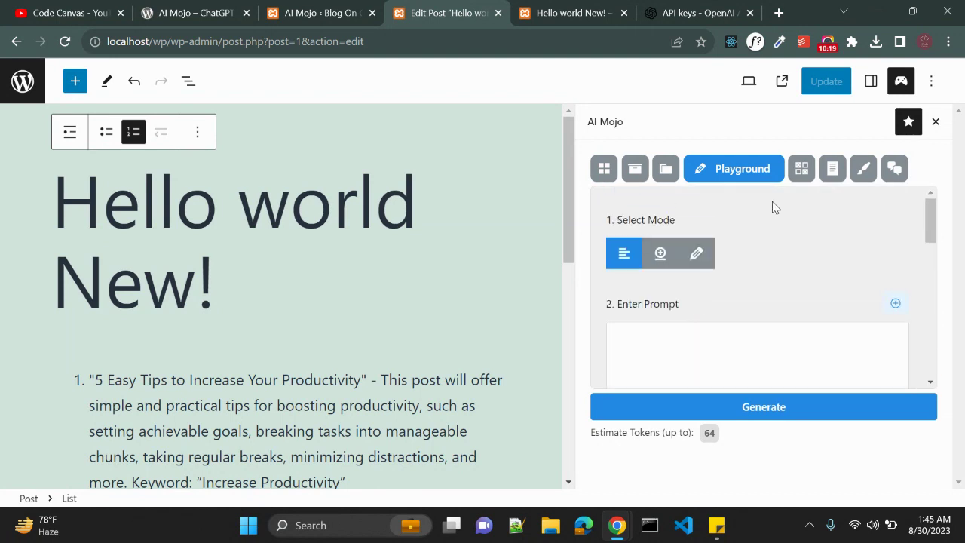
left_click(802, 168)
Step: Start a new article wizard, close its tab, and browse the Notes, DALL-E and ChatGPT tabs
left_click(683, 254)
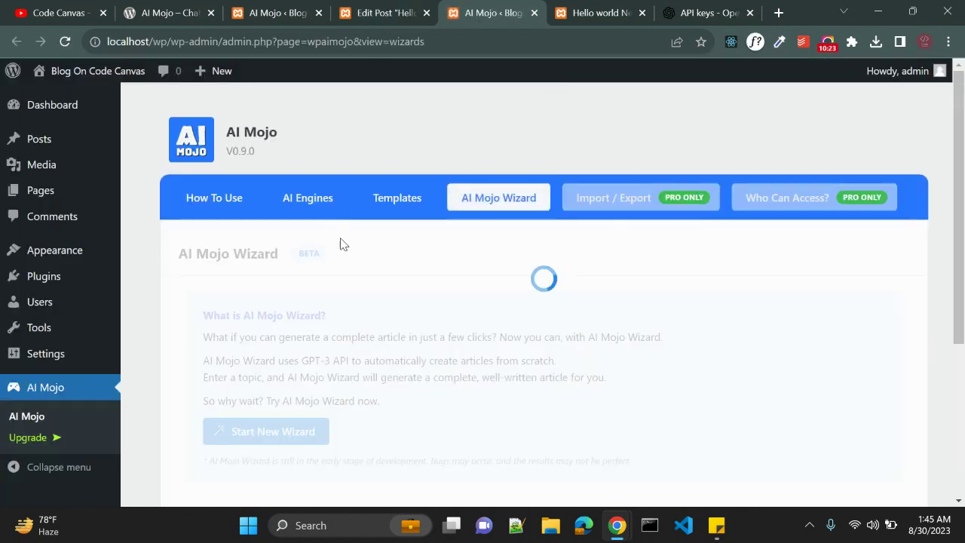
left_click(534, 12)
left_click(810, 170)
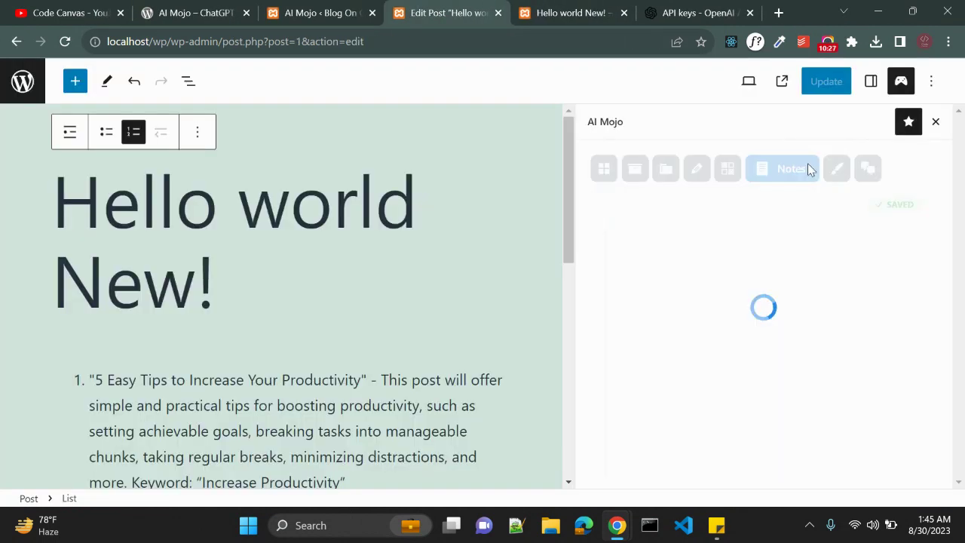
left_click(684, 276)
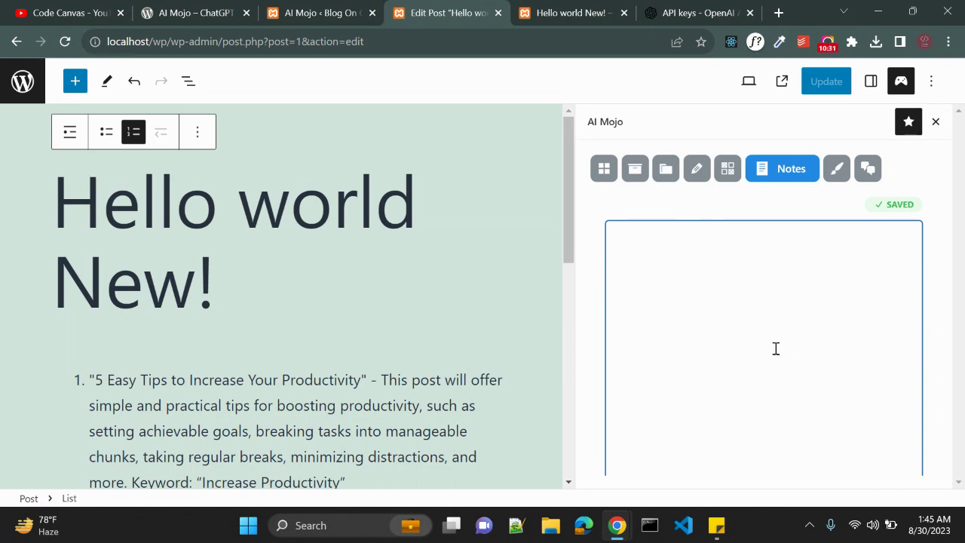
left_click(836, 169)
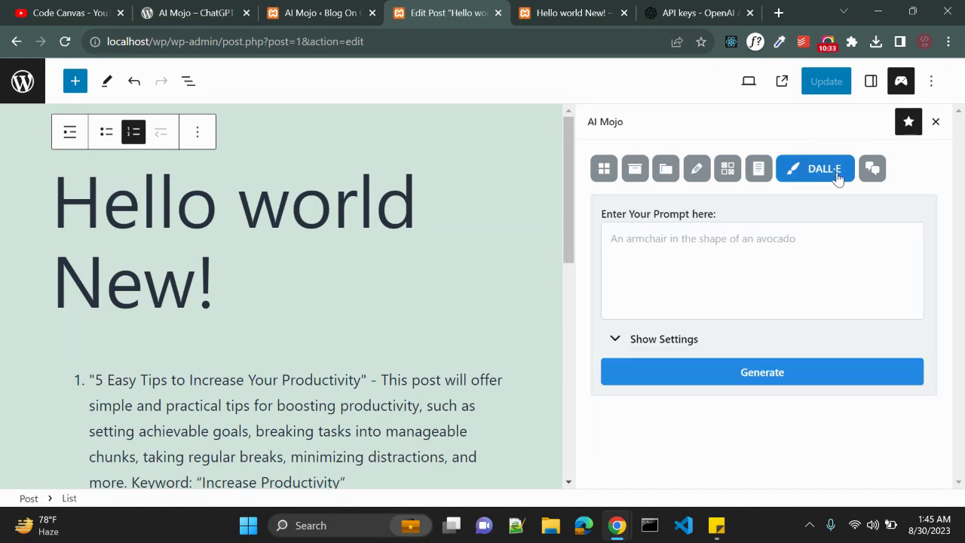
left_click(772, 258)
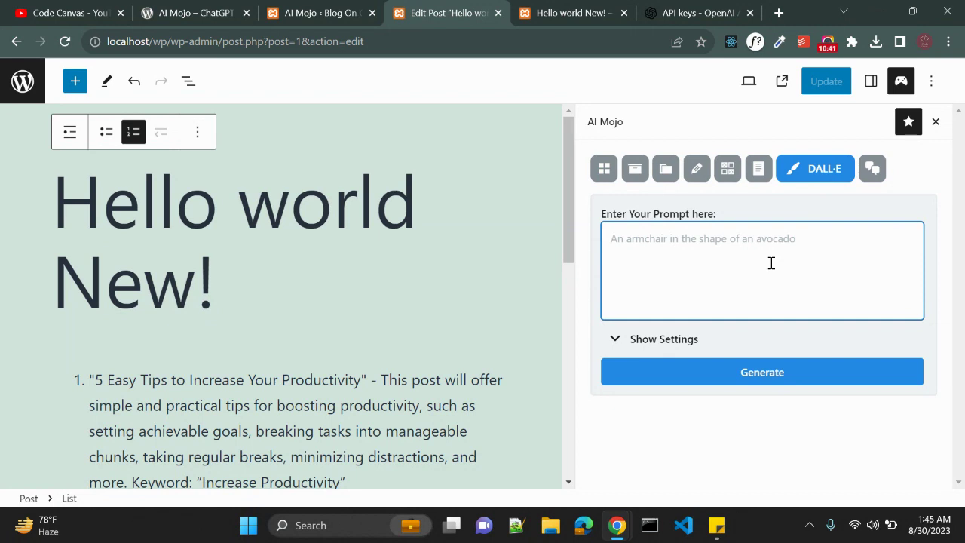
left_click(872, 171)
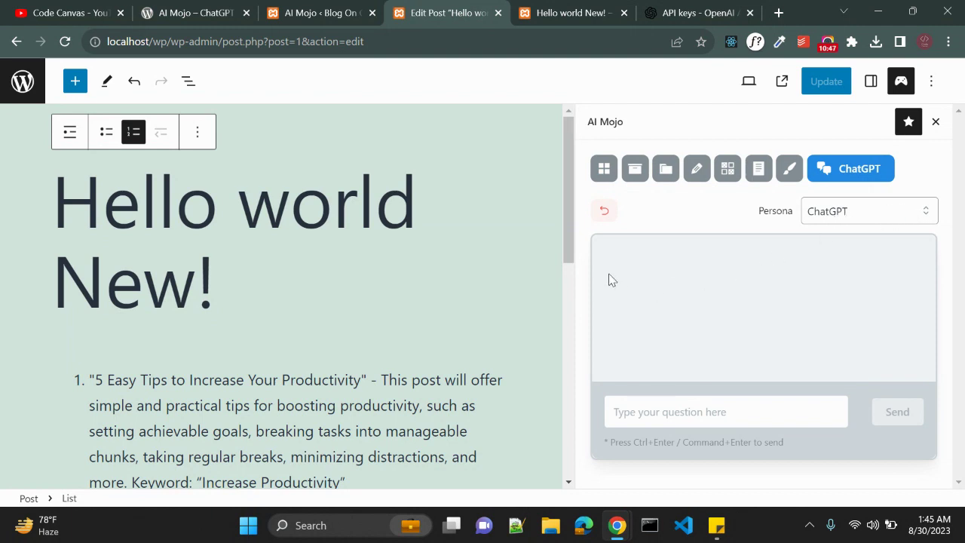
Step: Check the AI Mojo AI Engines settings in the admin tab, then return to the editor
left_click(324, 13)
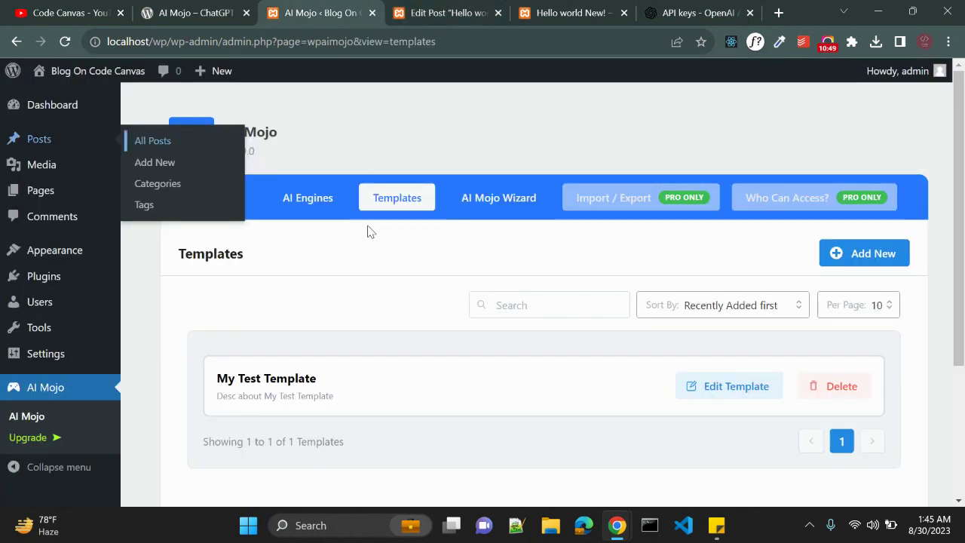
left_click(304, 202)
scroll(330, 299, "down", 3)
scroll(332, 301, "down", 15)
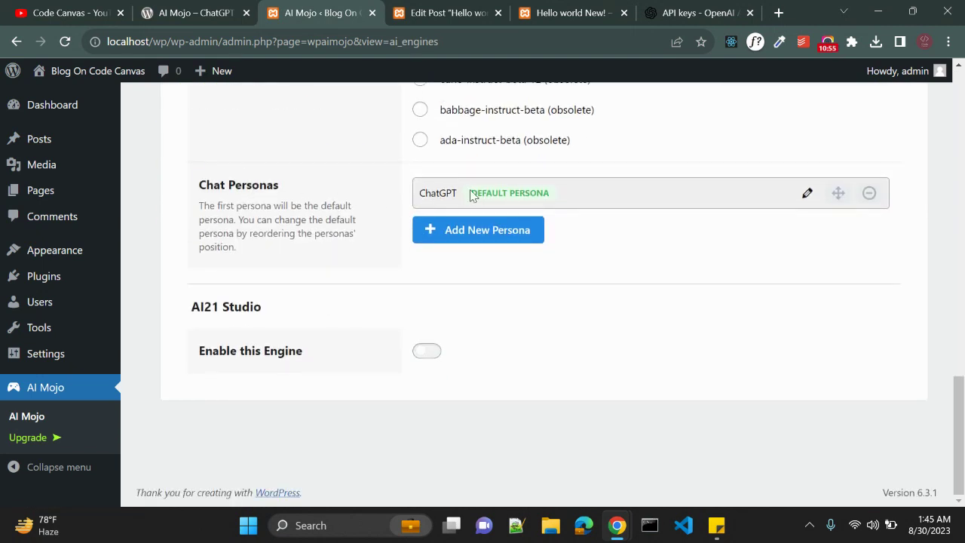
left_click(461, 7)
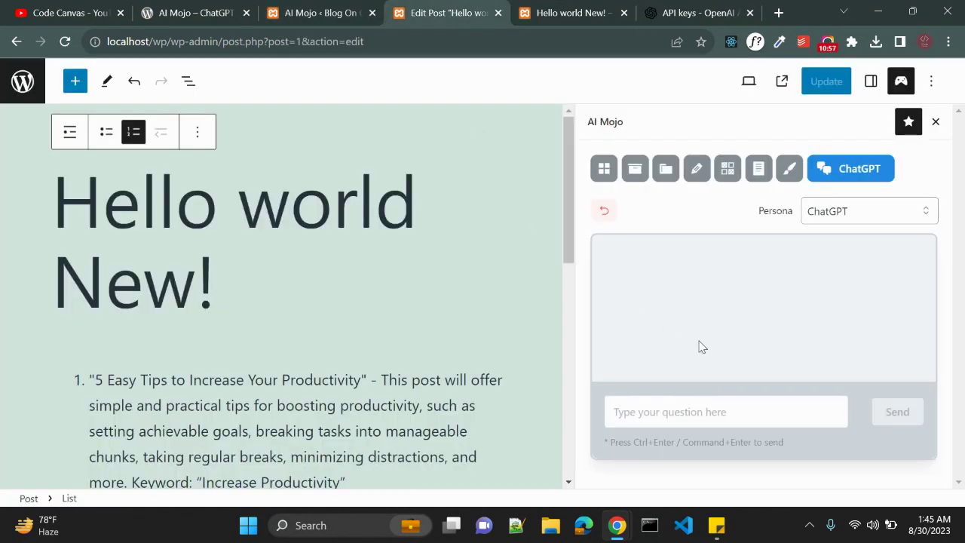
Step: Keep the ChatGPT persona, clear all chats, and revisit the Templates, Dashboard and ChatGPT tabs
left_click(854, 211)
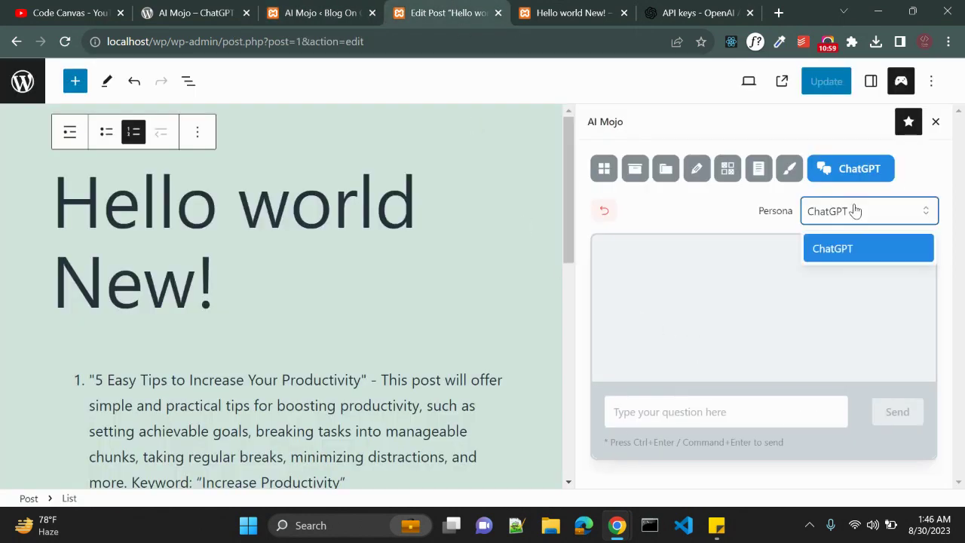
left_click(831, 253)
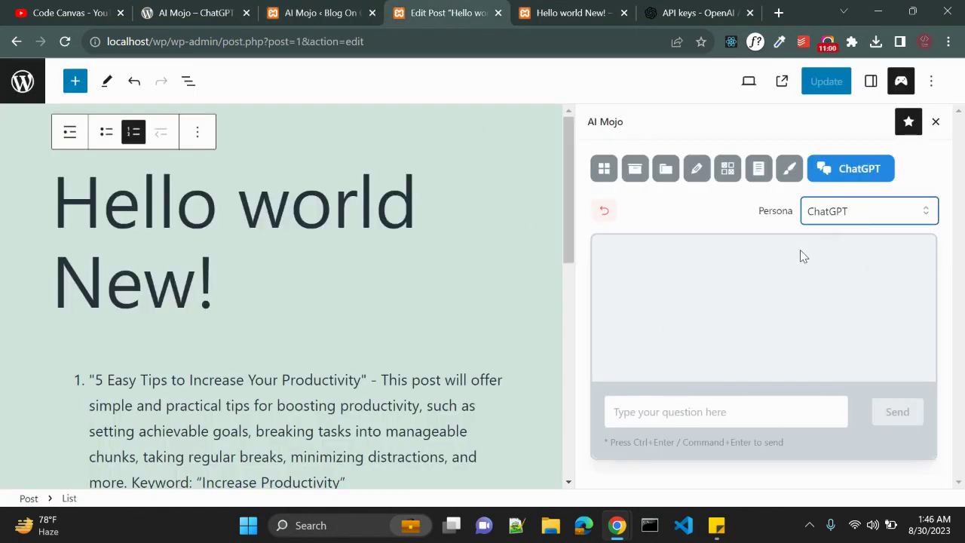
left_click(604, 213)
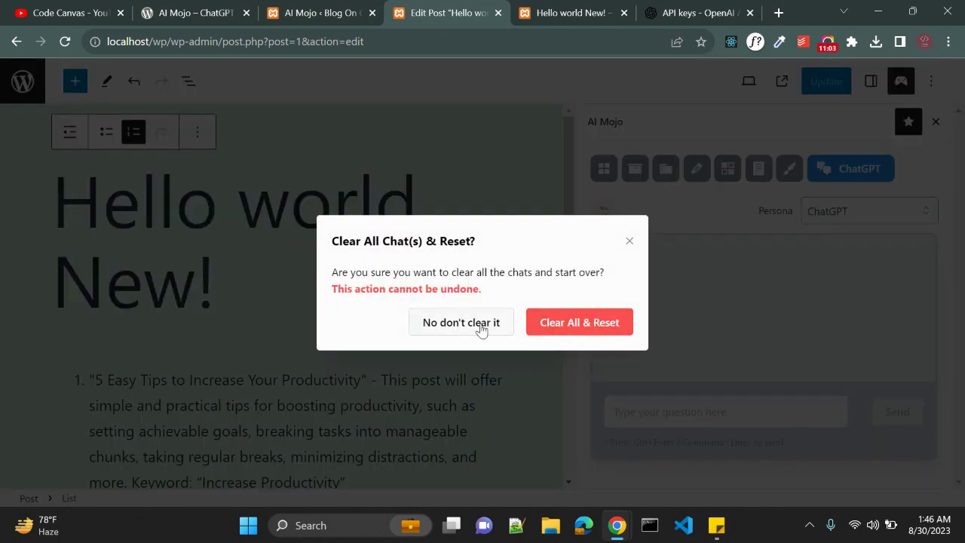
left_click(556, 325)
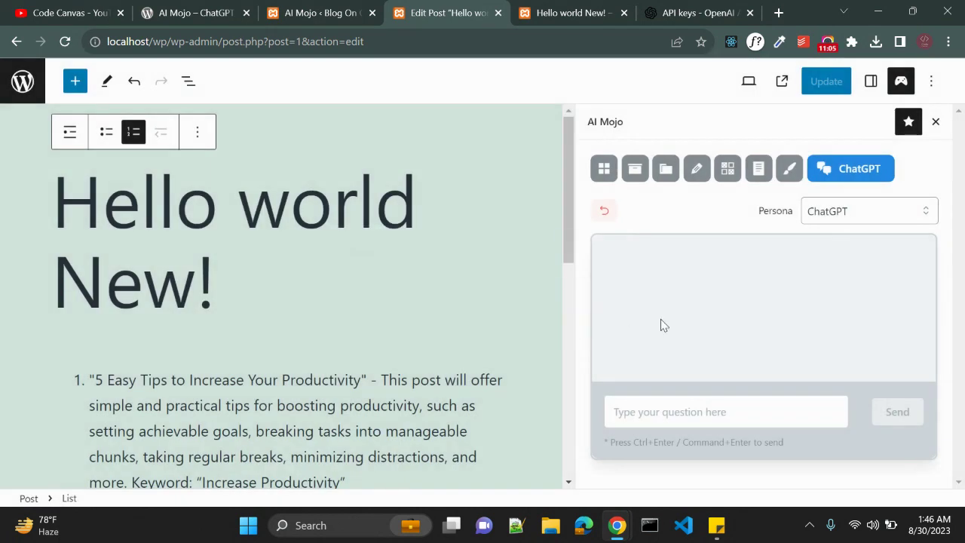
left_click(635, 169)
left_click(604, 170)
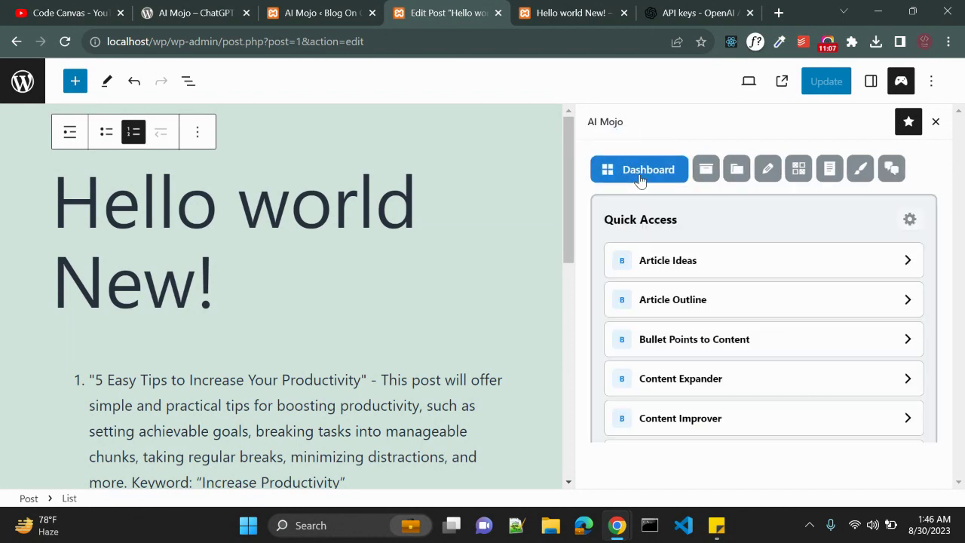
left_click(707, 174)
left_click(887, 168)
left_click(858, 219)
left_click(847, 245)
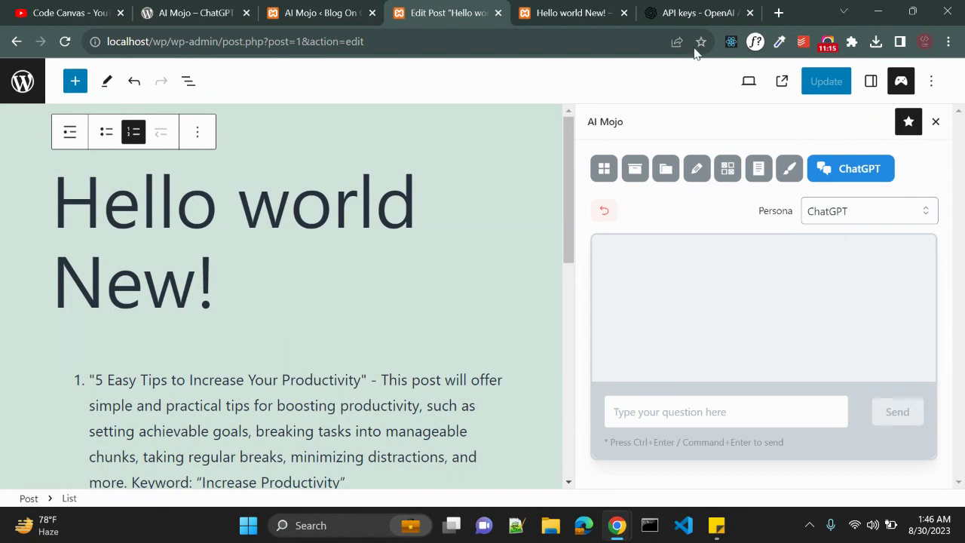
Step: Check the OpenAI API keys page, then return and close the AI Mojo sidebar
left_click(696, 11)
left_click(431, 11)
left_click(936, 122)
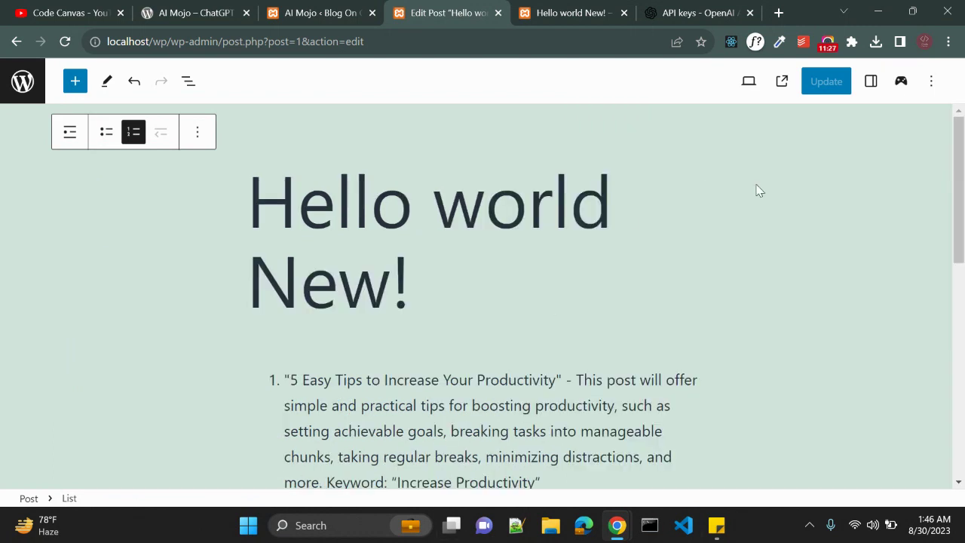
Step: Go from the AI Mojo settings page through Templates to the AI Mojo Wizard page
left_click(312, 11)
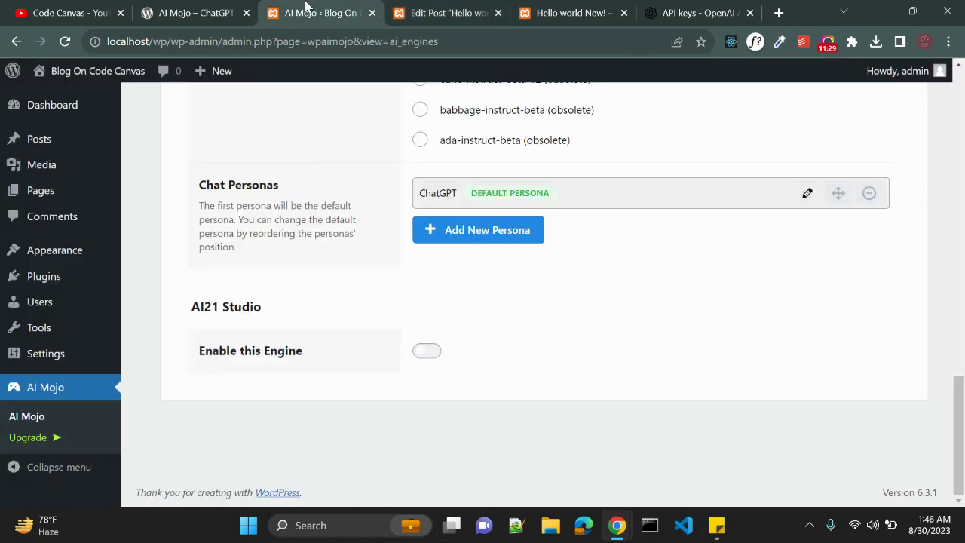
scroll(442, 363, "up", 20)
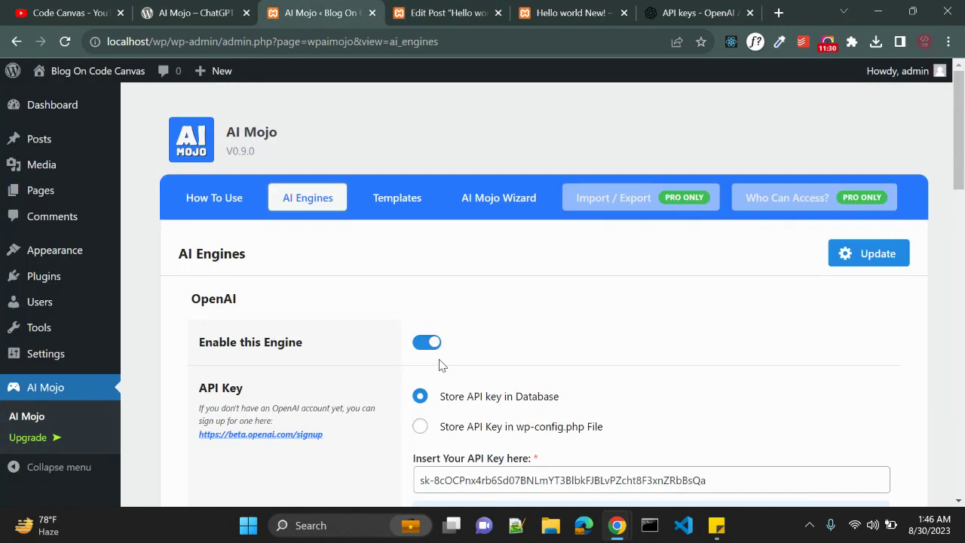
left_click(386, 208)
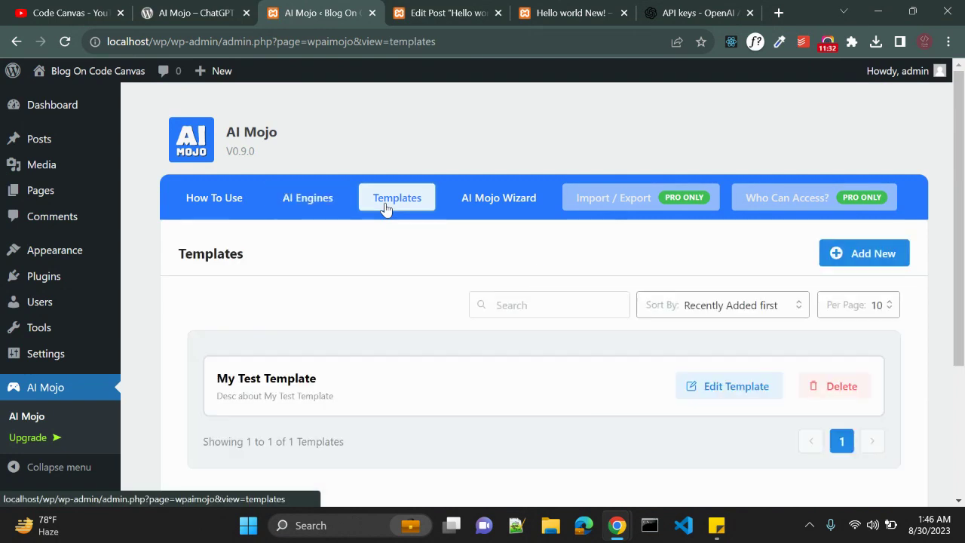
left_click(478, 199)
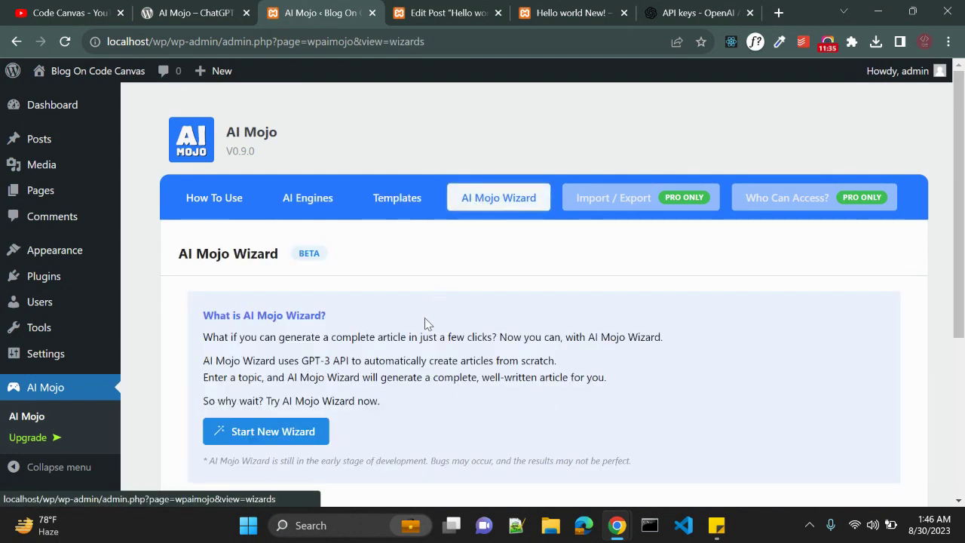
Step: Review the Wizard Settings and Wizard Languages tabs, then return to the empty wizard History
scroll(362, 350, "down", 2)
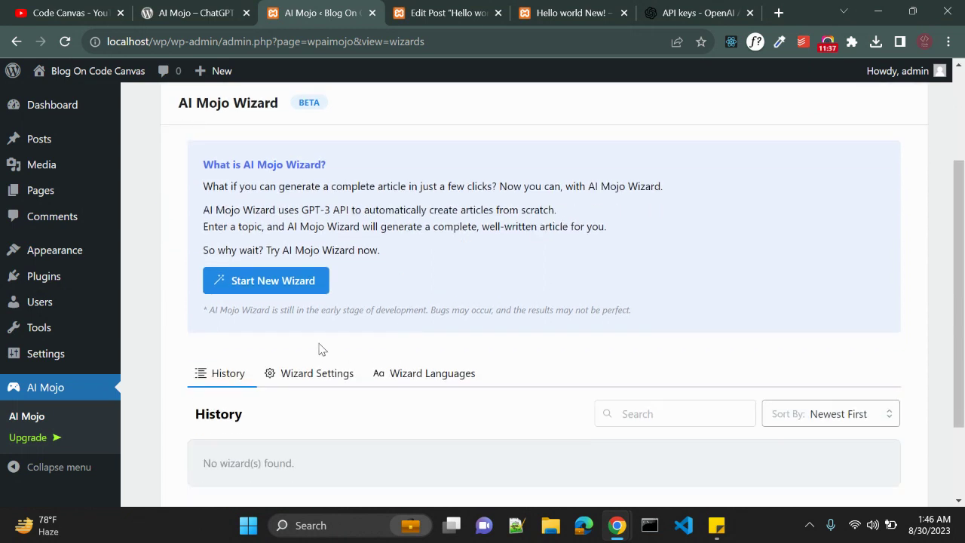
scroll(320, 381, "down", 2)
left_click(315, 271)
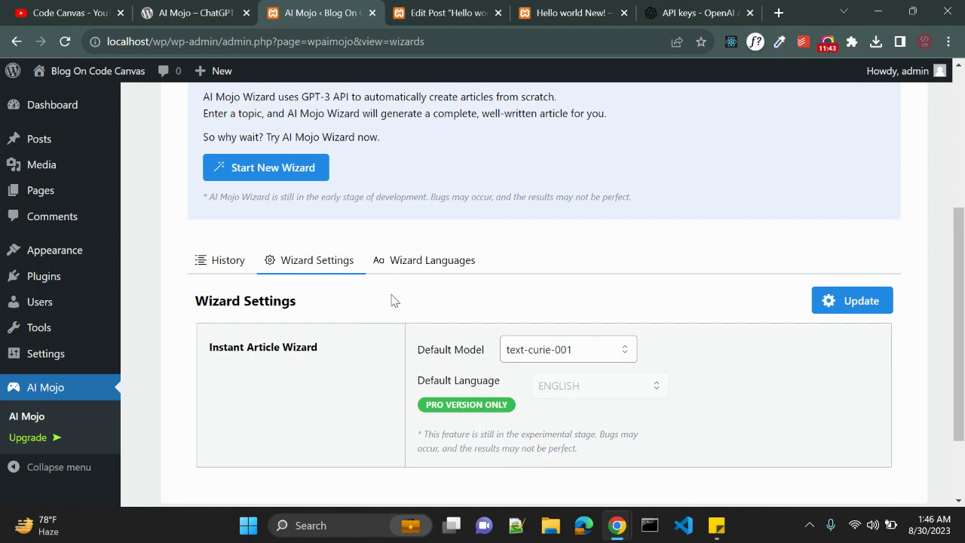
left_click(420, 266)
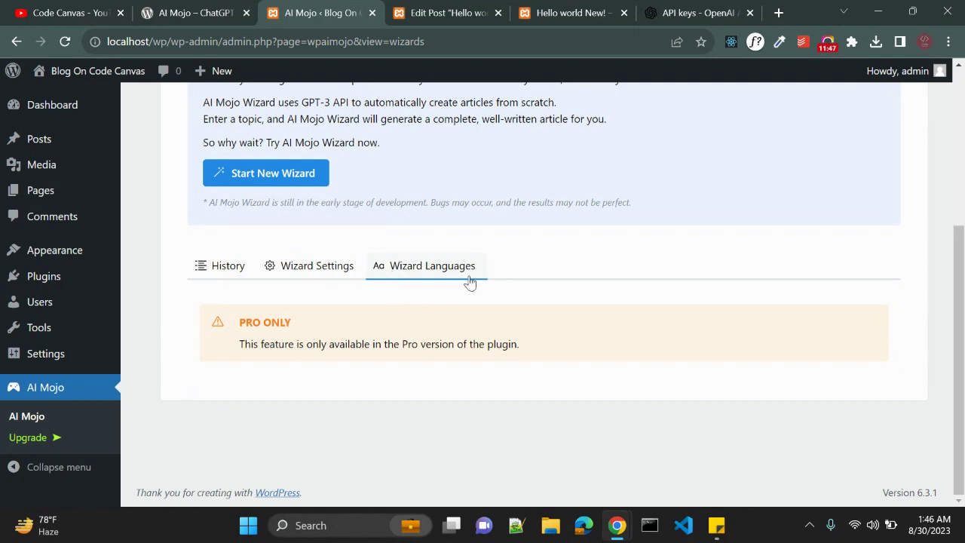
left_click(224, 267)
scroll(337, 333, "up", 2)
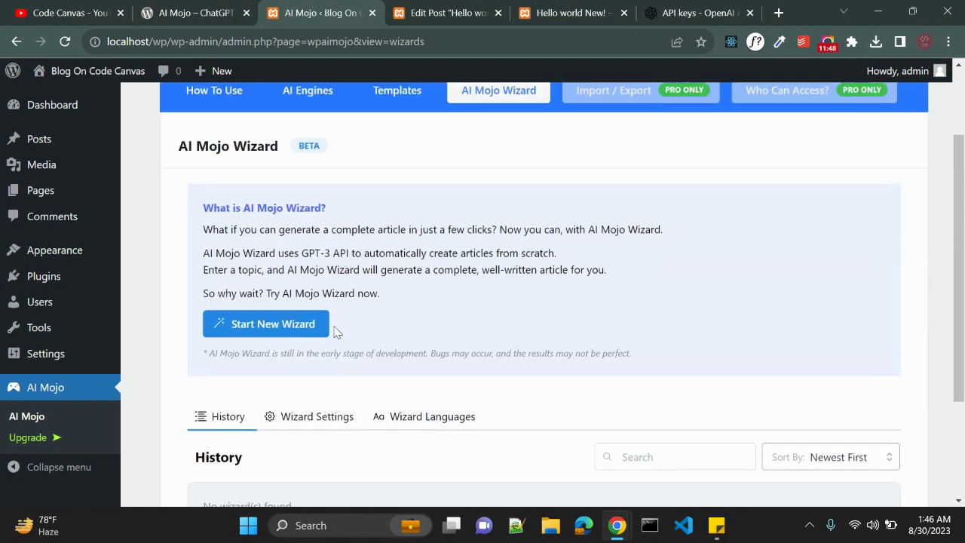
Step: Start a new wizard and choose the Instant Article Wizard
left_click(264, 327)
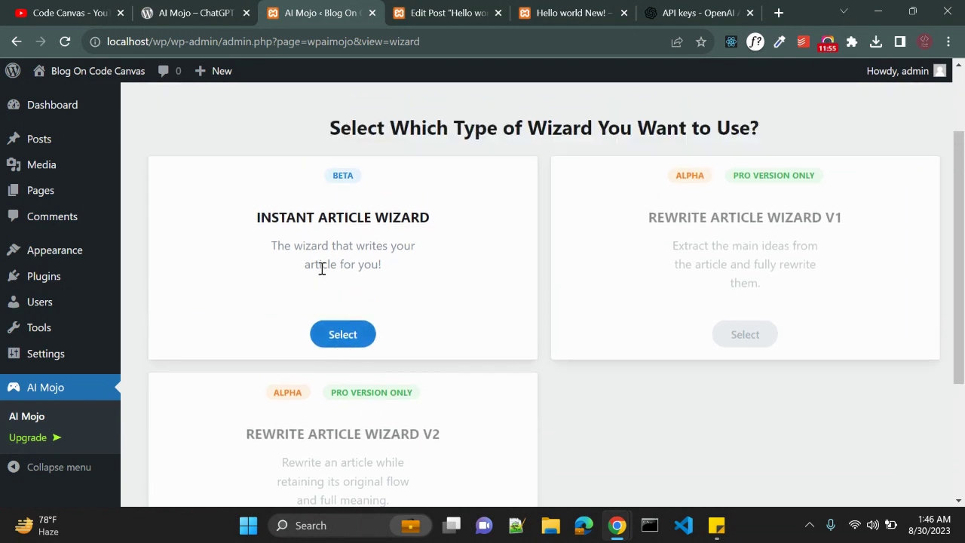
left_click_drag(302, 247, 375, 269)
left_click(374, 269)
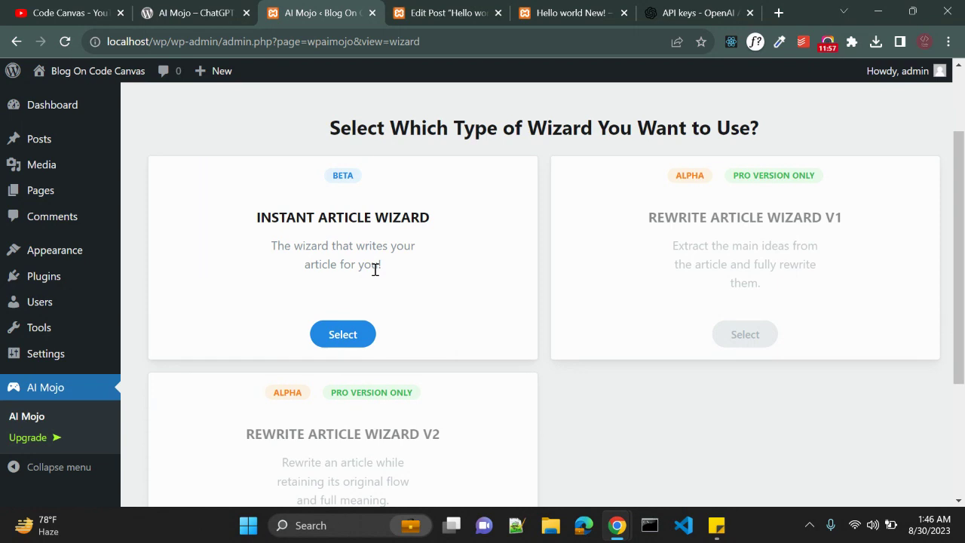
left_click(343, 338)
Step: Enter the topic 'How to gain a weight ?' and generate title suggestions
left_click(444, 317)
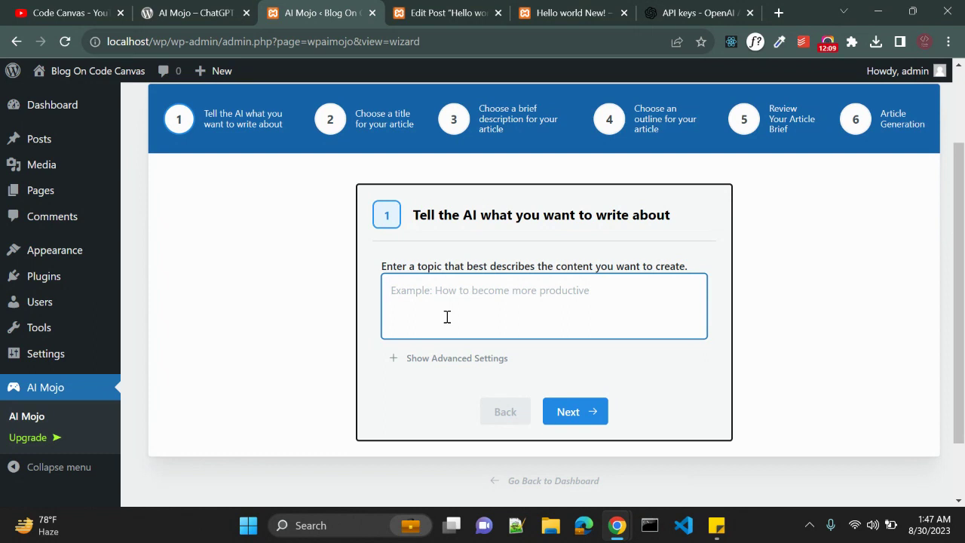
scroll(559, 408, "up", 2)
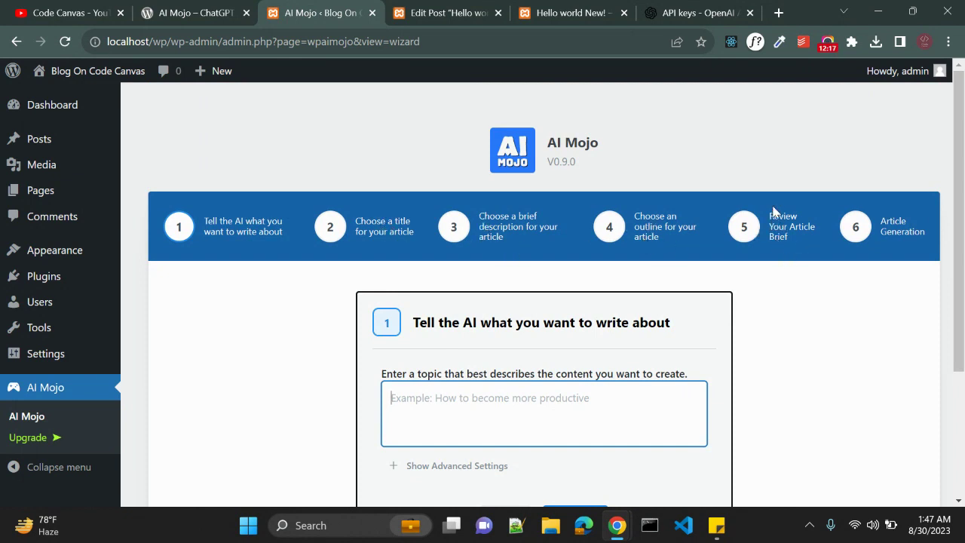
scroll(551, 320, "down", 3)
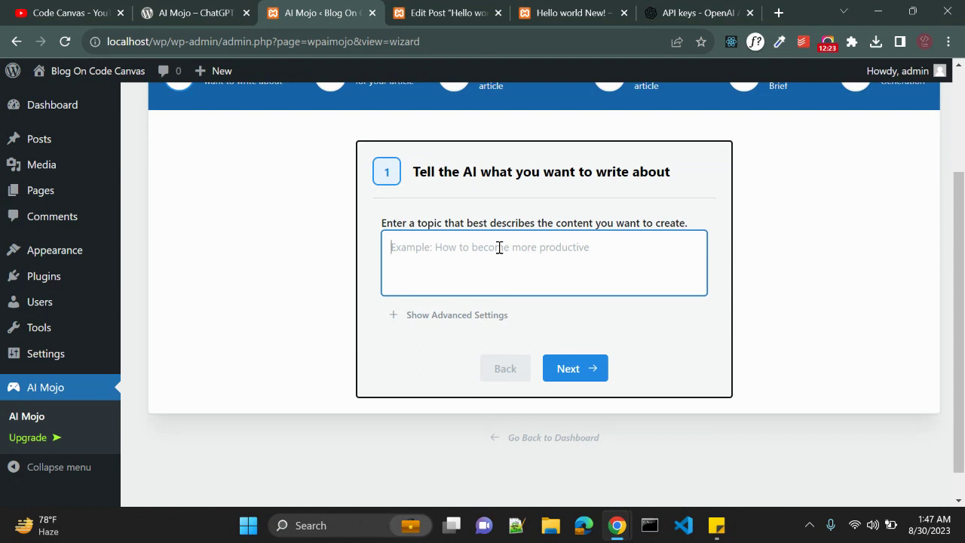
type("H")
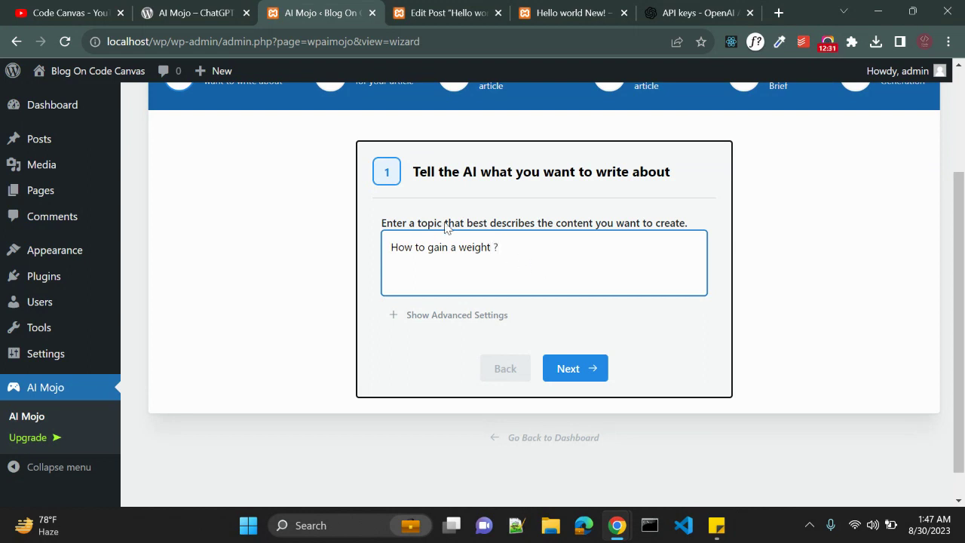
left_click(550, 369)
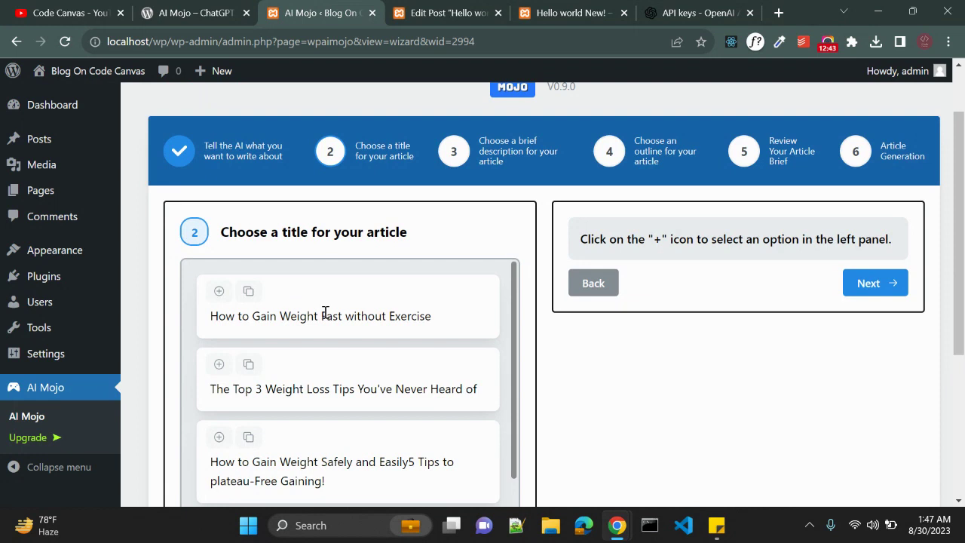
Step: Pick 'How to Gain Weight Fast without Exercise' from the suggested titles and continue to step 3
scroll(324, 312, "down", 1)
scroll(325, 312, "up", 1)
scroll(455, 226, "down", 1)
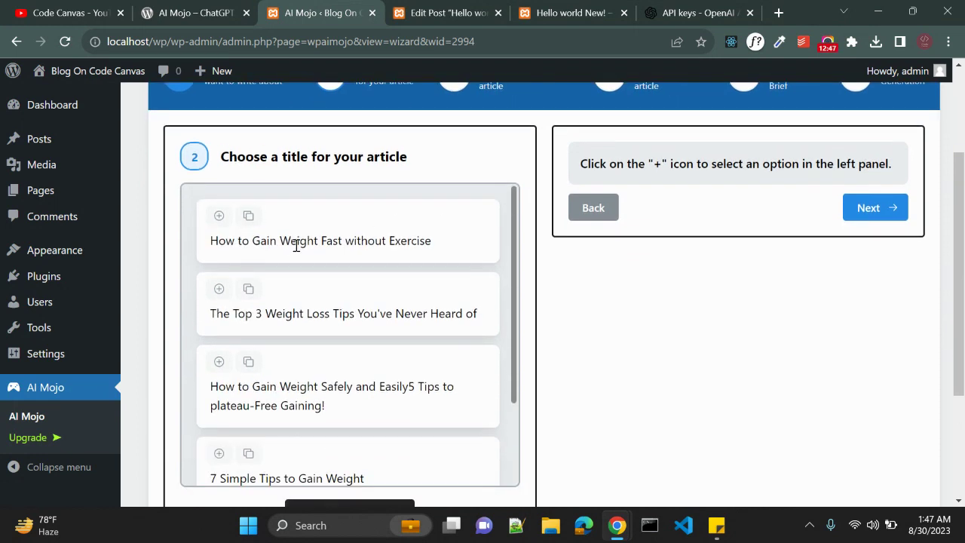
scroll(300, 264, "down", 2)
scroll(339, 347, "up", 2)
scroll(322, 406, "up", 1)
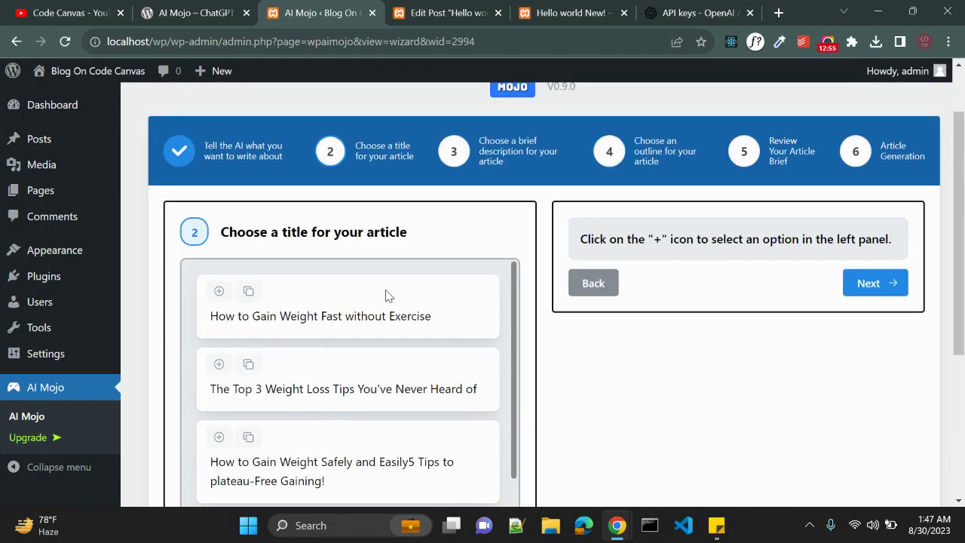
left_click(219, 291)
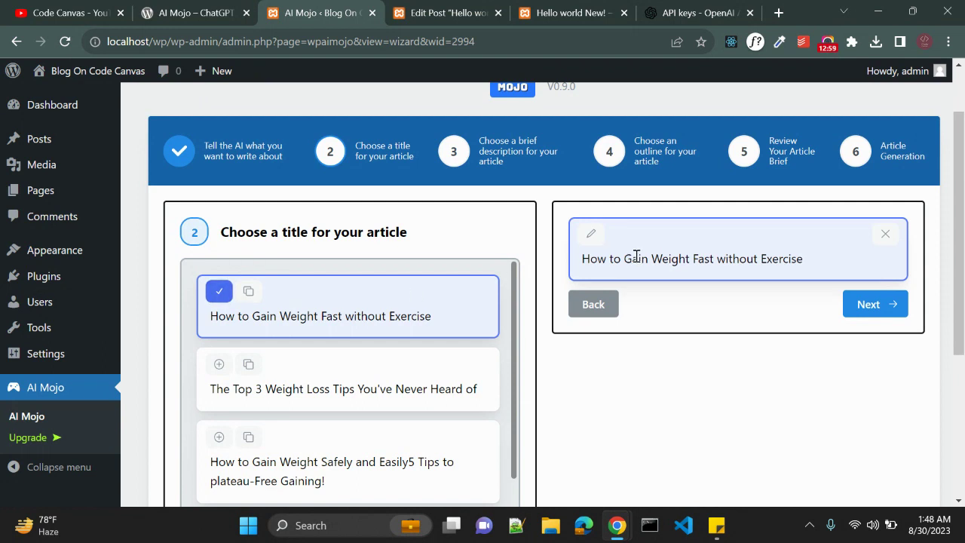
left_click(869, 306)
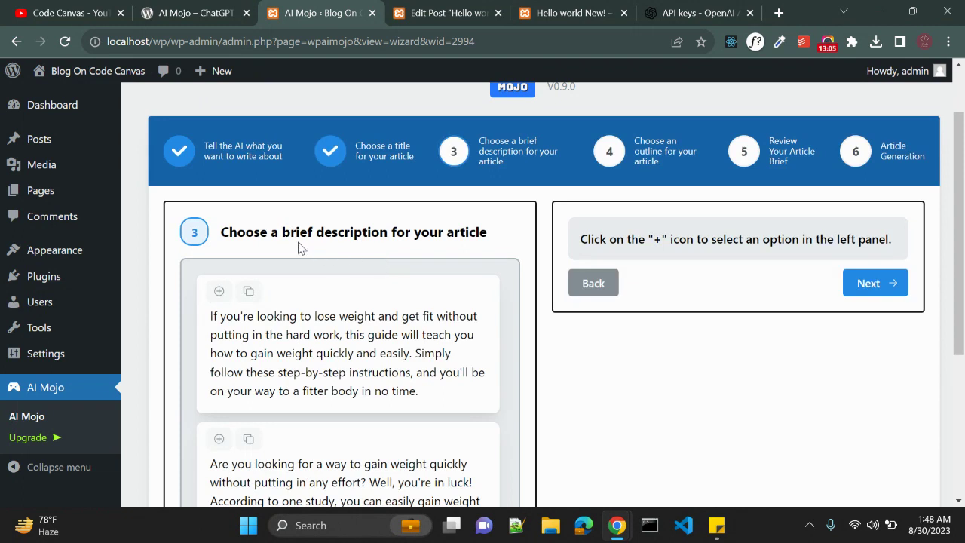
Step: Choose the second suggested description and continue to the outline step
scroll(302, 312, "down", 2)
scroll(384, 360, "down", 2)
scroll(384, 360, "up", 2)
scroll(362, 347, "up", 1)
scroll(359, 342, "down", 1)
scroll(359, 342, "down", 2)
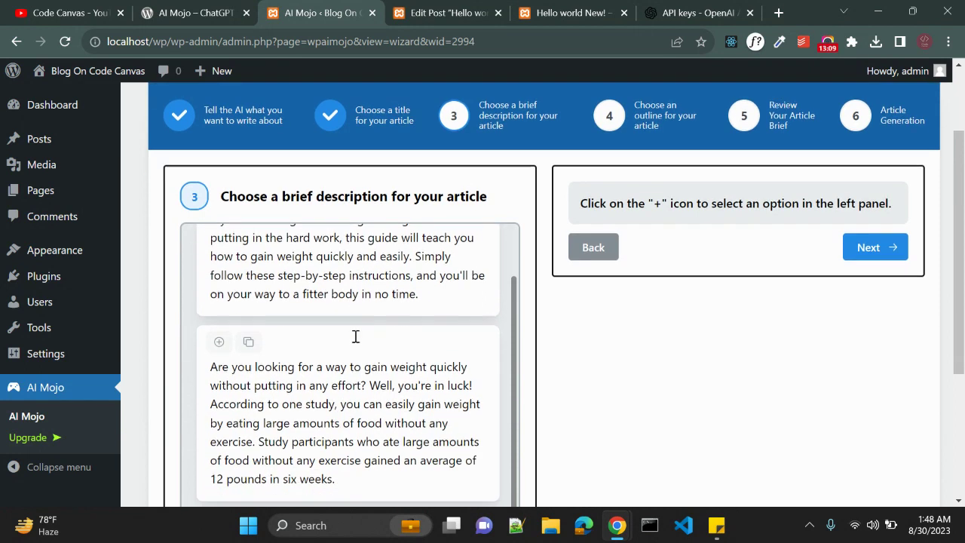
left_click(218, 226)
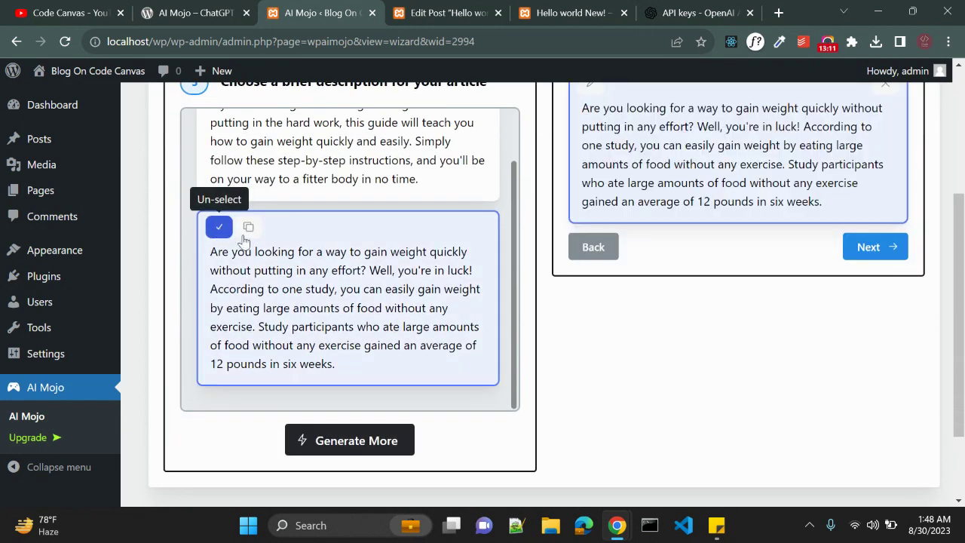
scroll(579, 290, "up", 2)
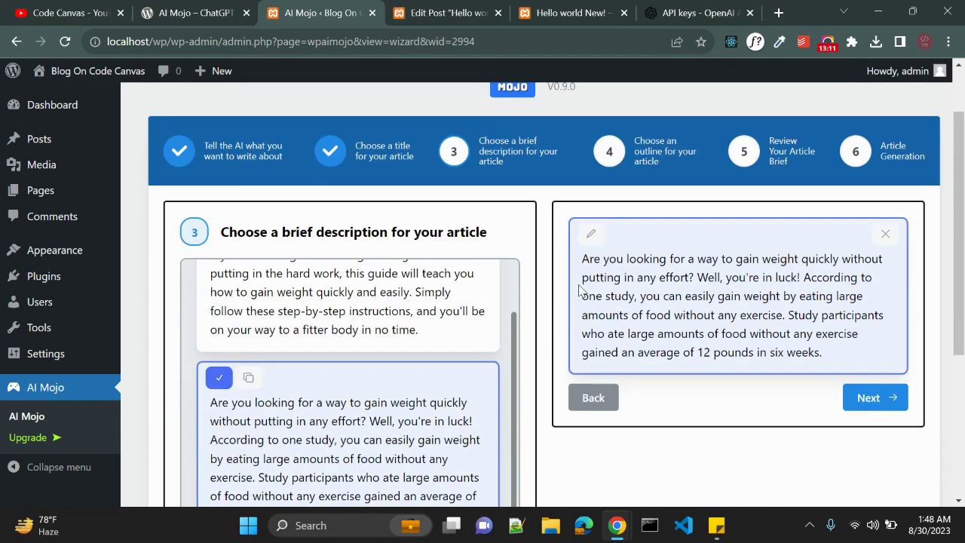
left_click(862, 399)
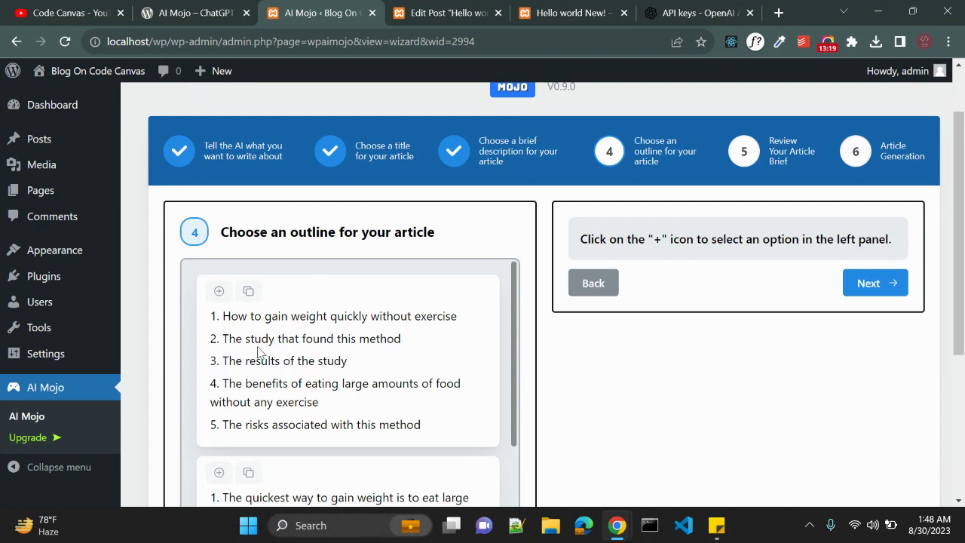
Step: Choose the second suggested outline and continue to the step 5 article brief review
scroll(257, 352, "down", 3)
left_click(218, 289)
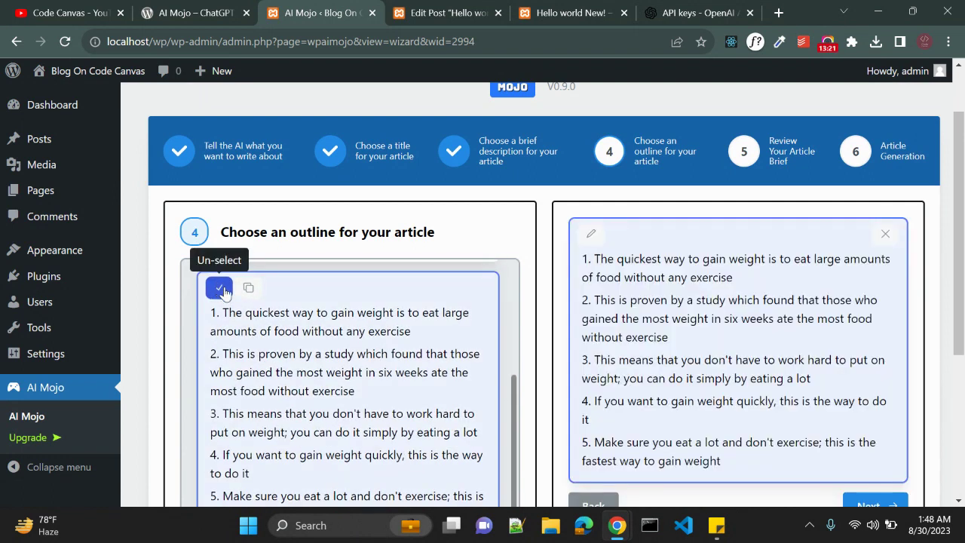
scroll(681, 338, "down", 2)
left_click(868, 355)
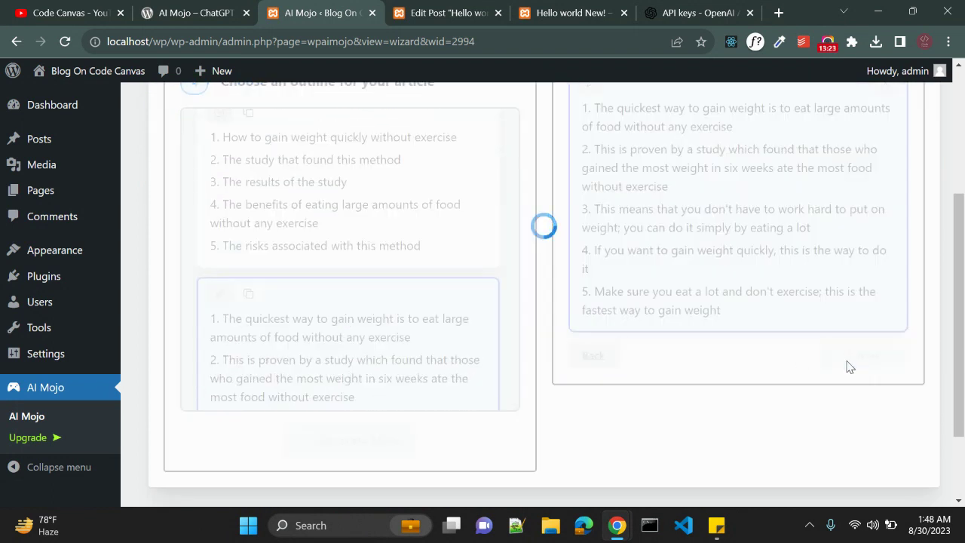
scroll(426, 353, "up", 2)
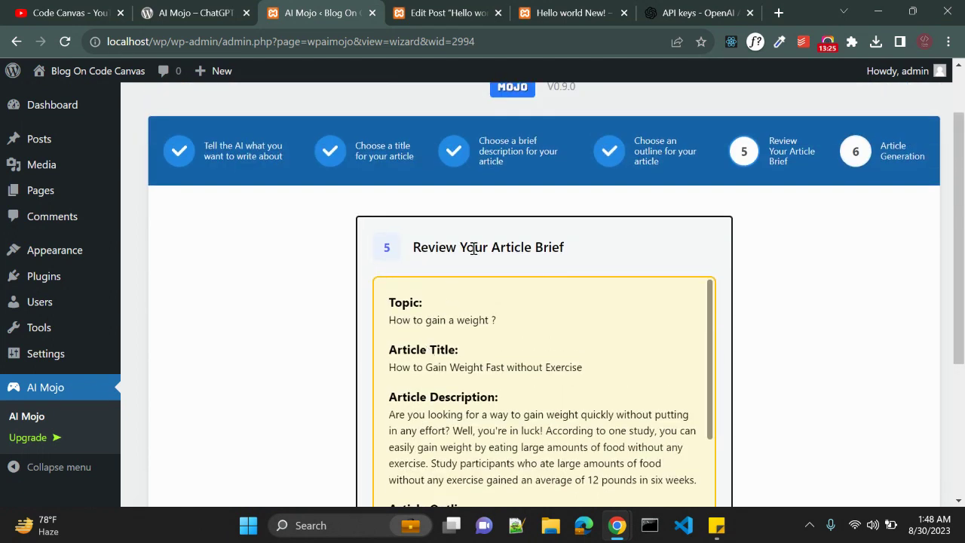
Step: Read through the article brief summary, including its title, and submit it for generation
scroll(466, 282, "down", 1)
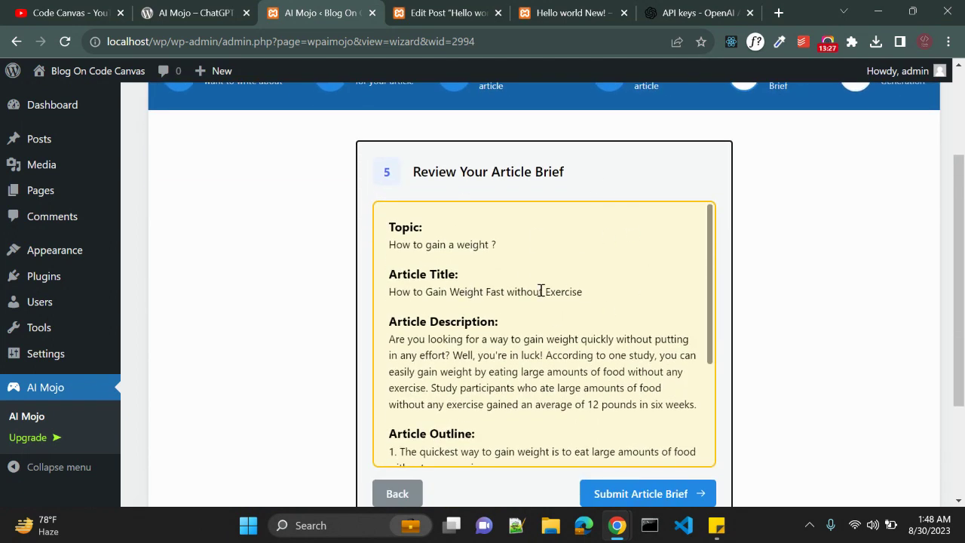
scroll(490, 285, "down", 3)
scroll(484, 291, "up", 3)
left_click_drag(389, 275, 476, 271)
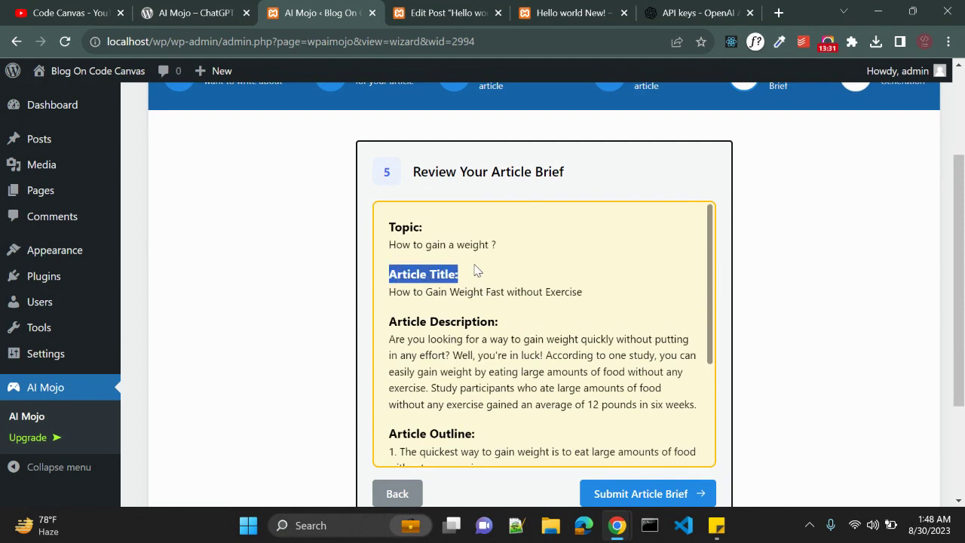
left_click_drag(407, 323, 483, 322)
scroll(424, 312, "down", 2)
left_click_drag(404, 283, 422, 282)
left_click(646, 493)
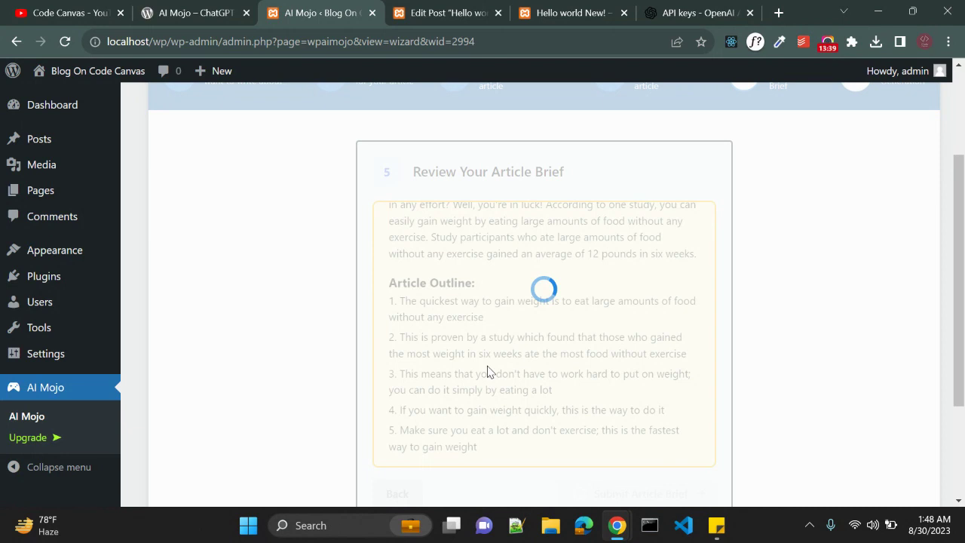
Step: Wait as generation fails at 14%, then read the OpenAI rate-limit error (3 requests per minute)
scroll(487, 371, "up", 2)
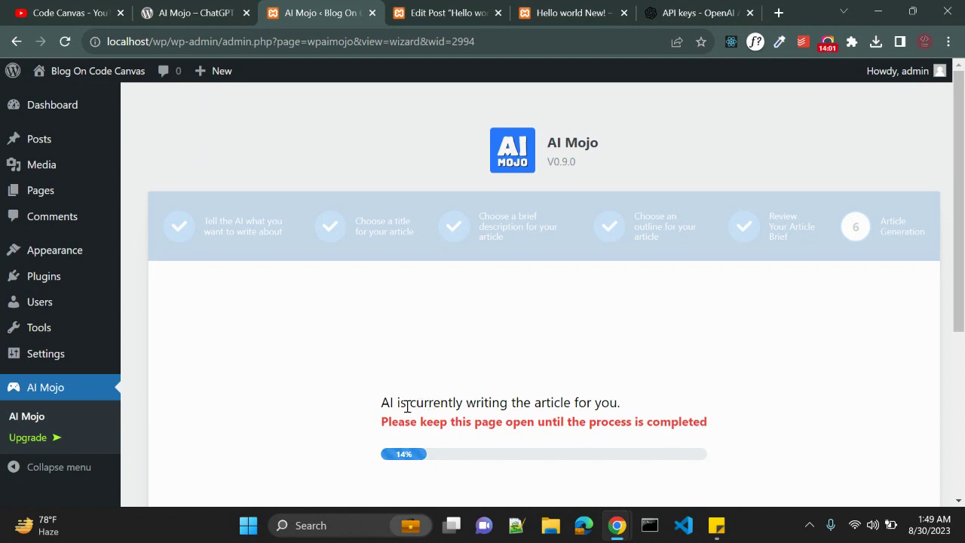
scroll(335, 411, "down", 1)
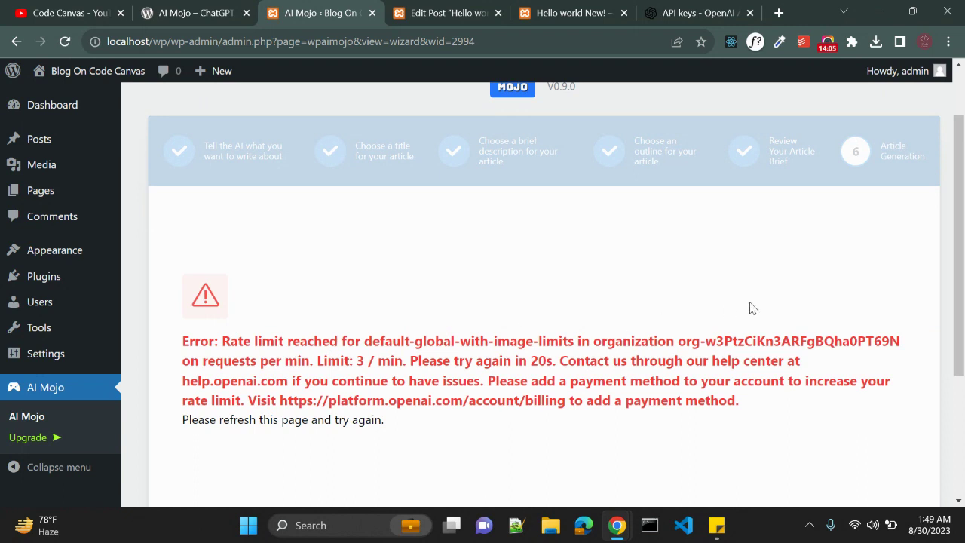
left_click_drag(256, 344, 327, 344)
left_click(351, 344)
scroll(497, 334, "down", 2)
scroll(498, 334, "up", 2)
scroll(498, 334, "up", 1)
scroll(499, 336, "down", 2)
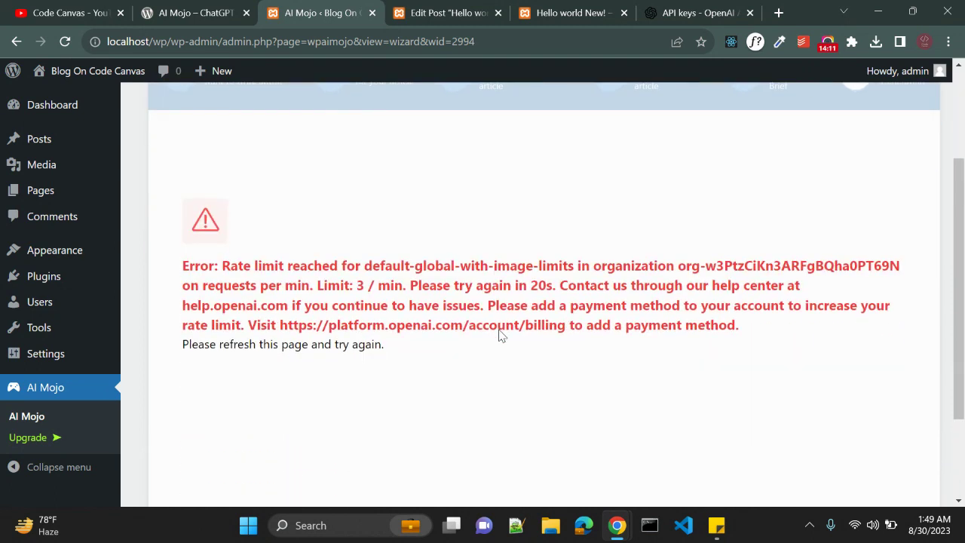
Step: Check the OpenAI account's billing overview and usage limits pages
left_click(722, 10)
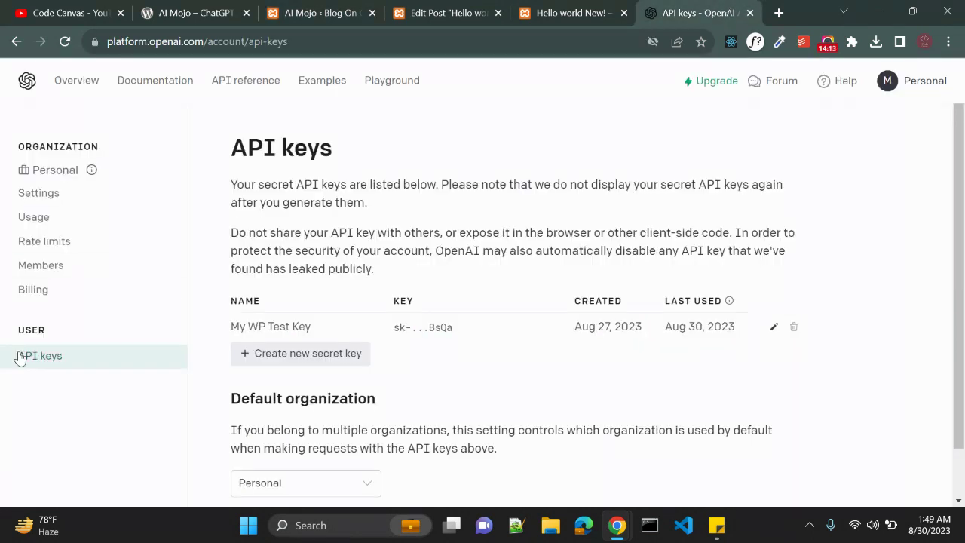
left_click(39, 294)
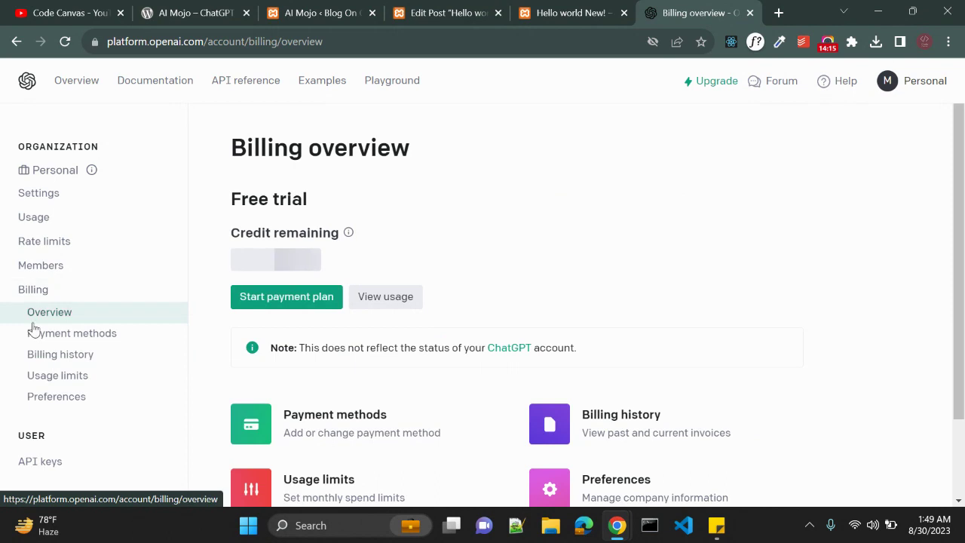
scroll(349, 226, "down", 2)
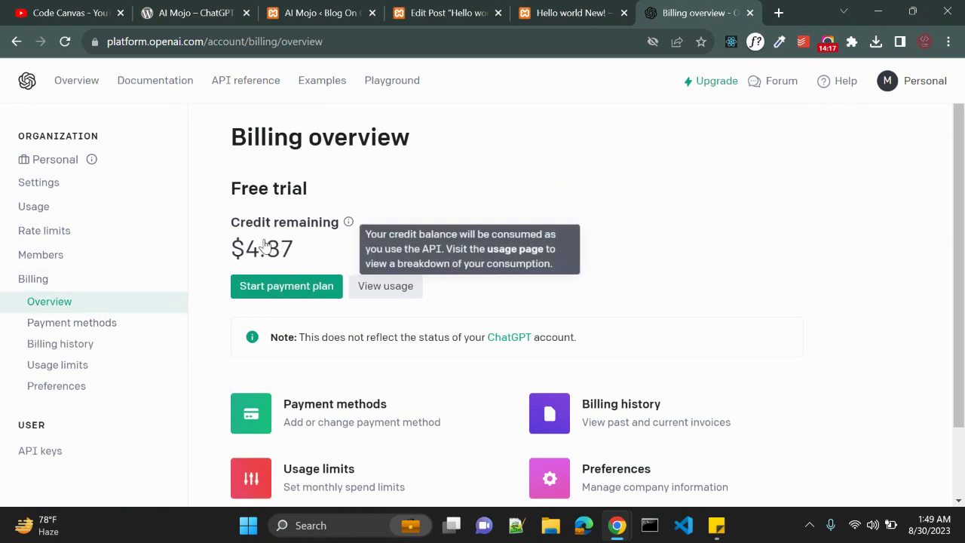
left_click(54, 280)
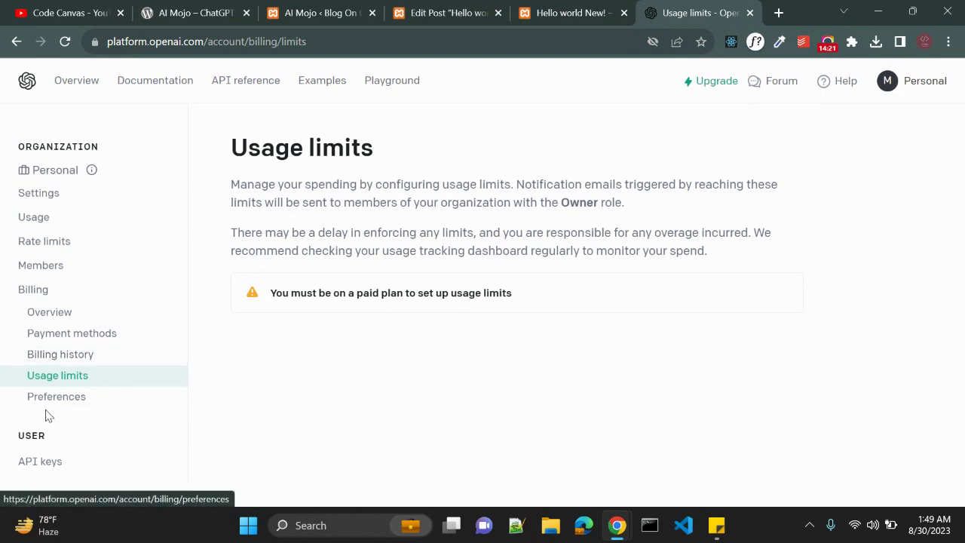
Step: Check rate limits and free-trial usage ($0.13 of $5.00), then return to the WordPress post editor
left_click(45, 241)
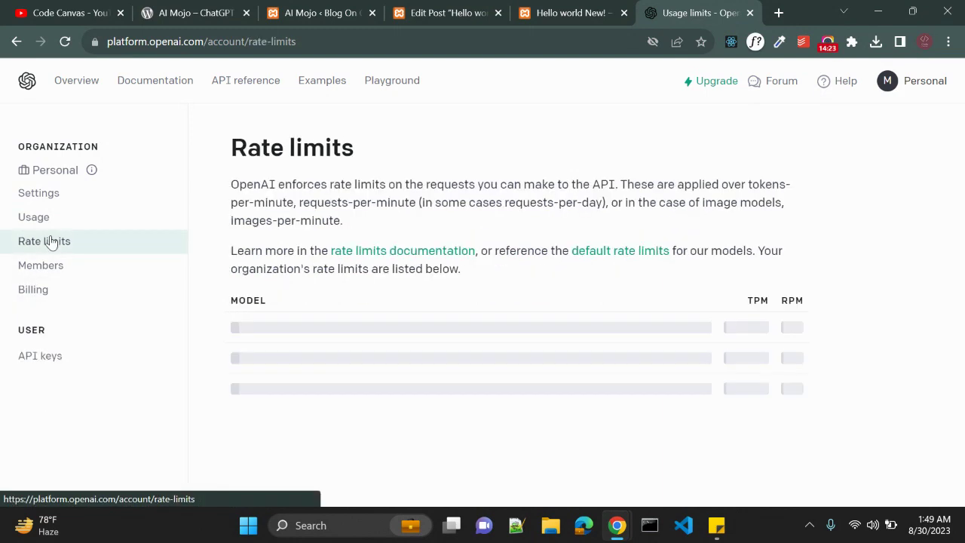
left_click(45, 218)
scroll(325, 246, "down", 3)
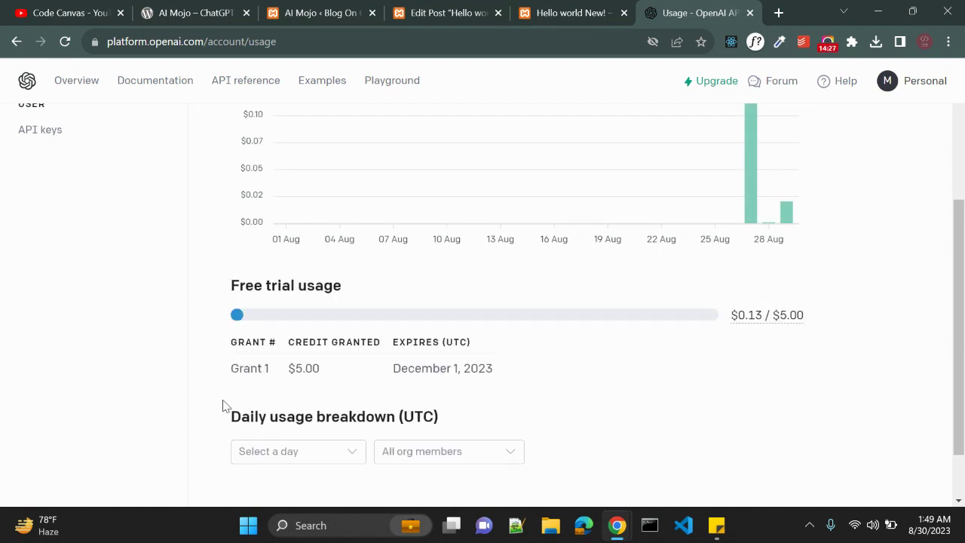
double_click(294, 374)
left_click(320, 374)
left_click(556, 6)
left_click(452, 9)
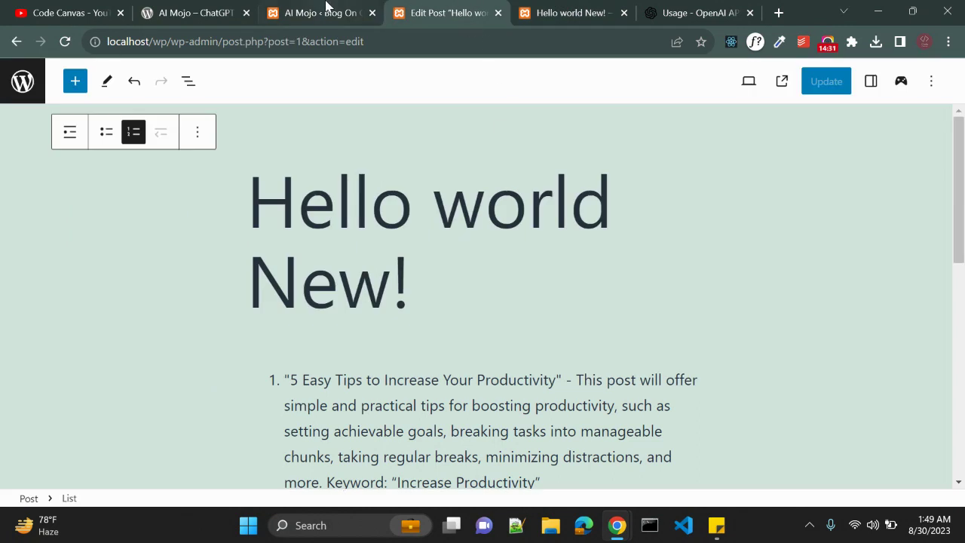
Step: Recheck the OpenAI usage page and re-read the AI Mojo rate-limit error
left_click(326, 9)
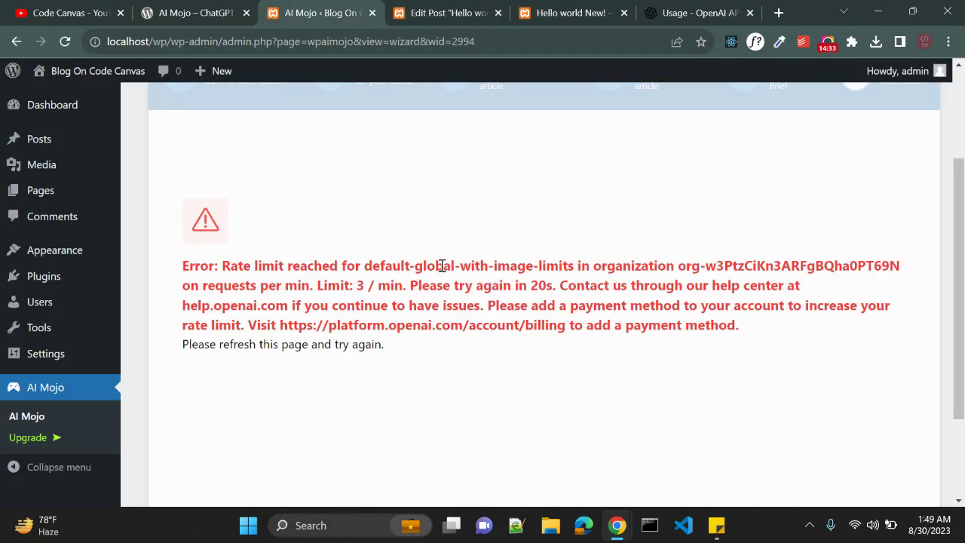
left_click(686, 13)
scroll(156, 342, "up", 3)
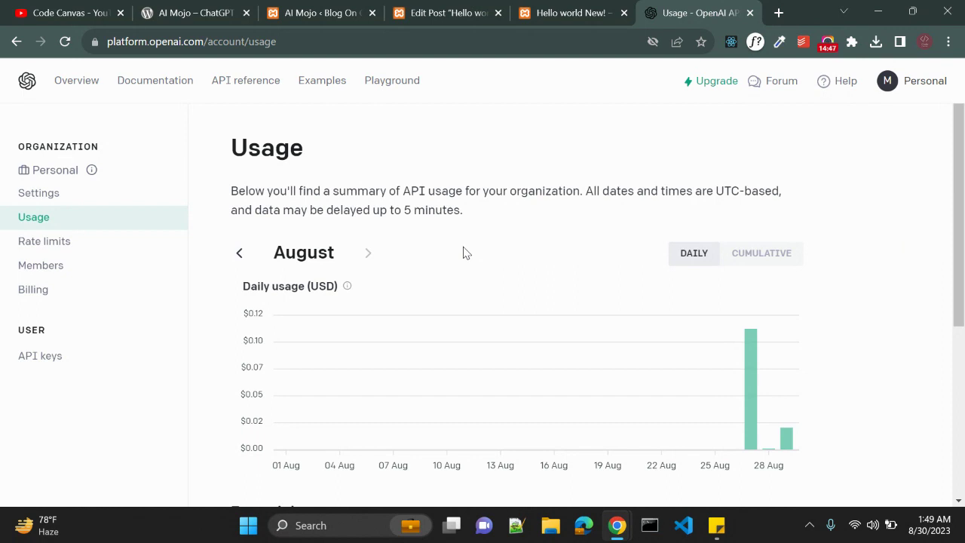
left_click(449, 15)
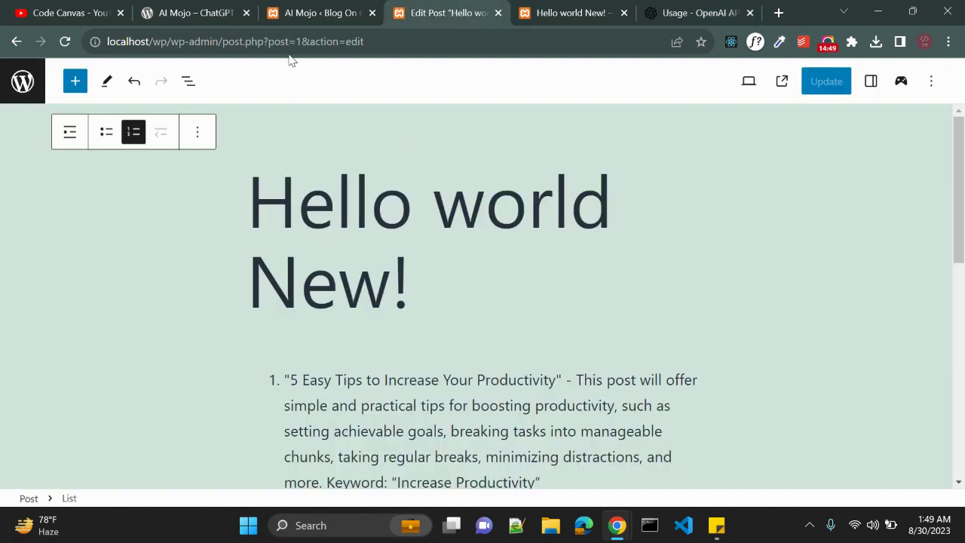
left_click(297, 25)
left_click_drag(279, 265, 339, 301)
left_click(323, 344)
scroll(325, 348, "up", 3)
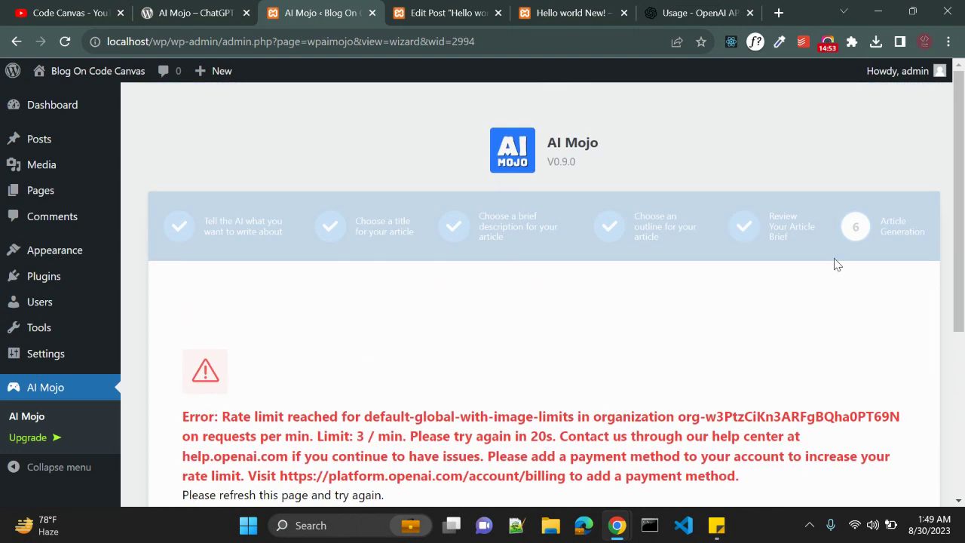
scroll(676, 276, "down", 3)
scroll(289, 332, "up", 2)
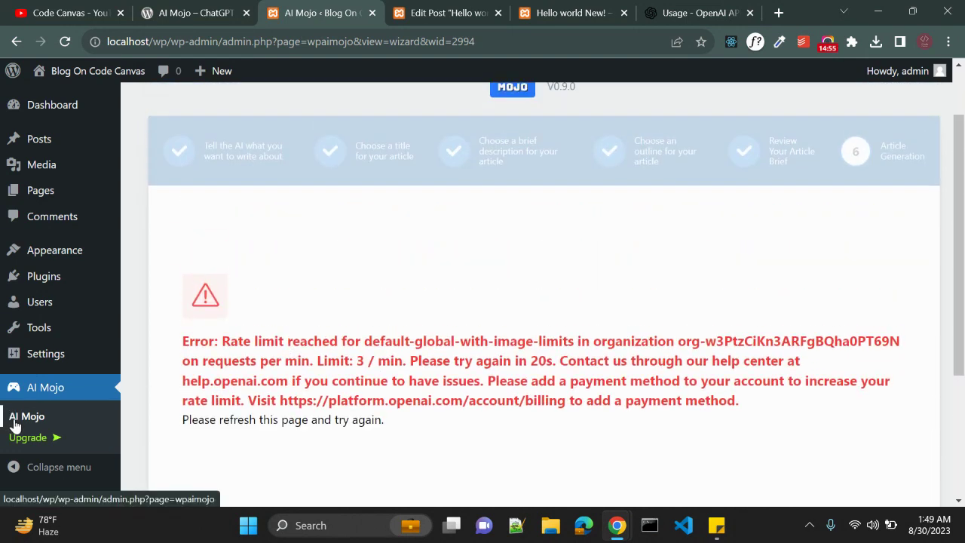
Step: Open the AI Mojo How to Use dashboard, then show the AI Mojo plugin page on WordPress.org
left_click(13, 424)
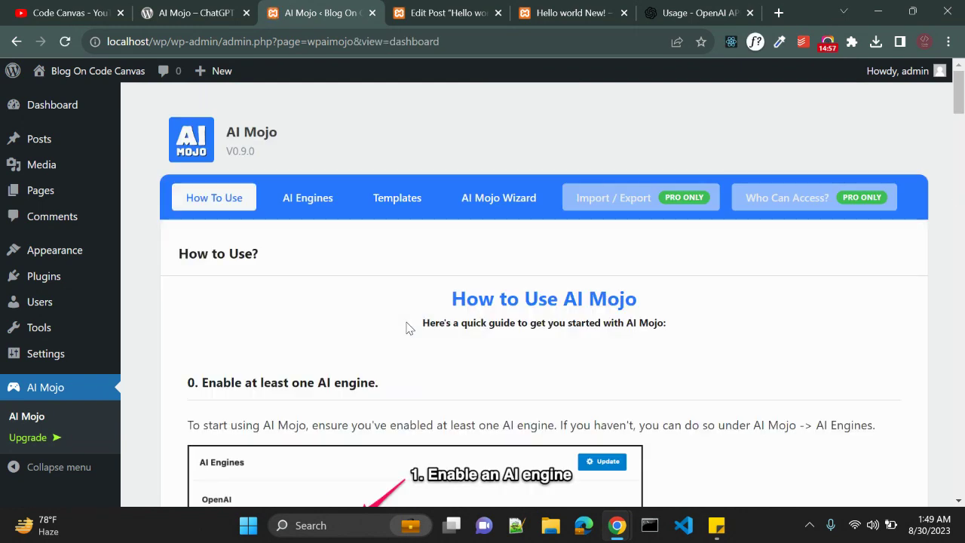
left_click(219, 13)
scroll(468, 337, "up", 10)
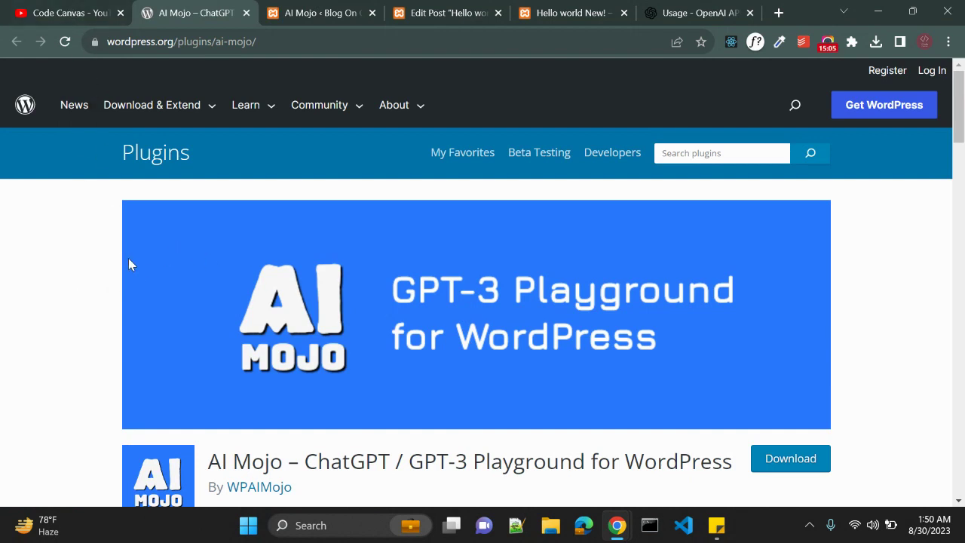
Step: Sort the Code Canvas channel's videos by Popular, surfacing the Automate WordPress Articles With ChatGPT video
left_click(80, 15)
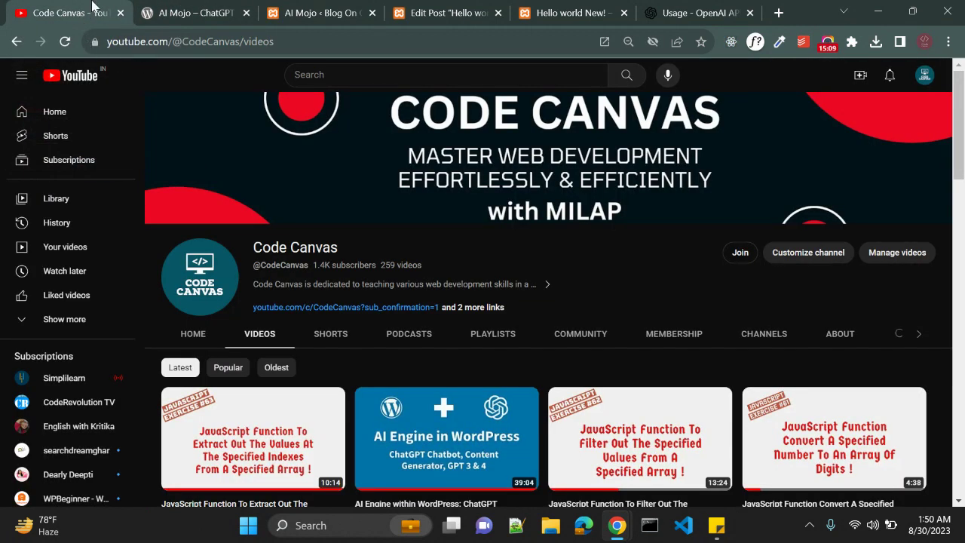
scroll(479, 239, "down", 1)
scroll(479, 246, "down", 1)
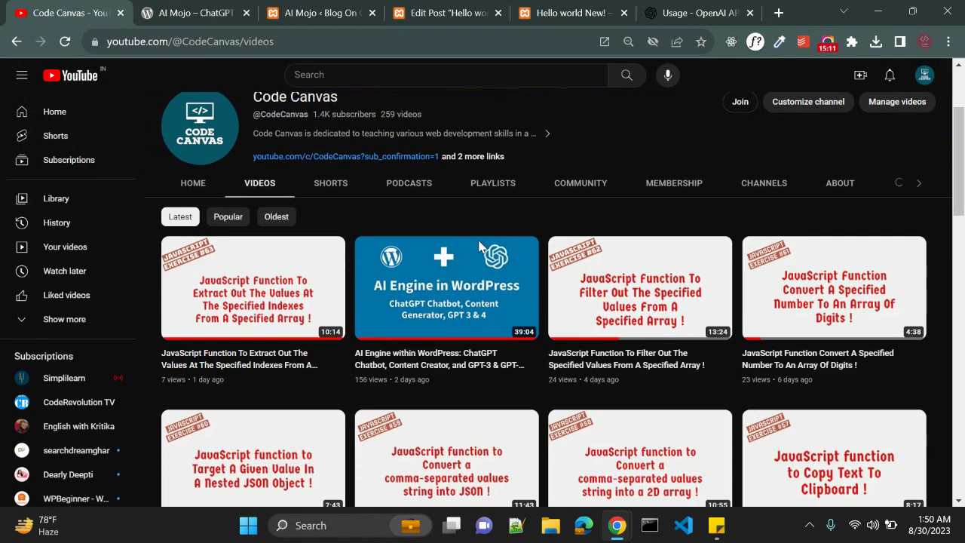
scroll(482, 248, "down", 1)
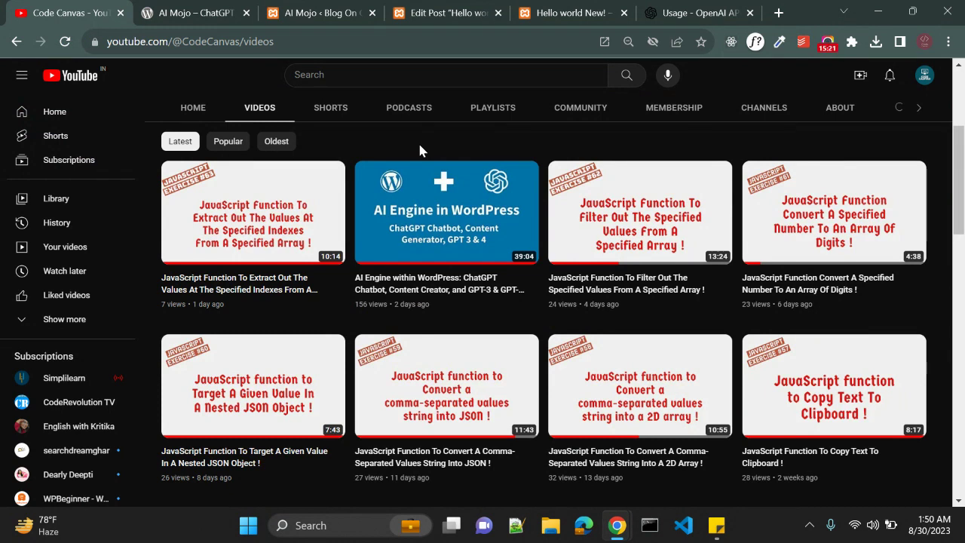
left_click(226, 142)
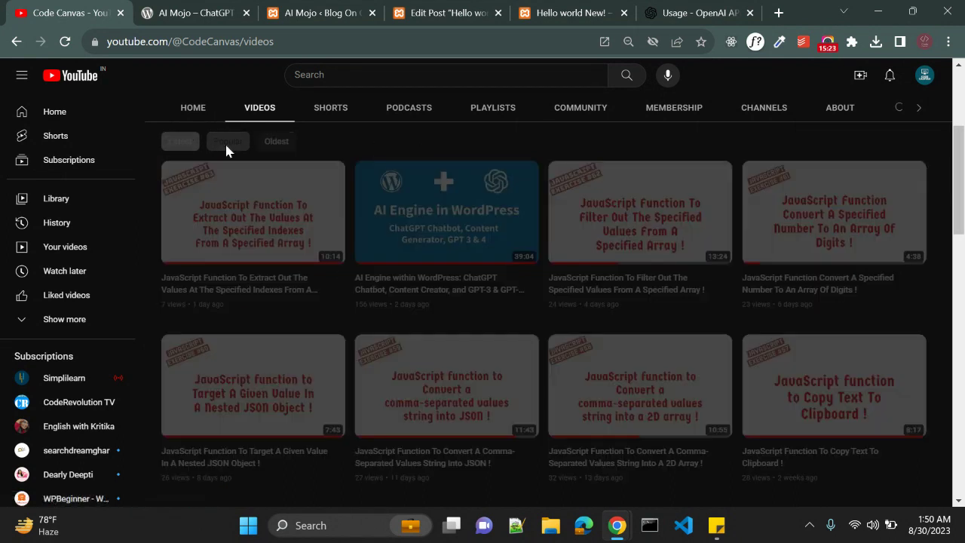
scroll(347, 211, "down", 2)
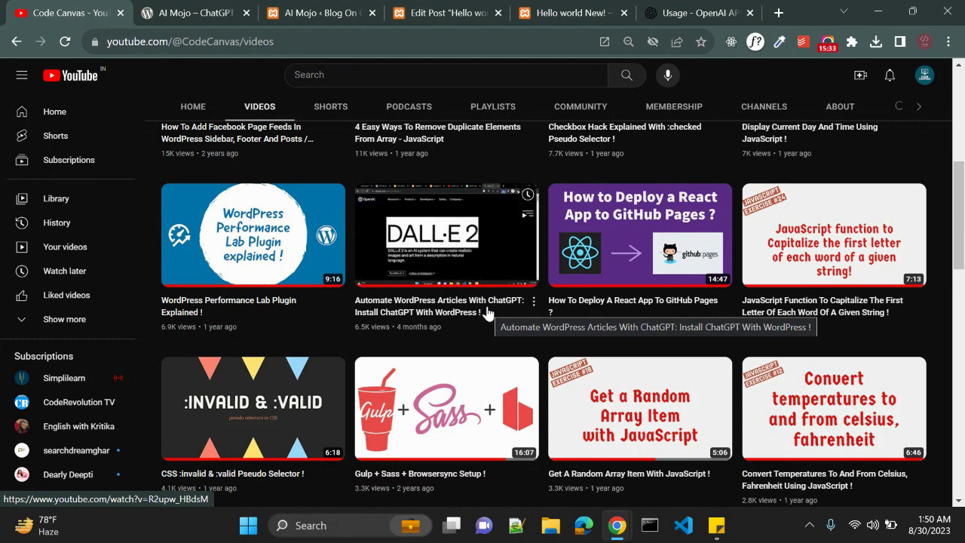
scroll(487, 313, "up", 4)
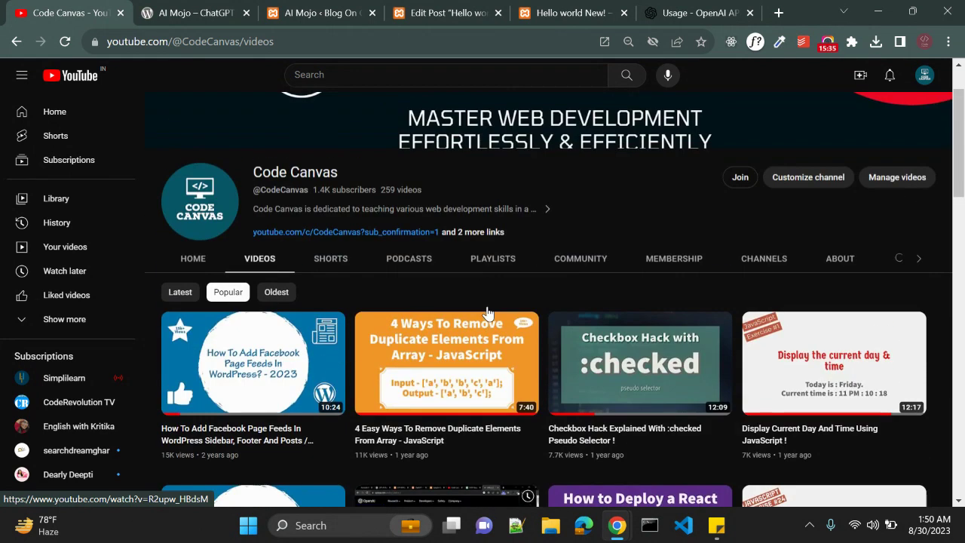